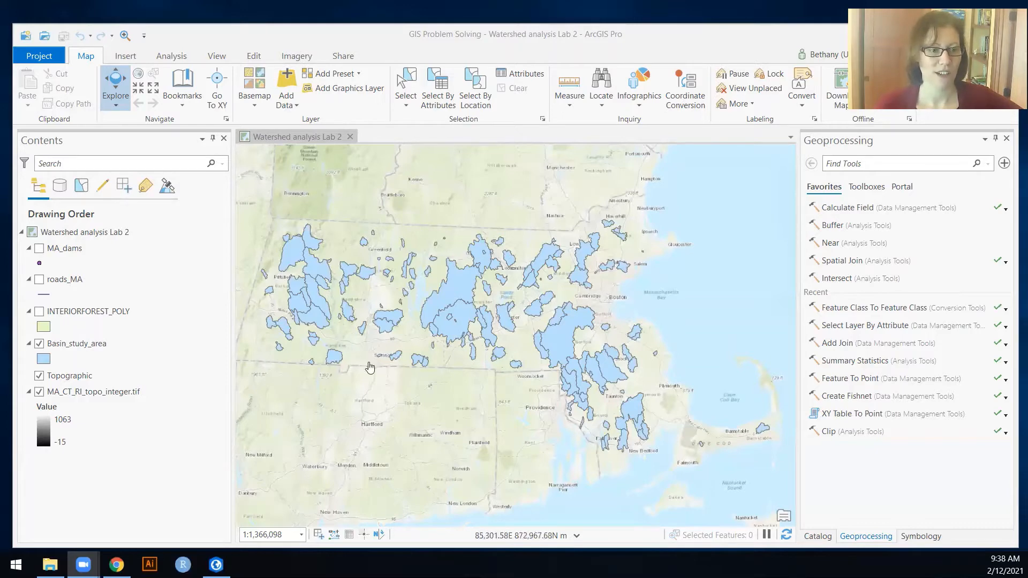
Open the attribute table of the Basin_study_area layer
{"action": "left_click", "coordinate": [79, 345]}
{"action": "right_click", "coordinate": [78, 343]}
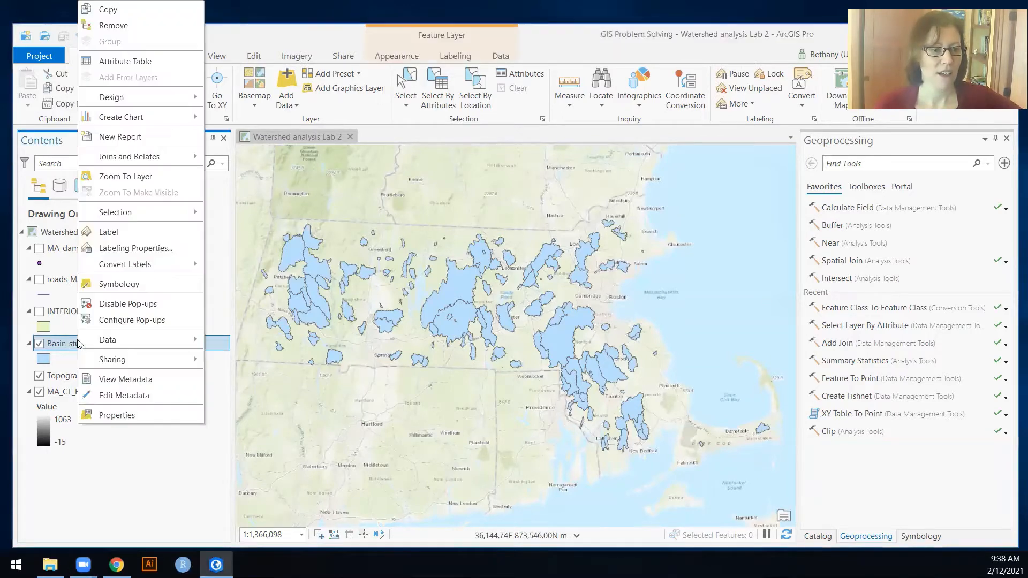
{"action": "left_click", "coordinate": [128, 65]}
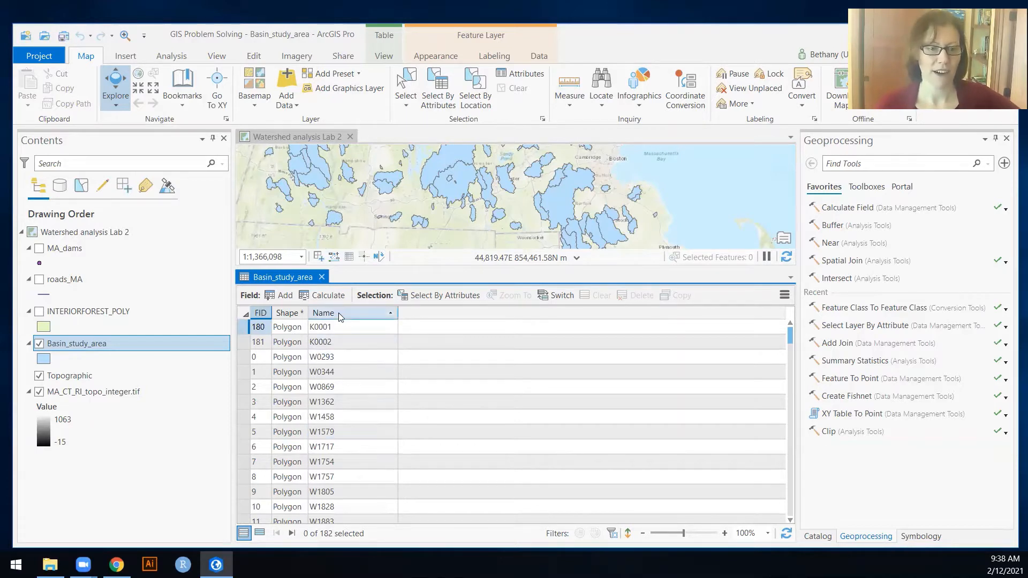
Summarize the basin table by Name with a Count statistic on Name, writing to Basin_study_area_Statistics
{"action": "mouse_move", "coordinate": [338, 314]}
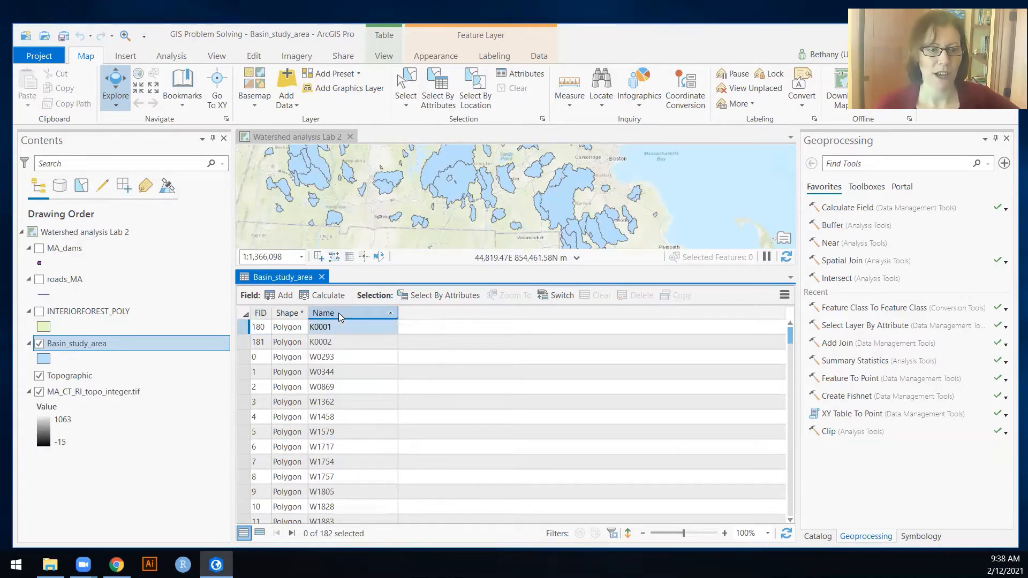
{"action": "right_click", "coordinate": [338, 313]}
{"action": "left_click", "coordinate": [378, 461]}
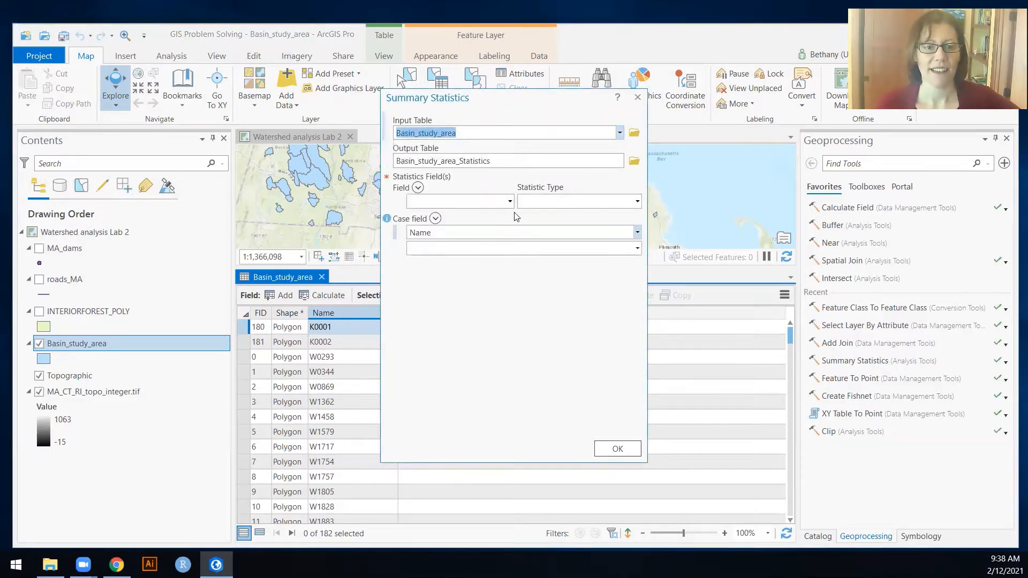
{"action": "left_click", "coordinate": [510, 201]}
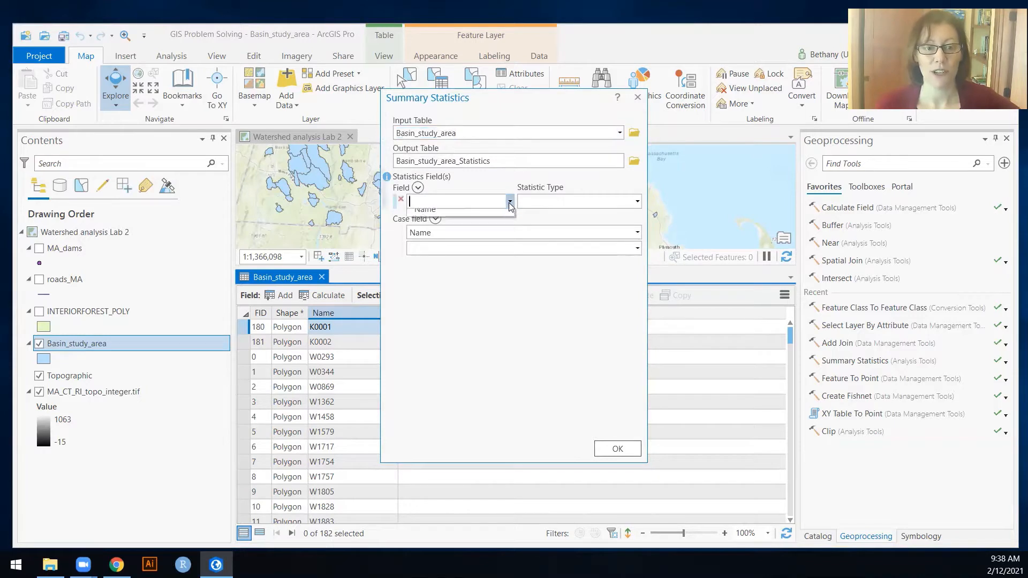
{"action": "left_click", "coordinate": [497, 232]}
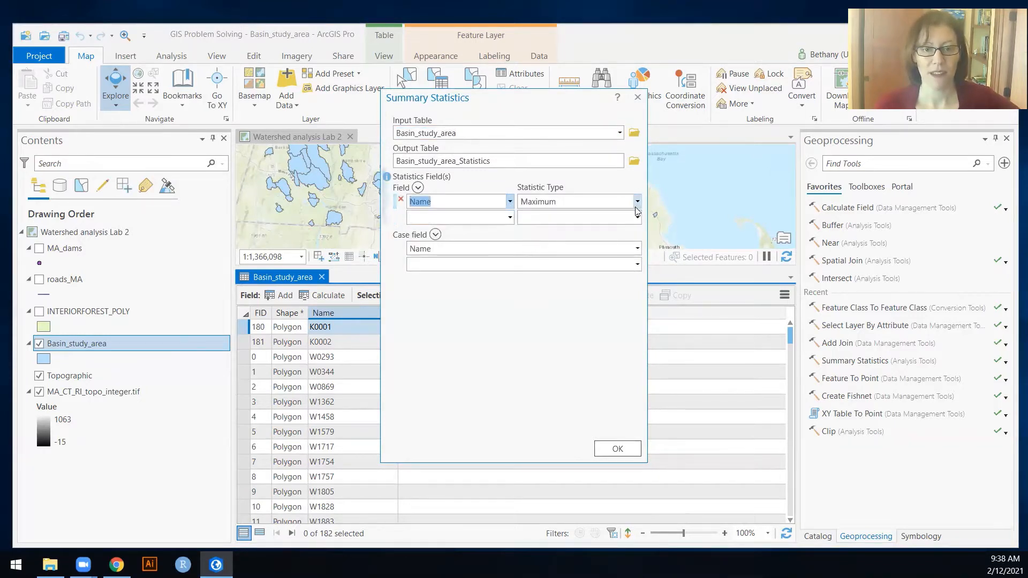
{"action": "left_click", "coordinate": [637, 201]}
{"action": "left_click", "coordinate": [574, 307]}
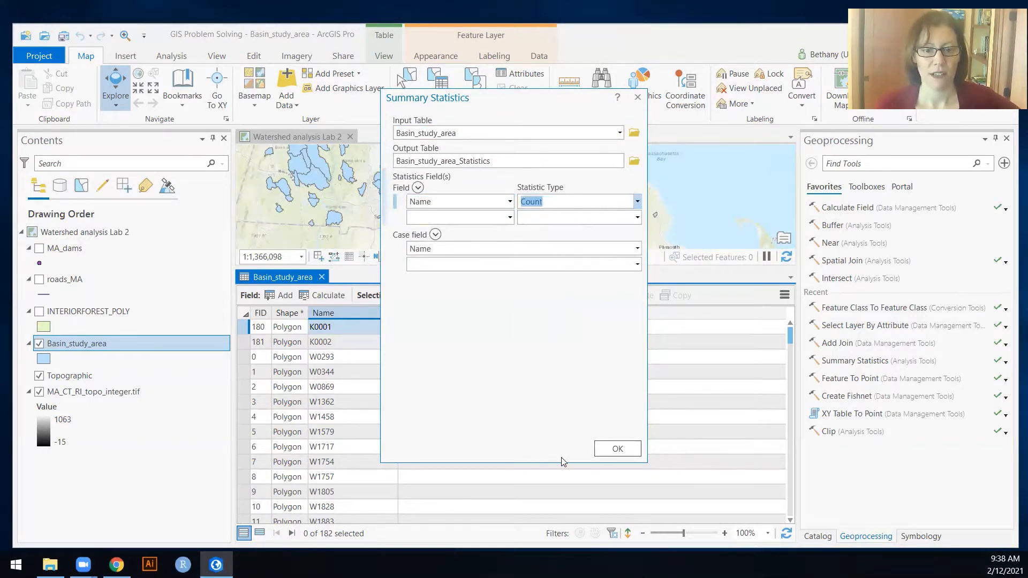
{"action": "left_click", "coordinate": [625, 449]}
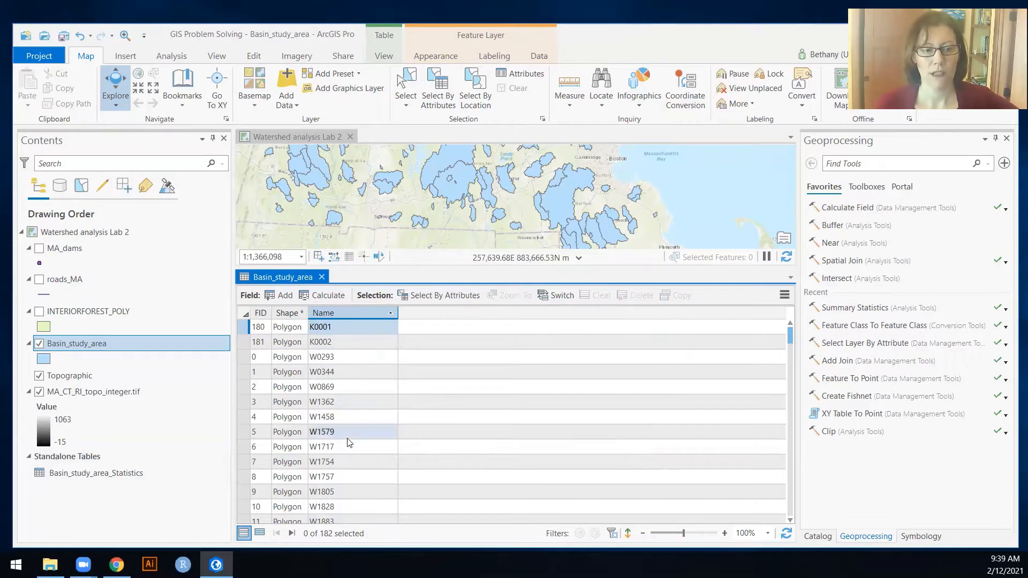
Check the per-name frequencies in the Basin_study_area_Statistics table and remove that table from the map
{"action": "right_click", "coordinate": [114, 476]}
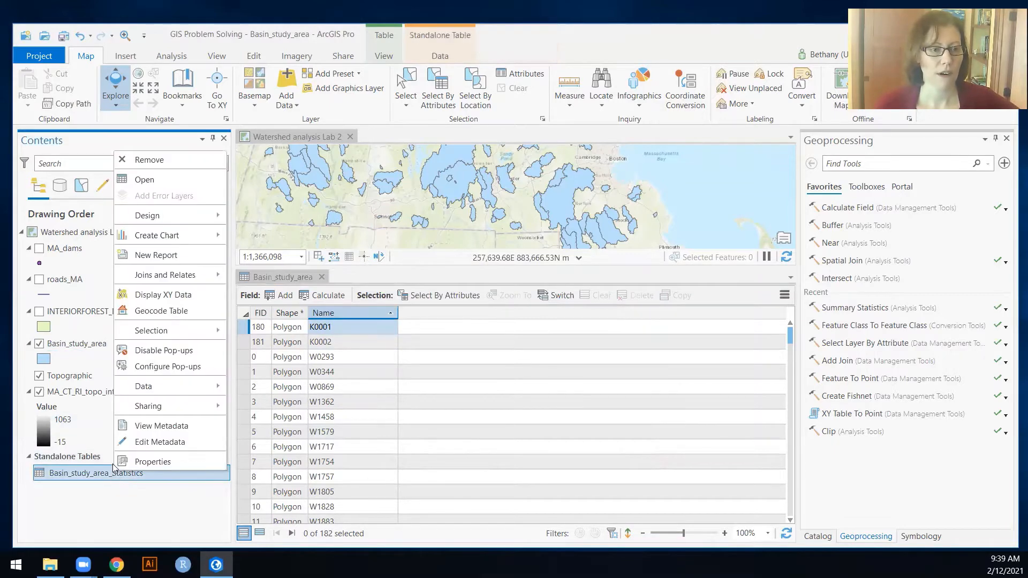
{"action": "left_click", "coordinate": [144, 180]}
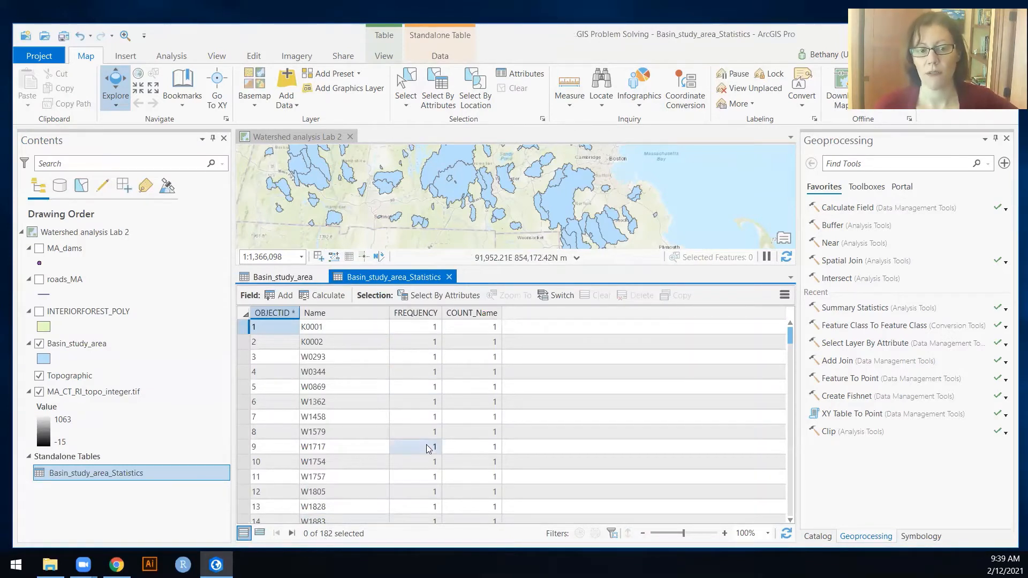
{"action": "left_click", "coordinate": [449, 277]}
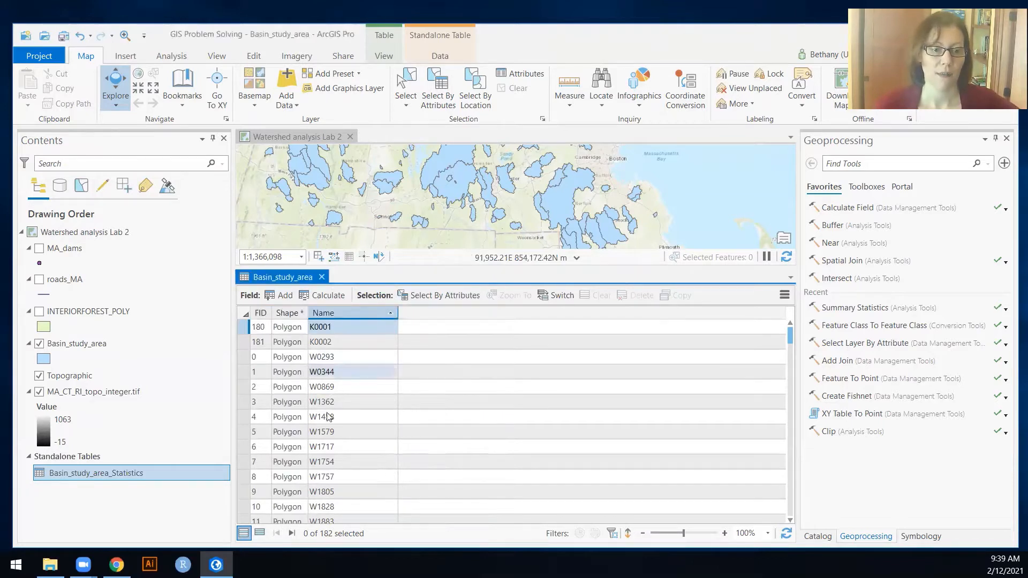
{"action": "right_click", "coordinate": [105, 476]}
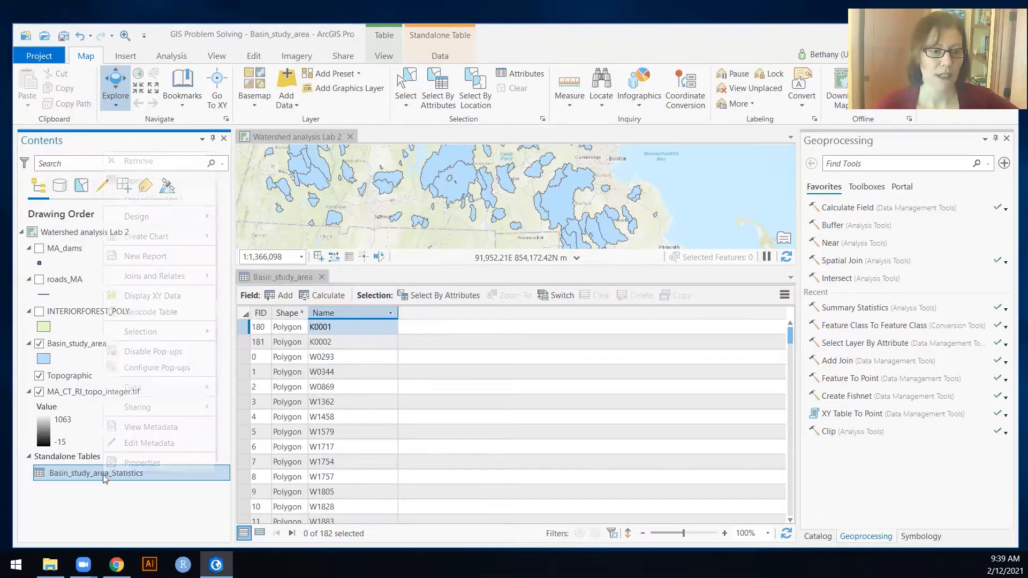
{"action": "left_click", "coordinate": [150, 158]}
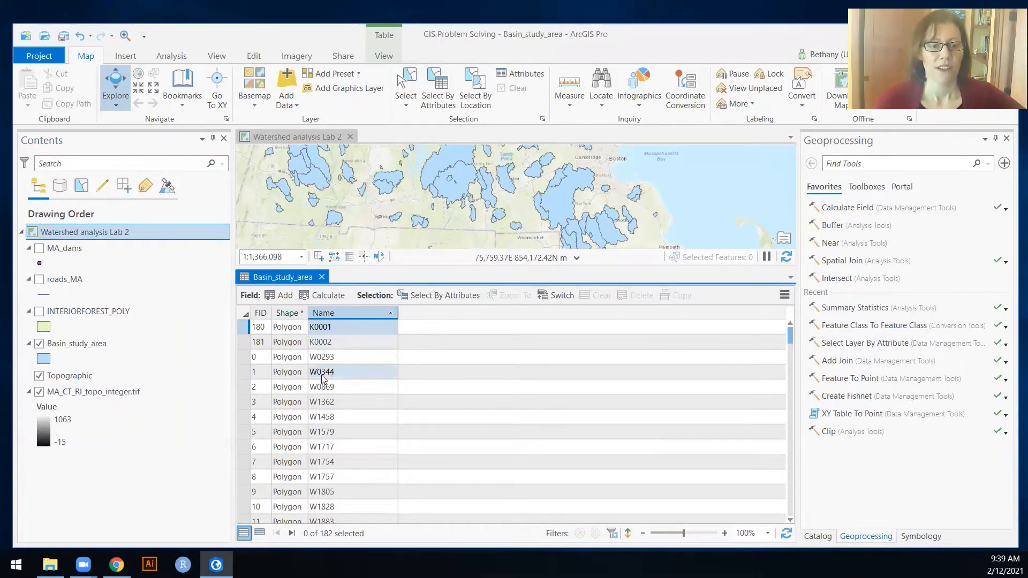
Select the basin records W0344 and W0869 one after the other to locate each watershed on the map
{"action": "left_click", "coordinate": [249, 372]}
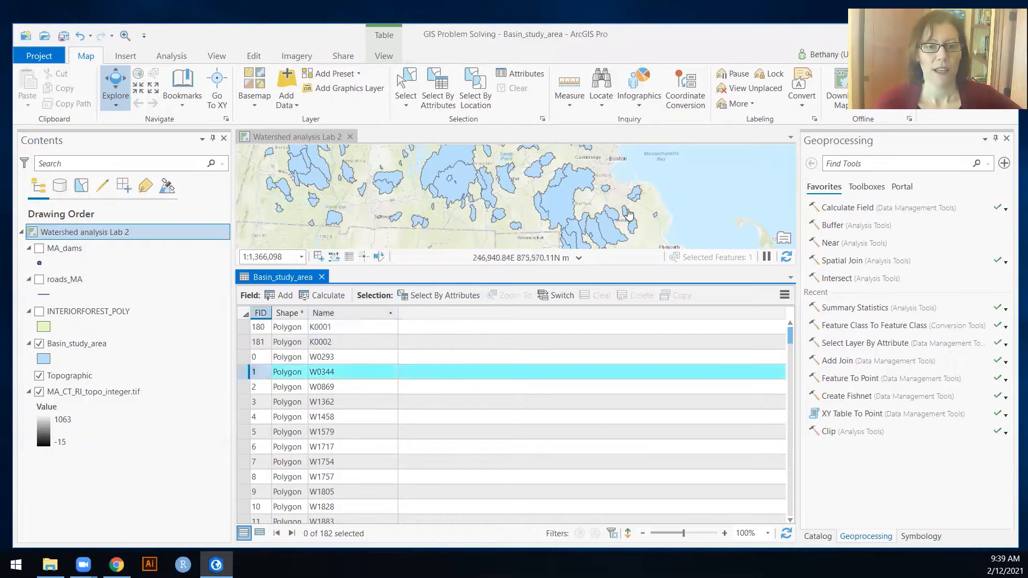
{"action": "left_click", "coordinate": [580, 258]}
{"action": "left_click", "coordinate": [518, 217]}
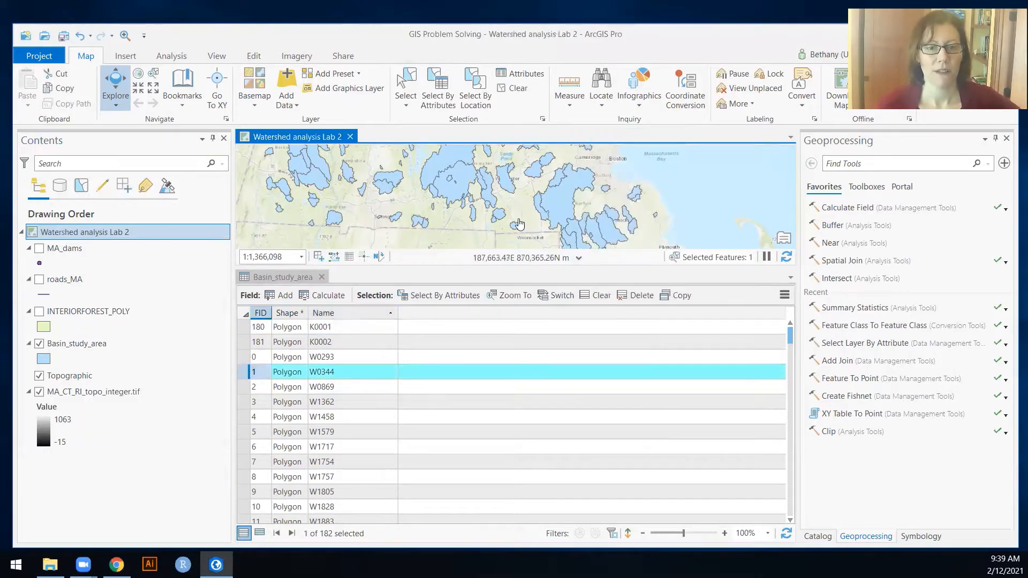
{"action": "left_click", "coordinate": [554, 208]}
{"action": "scroll", "coordinate": [630, 224], "scroll_direction": "up", "scroll_amount": 1}
{"action": "scroll", "coordinate": [632, 225], "scroll_direction": "down", "scroll_amount": 4}
{"action": "left_click", "coordinate": [603, 179]}
{"action": "left_click_drag", "start_coordinate": [594, 199], "coordinate": [548, 192]}
{"action": "left_click", "coordinate": [249, 385]}
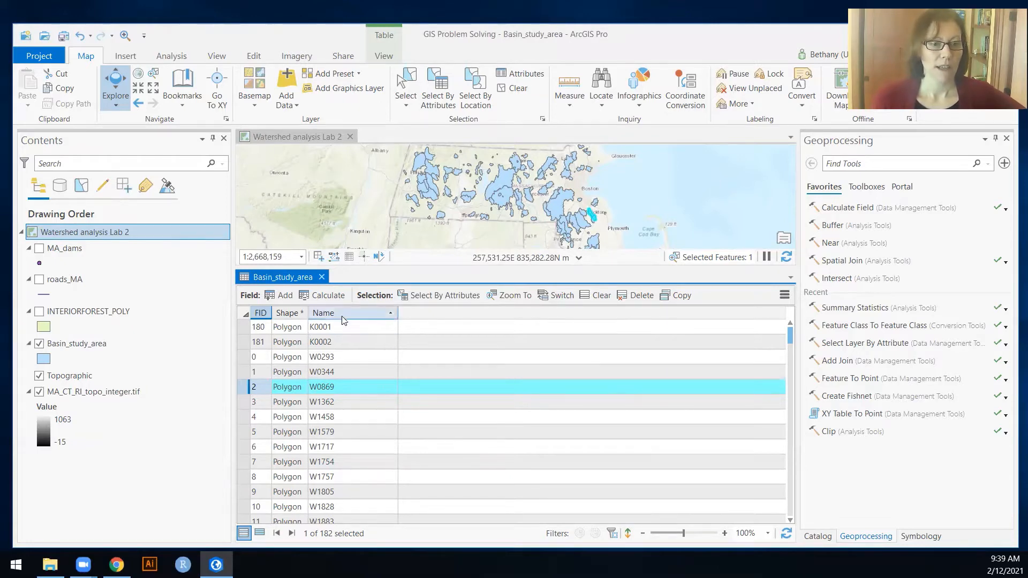
Turn on the MA_dams layer and clear the selected basin record
{"action": "left_click", "coordinate": [39, 249]}
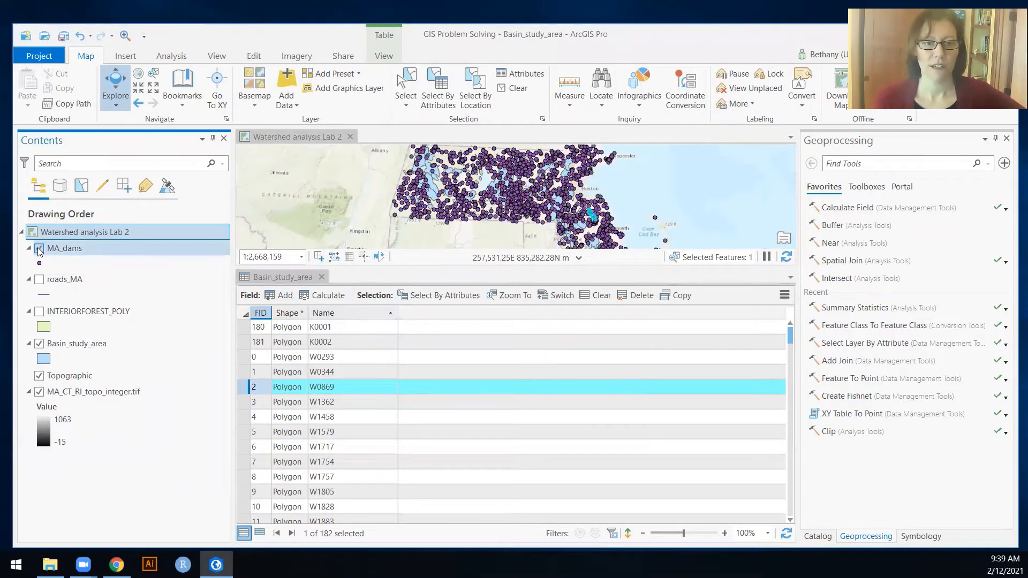
{"action": "left_click", "coordinate": [596, 299]}
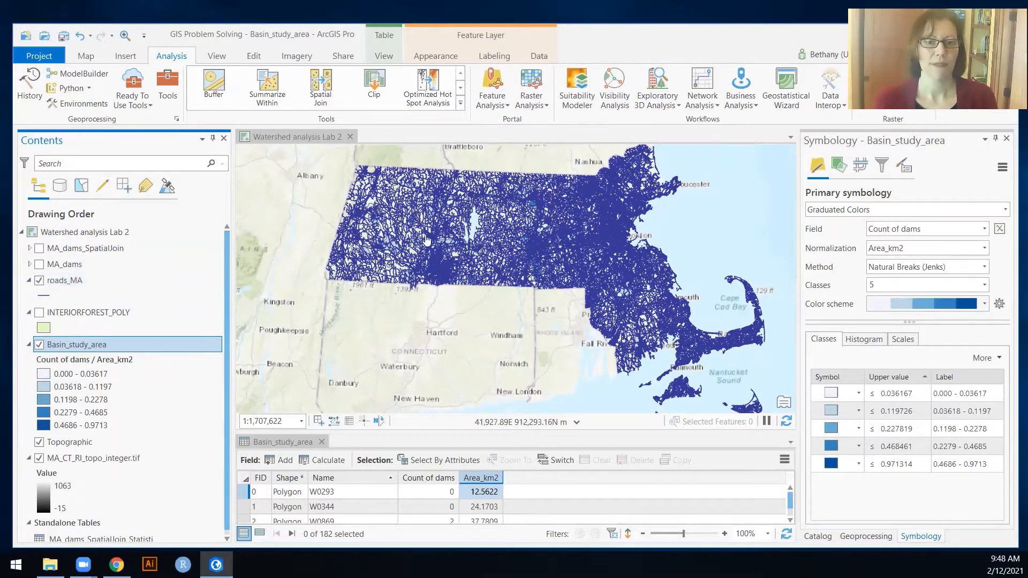
Examine how the roads cross a watershed's boundary and identify the elevation raster values at points on either side of that basin
{"action": "scroll", "coordinate": [509, 243], "scroll_direction": "up", "scroll_amount": 5}
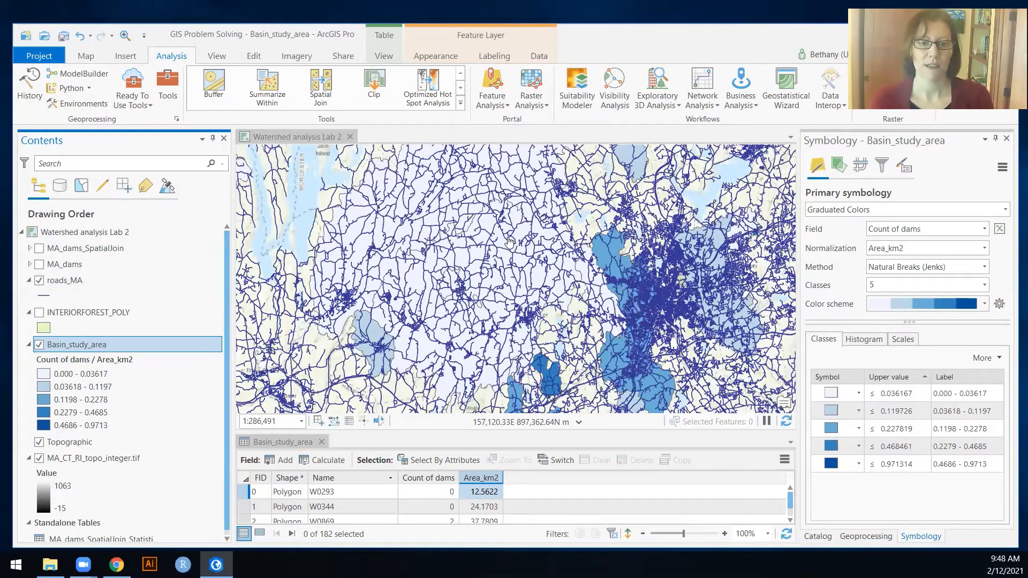
{"action": "left_click_drag", "start_coordinate": [540, 316], "coordinate": [530, 295]}
{"action": "scroll", "coordinate": [530, 295], "scroll_direction": "up", "scroll_amount": 2}
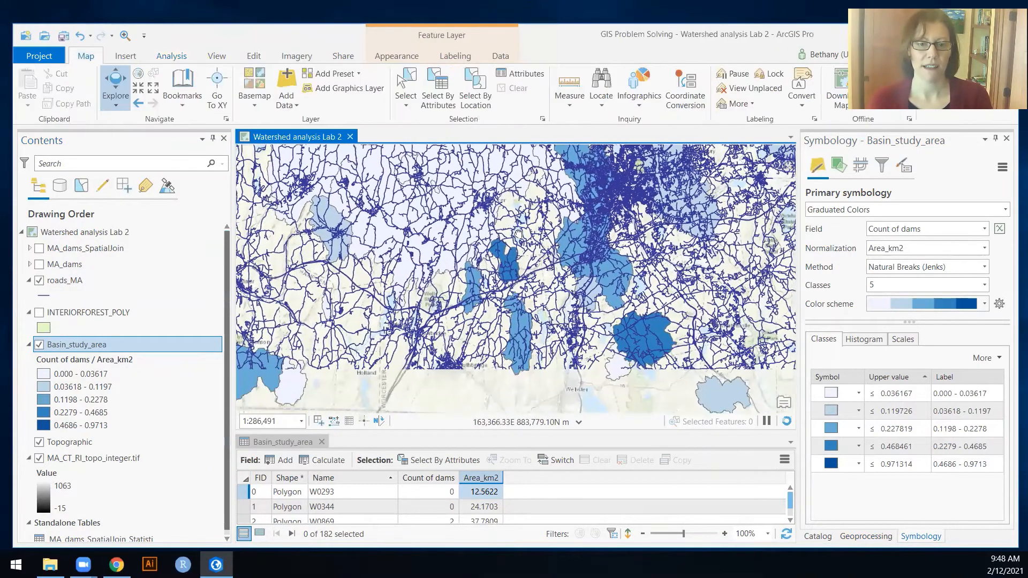
{"action": "left_click_drag", "start_coordinate": [523, 350], "coordinate": [519, 299]}
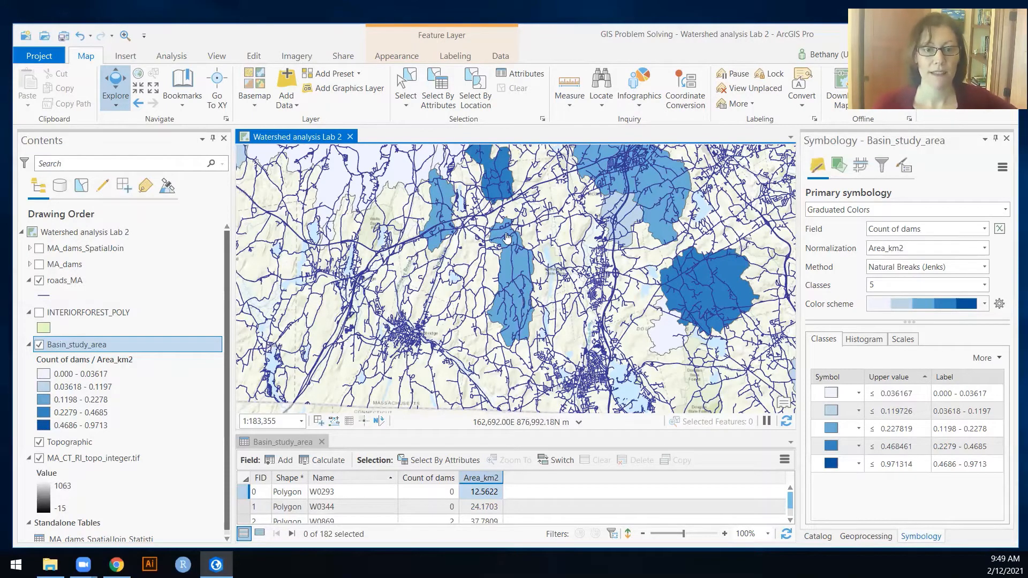
{"action": "scroll", "coordinate": [503, 233], "scroll_direction": "up", "scroll_amount": 4}
{"action": "scroll", "coordinate": [500, 219], "scroll_direction": "up", "scroll_amount": 1}
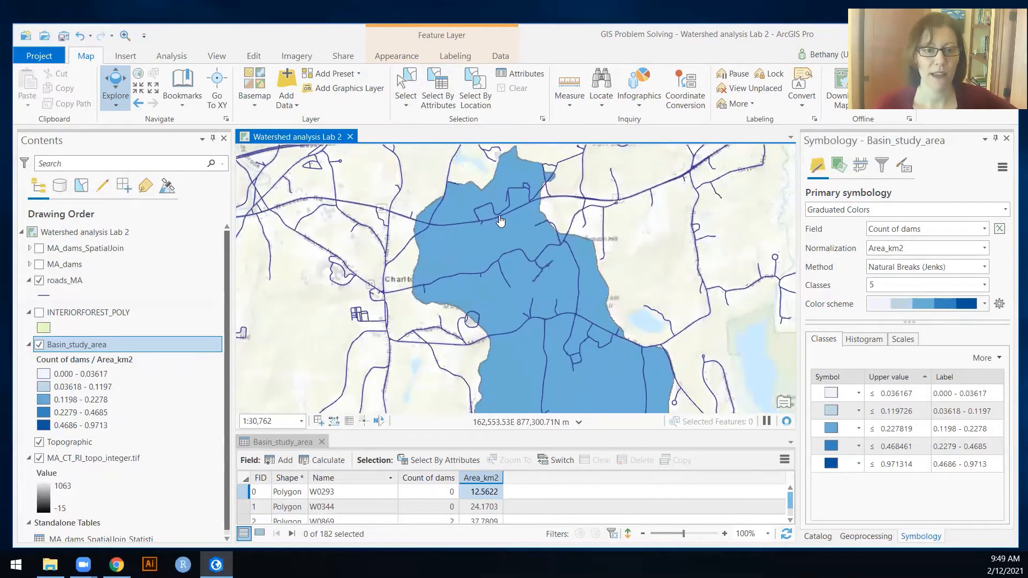
{"action": "left_click", "coordinate": [400, 220]}
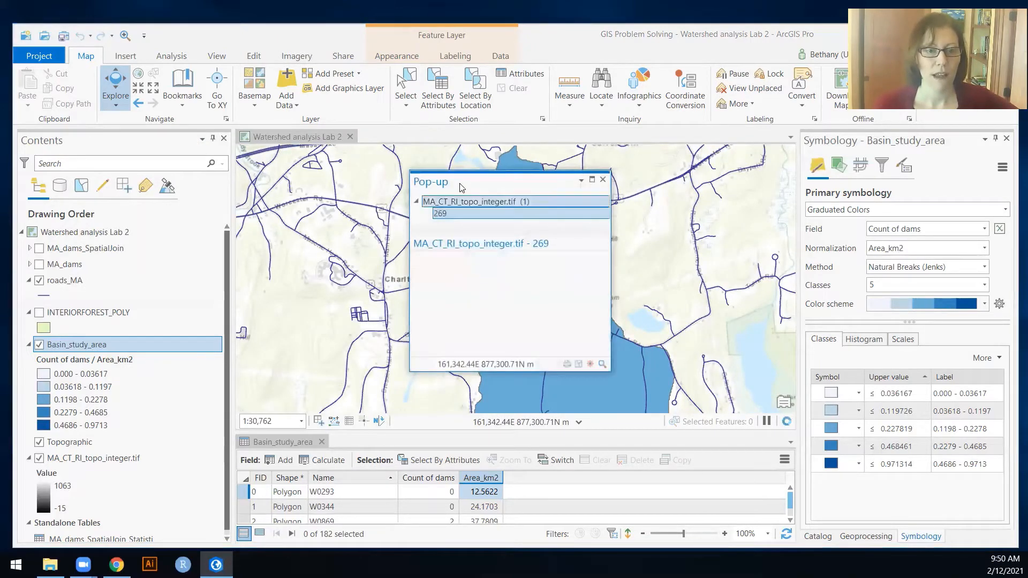
{"action": "left_click_drag", "start_coordinate": [489, 190], "coordinate": [667, 245]}
{"action": "left_click", "coordinate": [564, 200]}
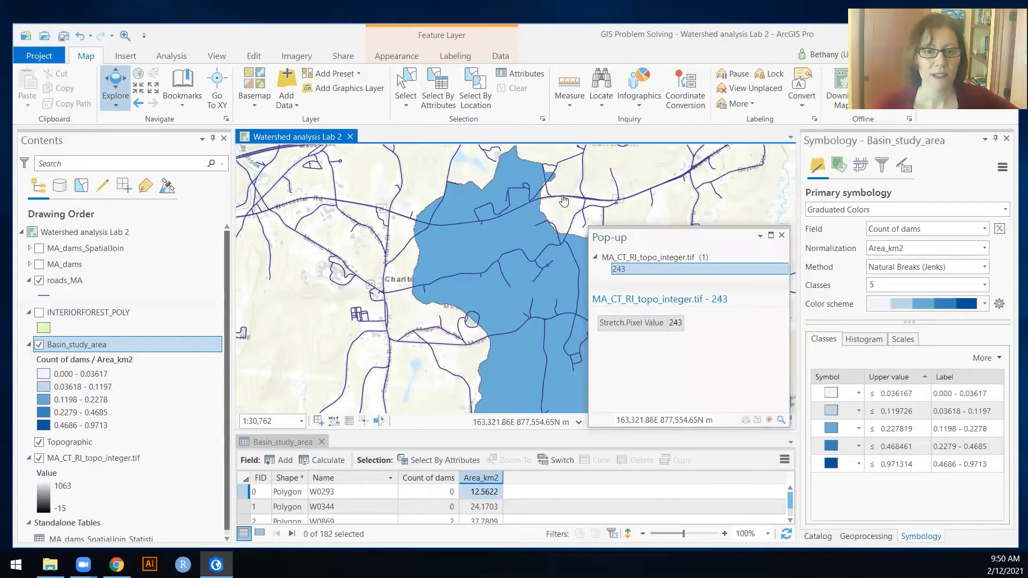
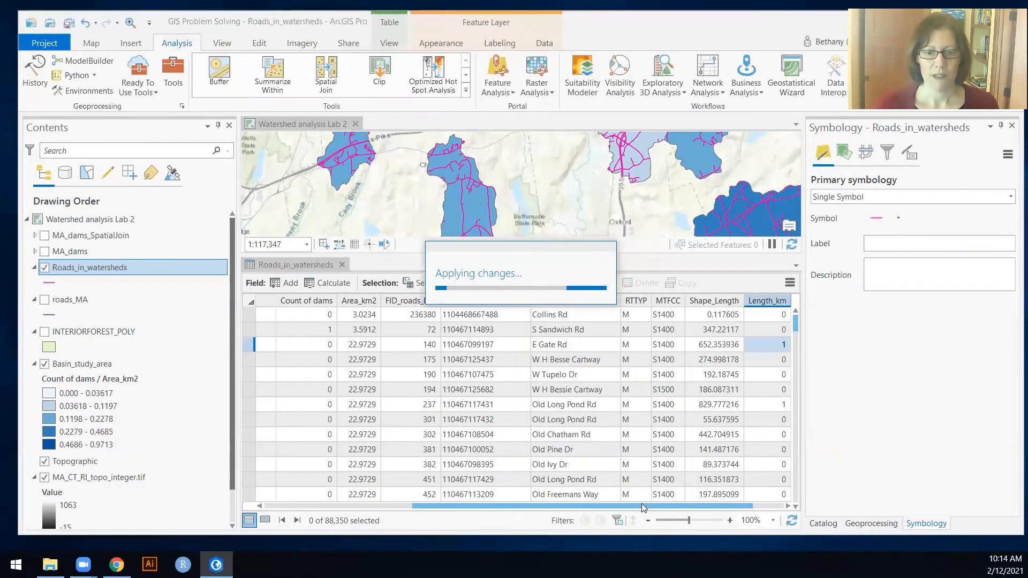
Calculate the Length_km_ field of Roads_in_watersheds as the Length geometry property in Kilometers
{"action": "left_click_drag", "start_coordinate": [603, 507], "coordinate": [635, 508]}
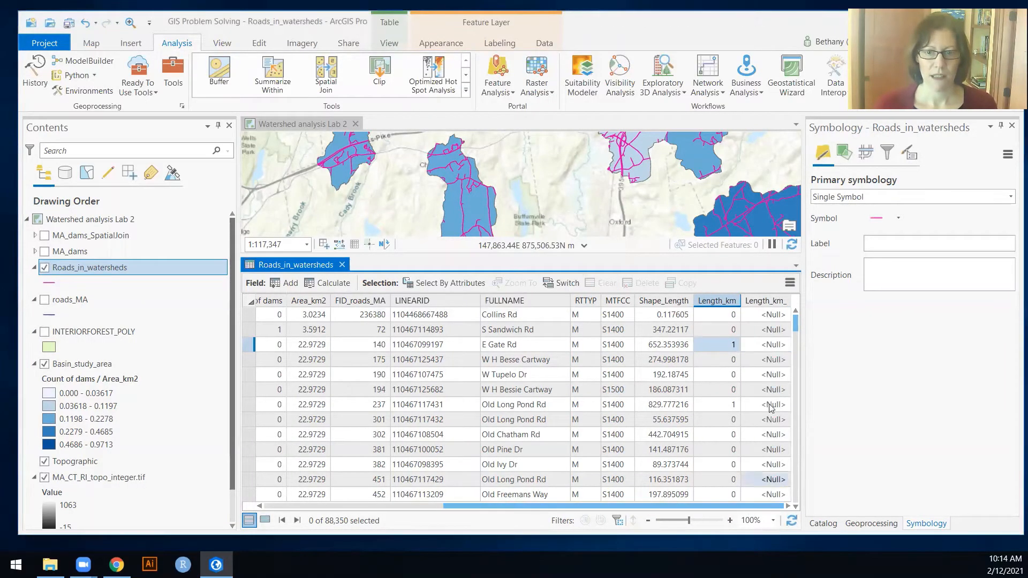
{"action": "right_click", "coordinate": [777, 303]}
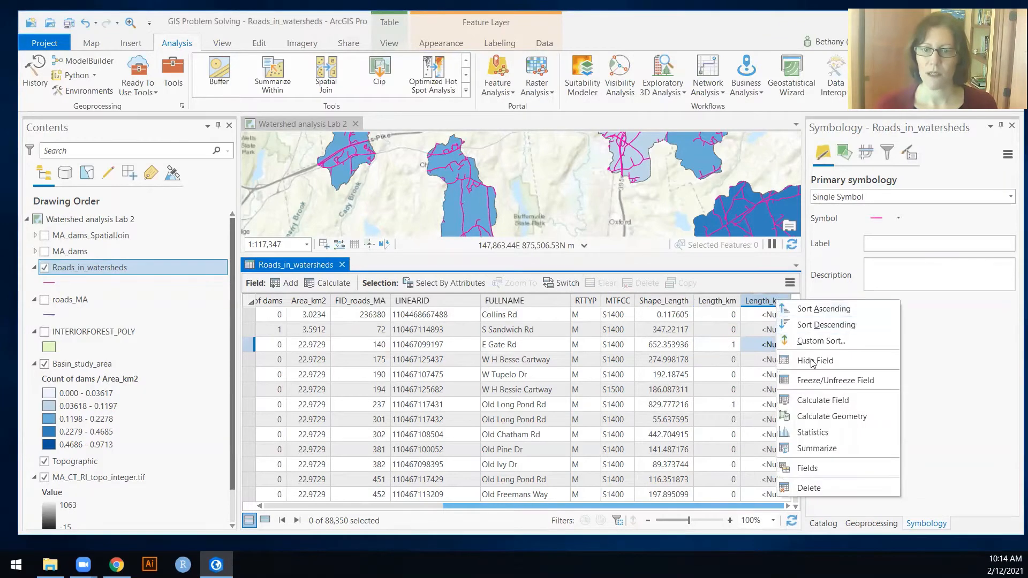
{"action": "left_click", "coordinate": [823, 421]}
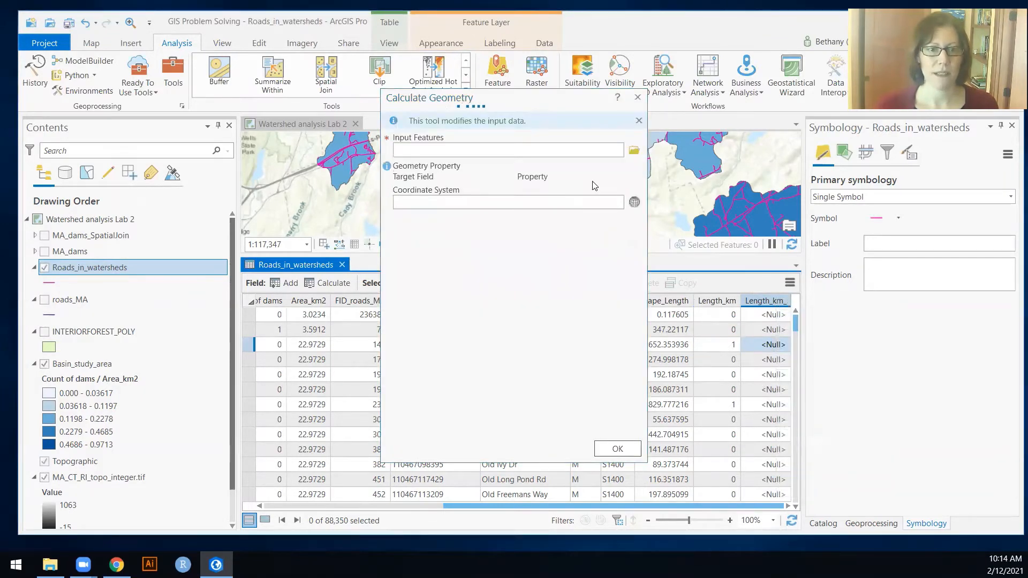
{"action": "left_click", "coordinate": [637, 191]}
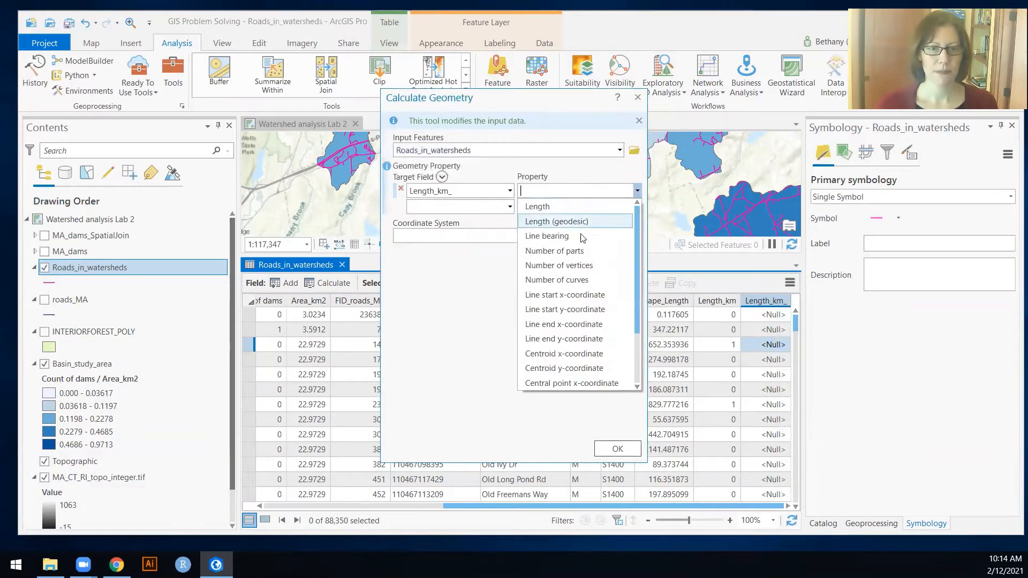
{"action": "left_click", "coordinate": [530, 205]}
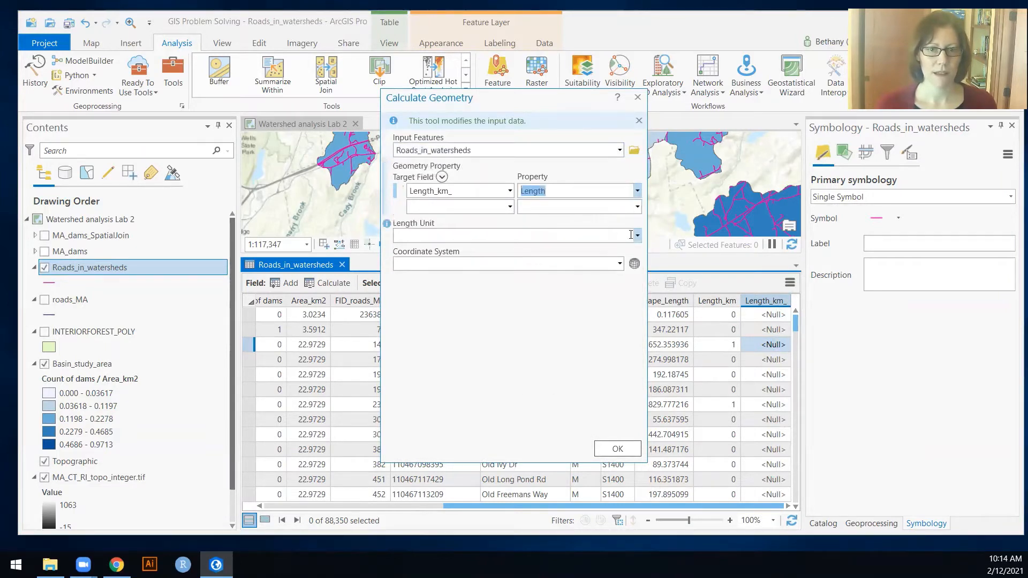
{"action": "left_click", "coordinate": [638, 238]}
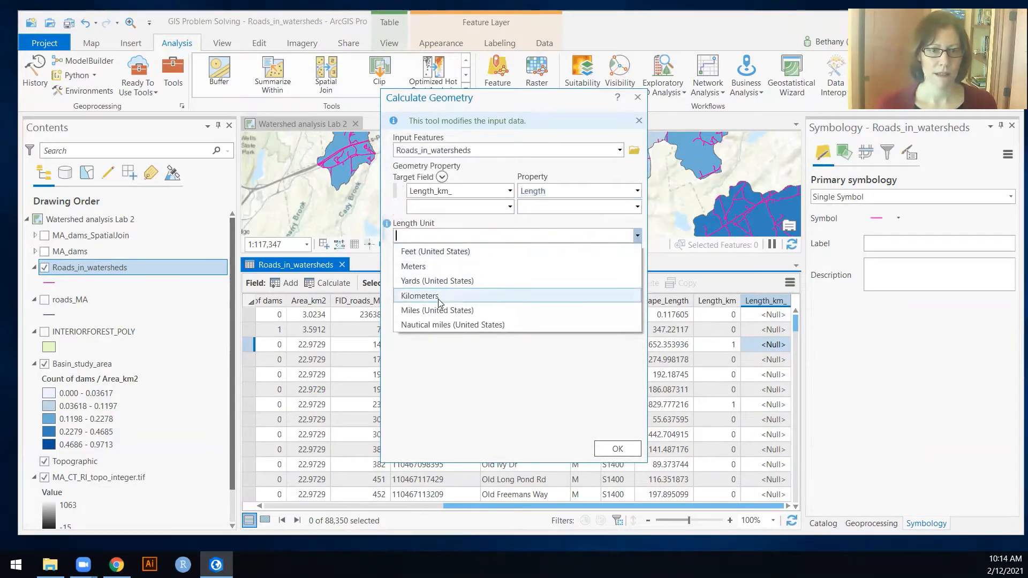
{"action": "left_click", "coordinate": [532, 298]}
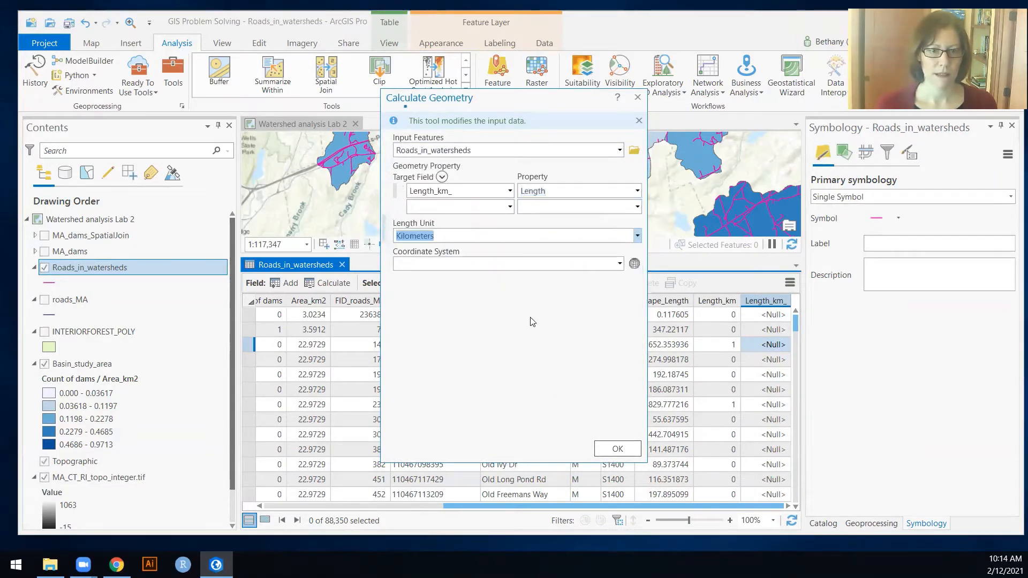
{"action": "left_click", "coordinate": [618, 451]}
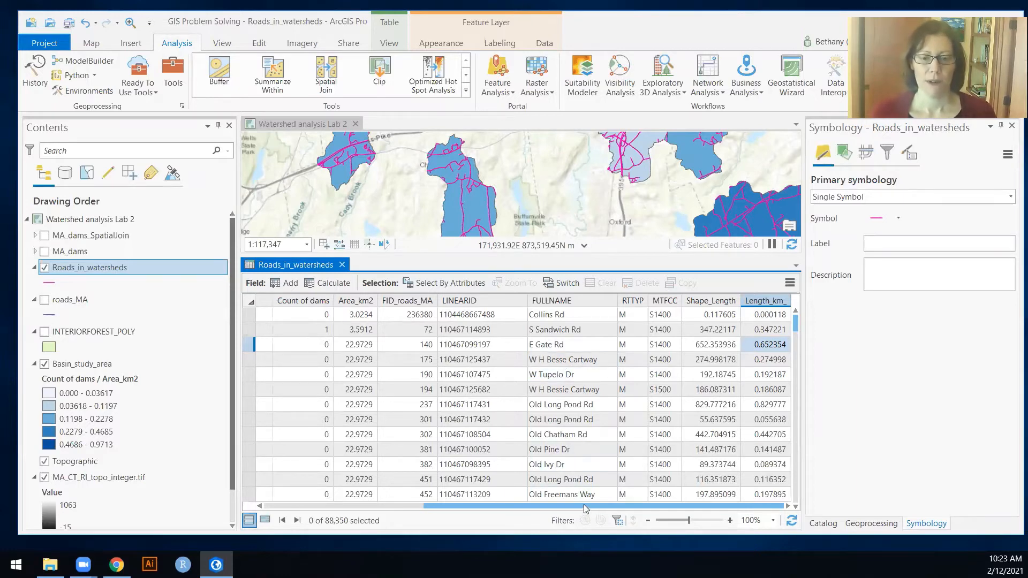
Set up Summary Statistics on Roads_in_watersheds for the Sum of Length_km_, using Name as the case field
{"action": "left_click_drag", "start_coordinate": [574, 508], "coordinate": [415, 507]}
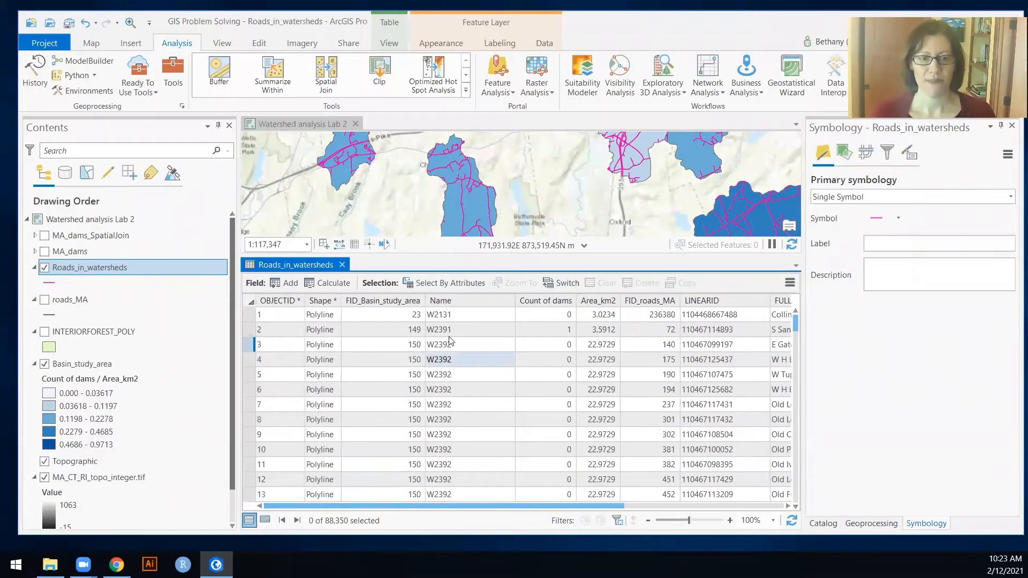
{"action": "left_click", "coordinate": [464, 304]}
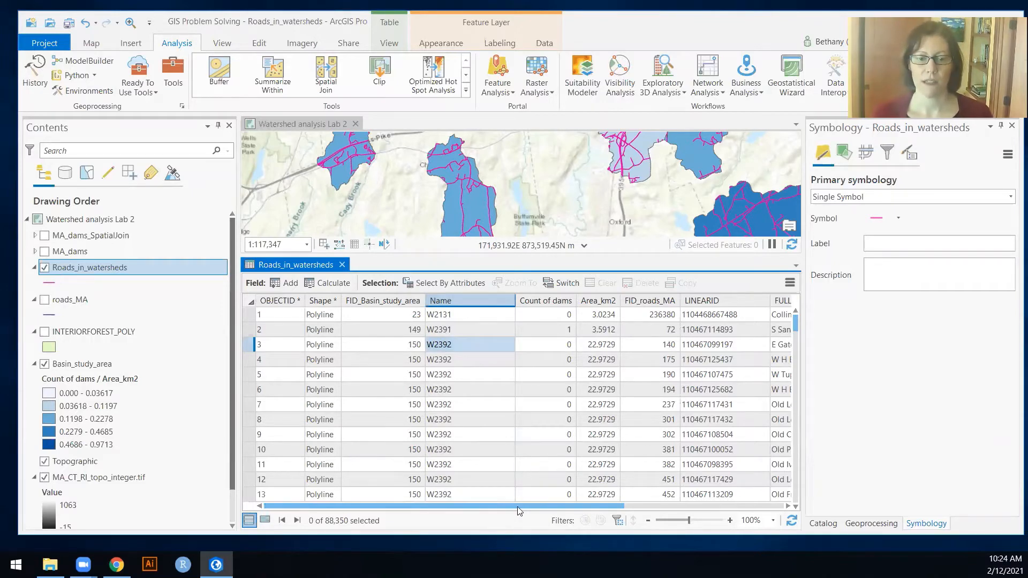
{"action": "left_click_drag", "start_coordinate": [520, 508], "coordinate": [748, 515]}
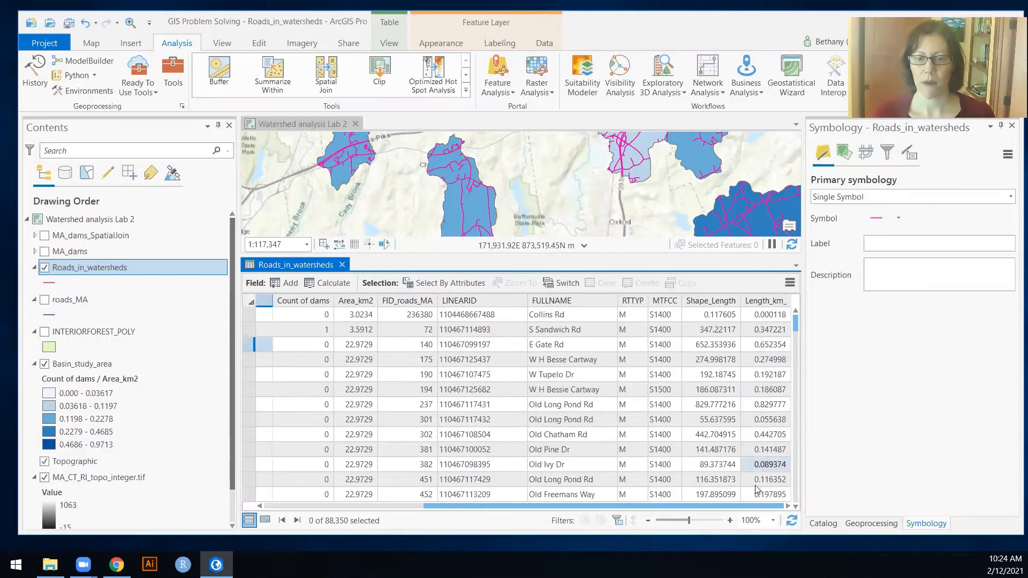
{"action": "left_click_drag", "start_coordinate": [752, 509], "coordinate": [457, 506]}
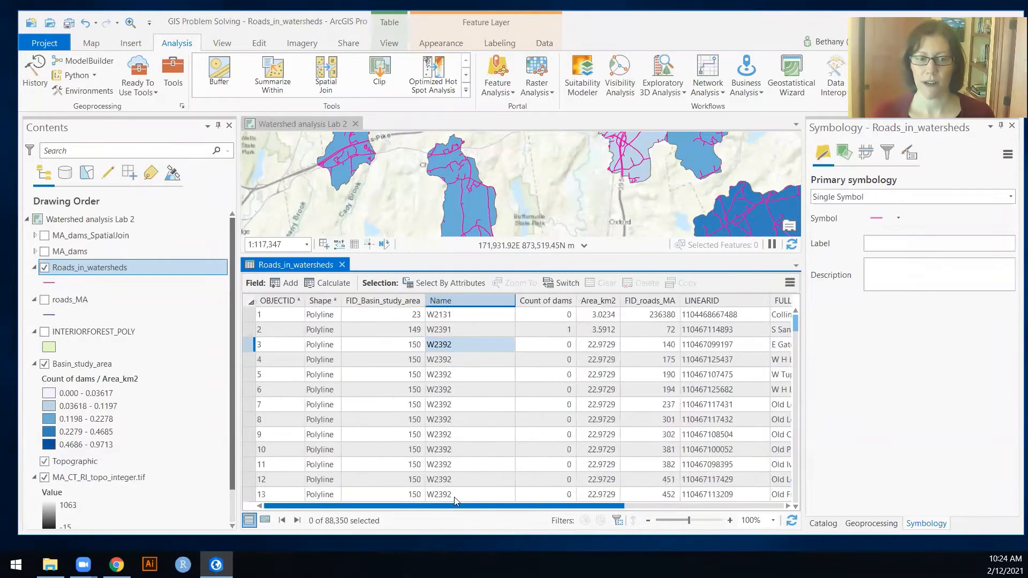
{"action": "right_click", "coordinate": [462, 305]}
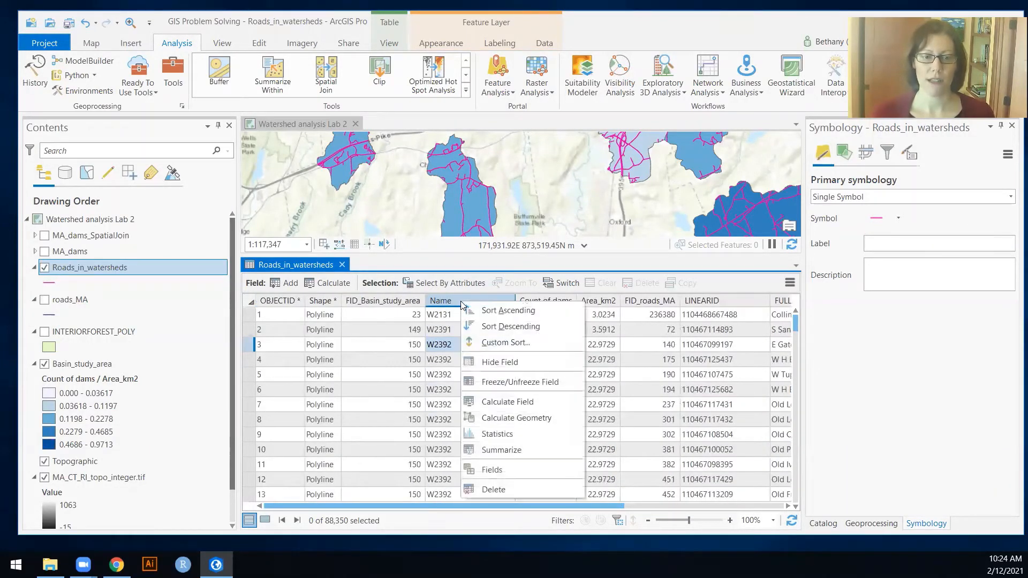
{"action": "left_click", "coordinate": [495, 452]}
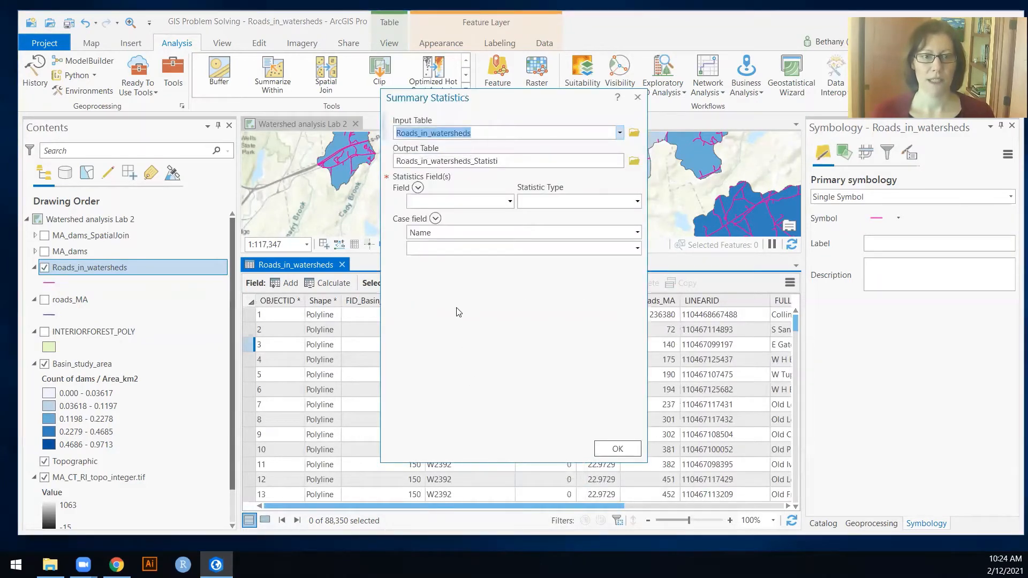
{"action": "left_click", "coordinate": [510, 201]}
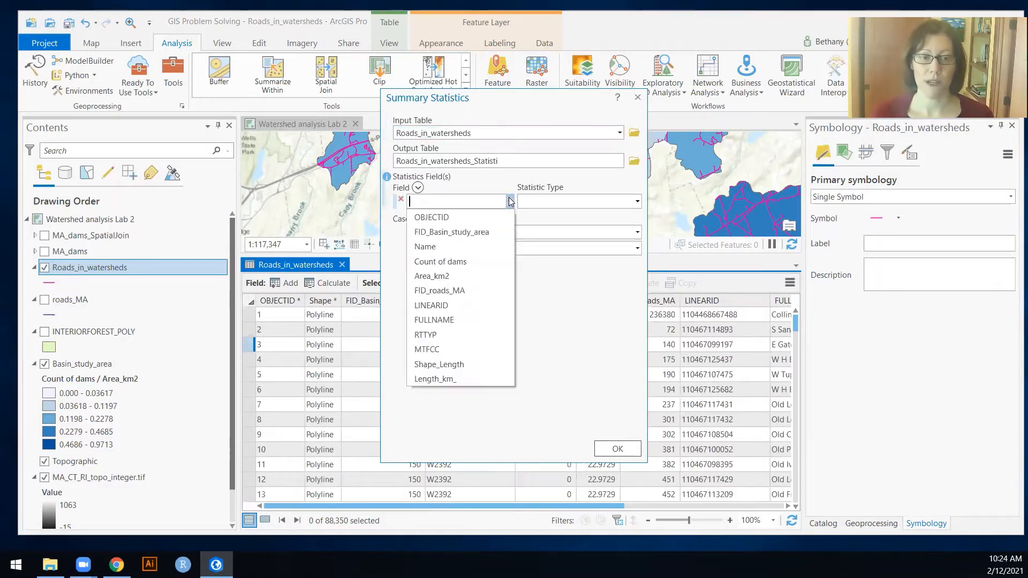
{"action": "left_click", "coordinate": [432, 379]}
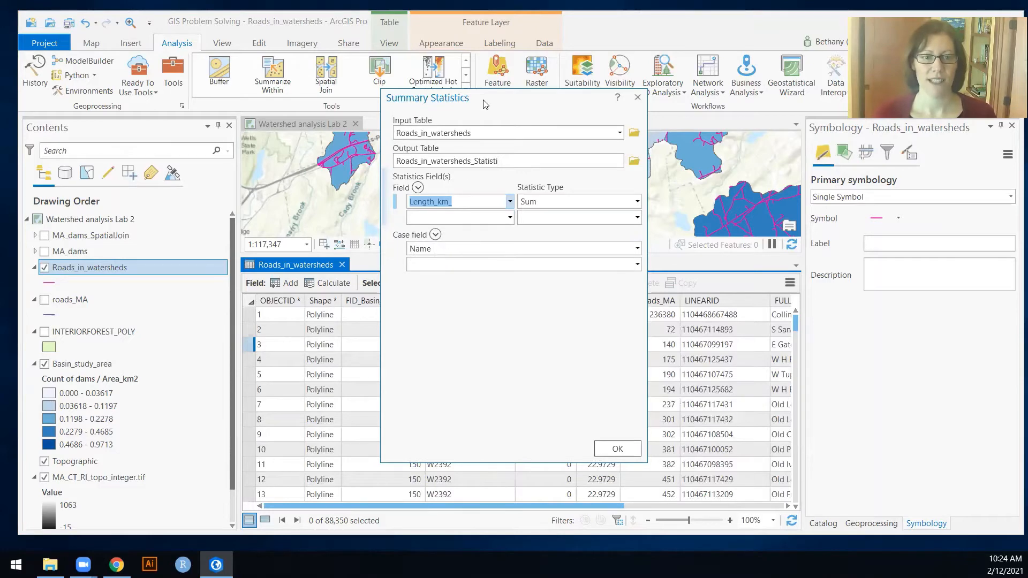
{"action": "left_click_drag", "start_coordinate": [485, 103], "coordinate": [635, 101]}
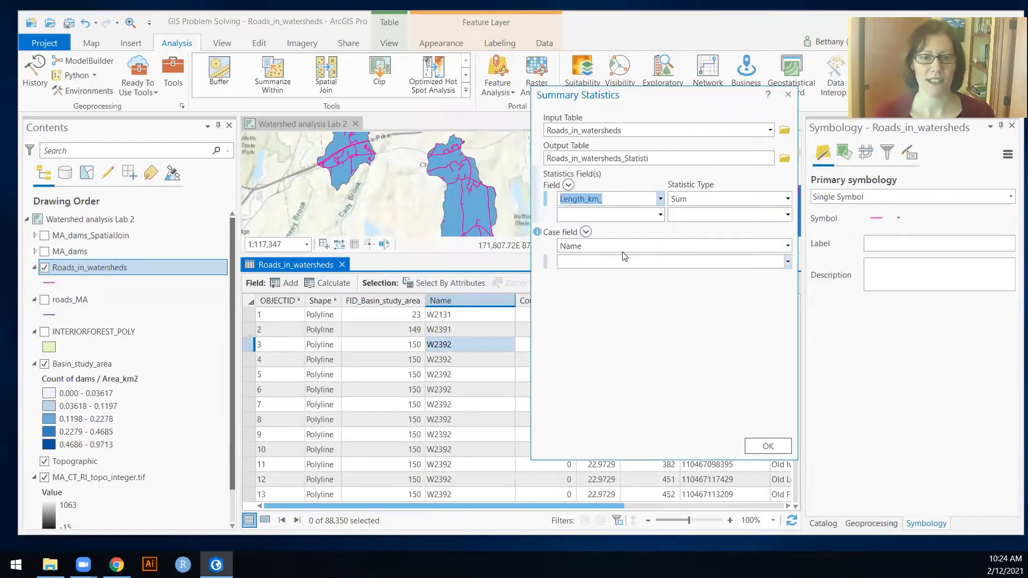
{"action": "left_click_drag", "start_coordinate": [655, 100], "coordinate": [476, 102]}
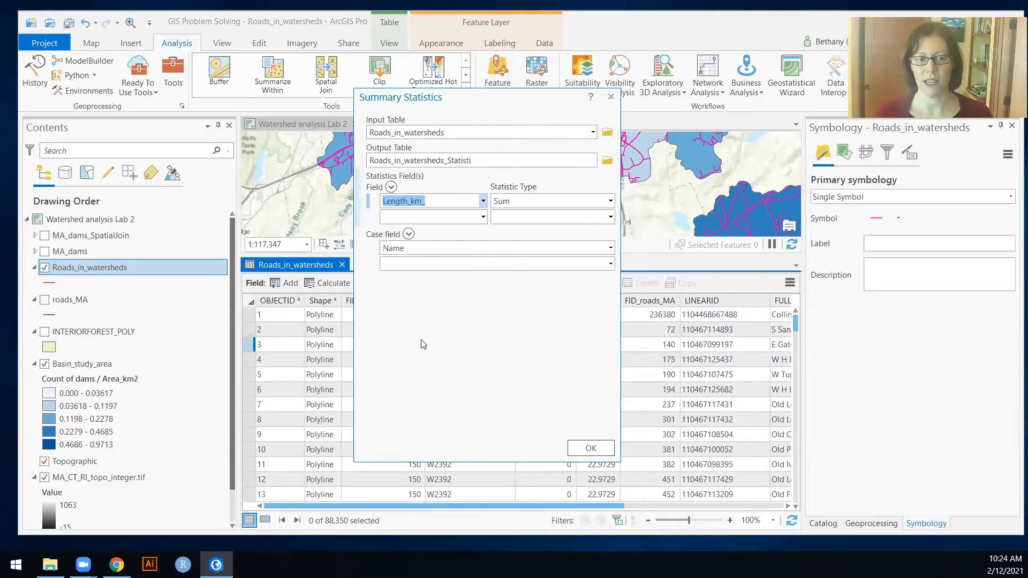
Name the summary's output table Road_lengths in the default geodatabase and run the tool
{"action": "left_click", "coordinate": [489, 160]}
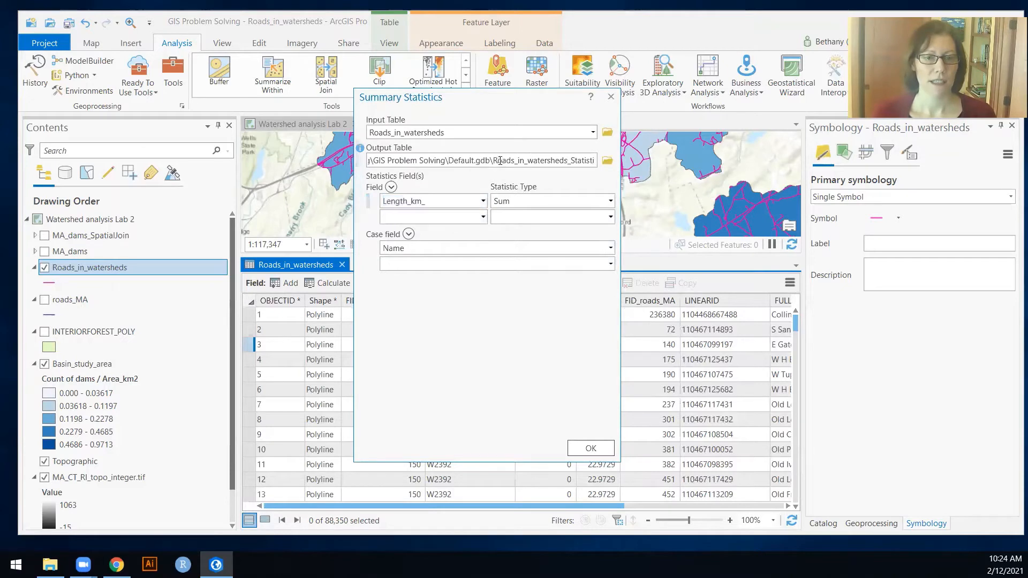
{"action": "left_click_drag", "start_coordinate": [493, 161], "coordinate": [641, 169]}
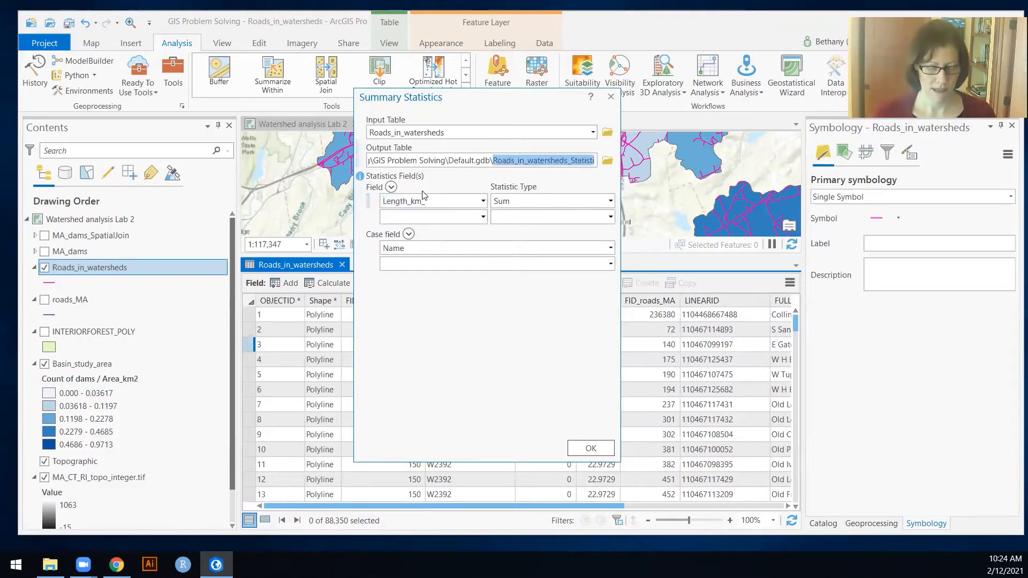
{"action": "type", "text": "Road"}
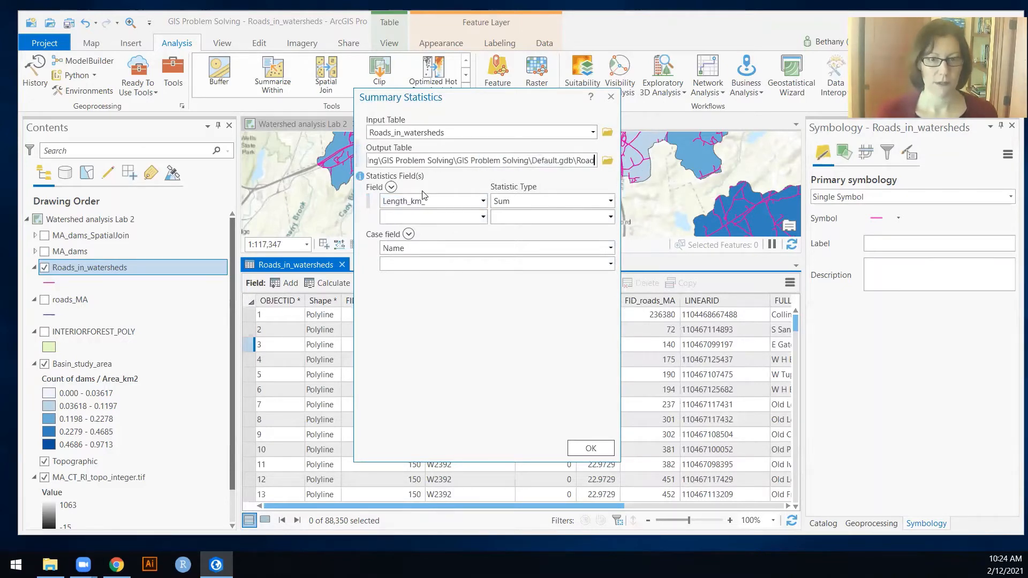
{"action": "type", "text": "_lengths"}
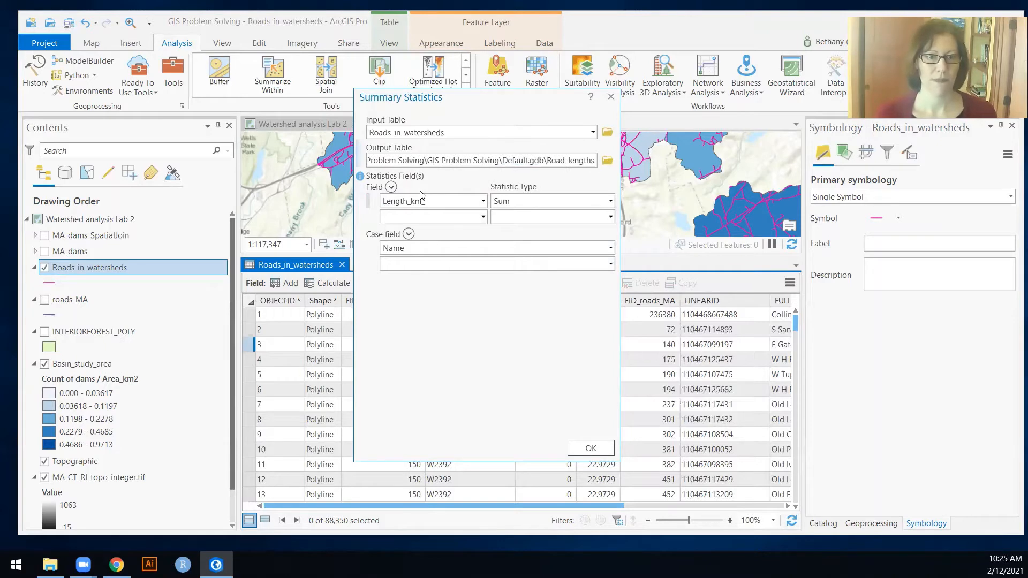
{"action": "left_click", "coordinate": [483, 384]}
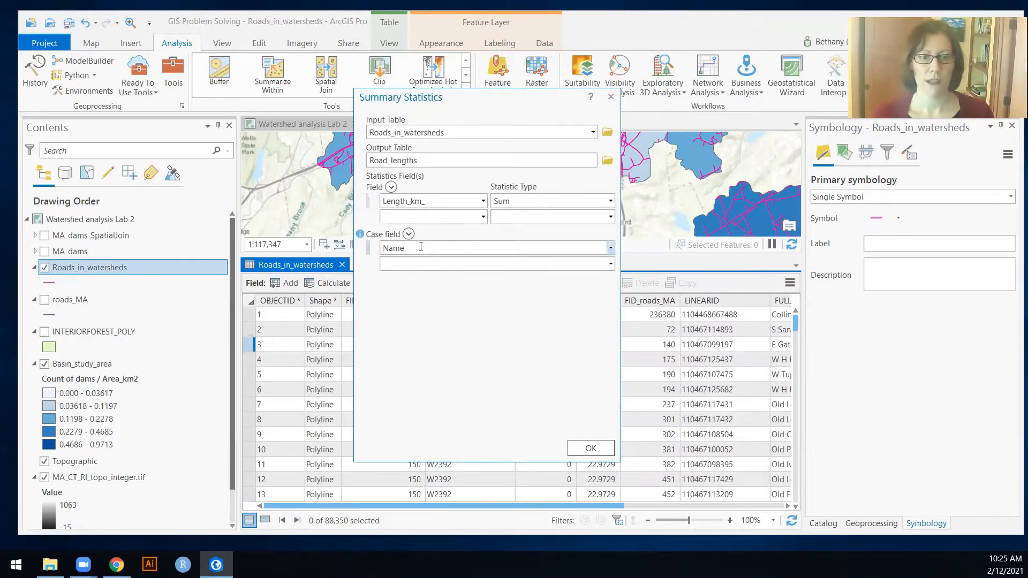
{"action": "left_click", "coordinate": [590, 448]}
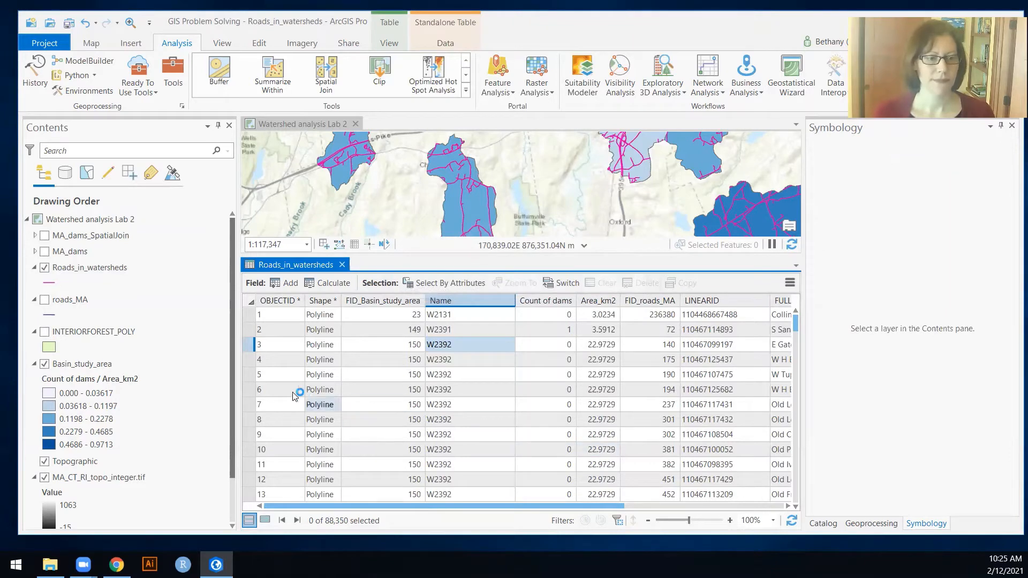
Open the Road_lengths standalone table to view the summarized road lengths per watershed
{"action": "scroll", "coordinate": [198, 386], "scroll_direction": "down", "scroll_amount": 2}
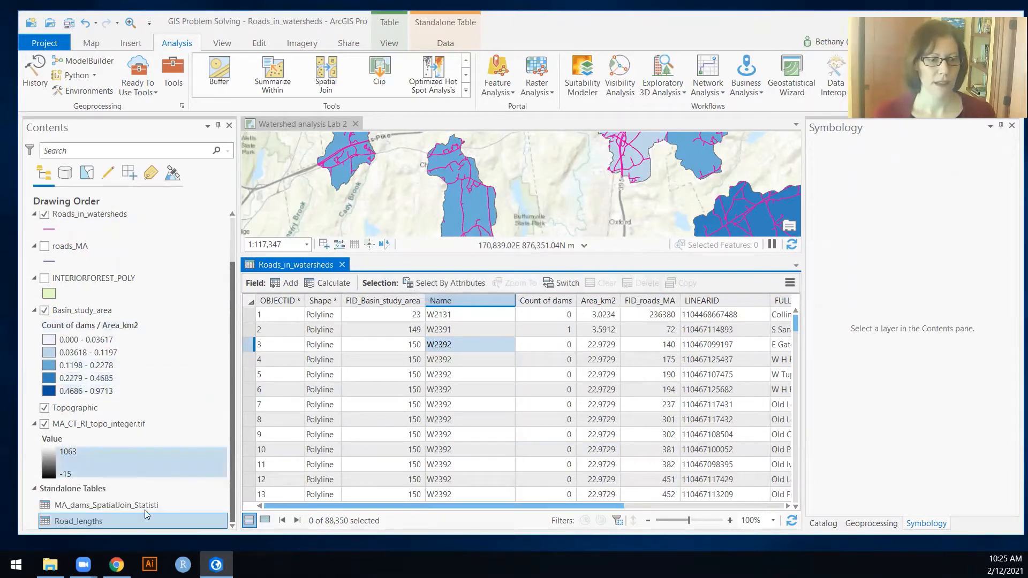
{"action": "right_click", "coordinate": [73, 520]}
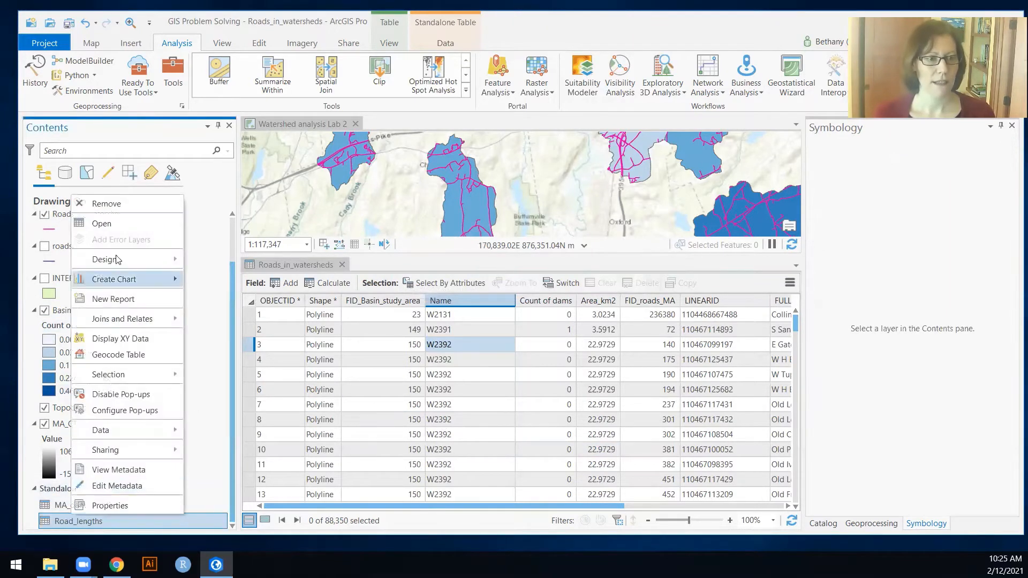
{"action": "left_click", "coordinate": [116, 229]}
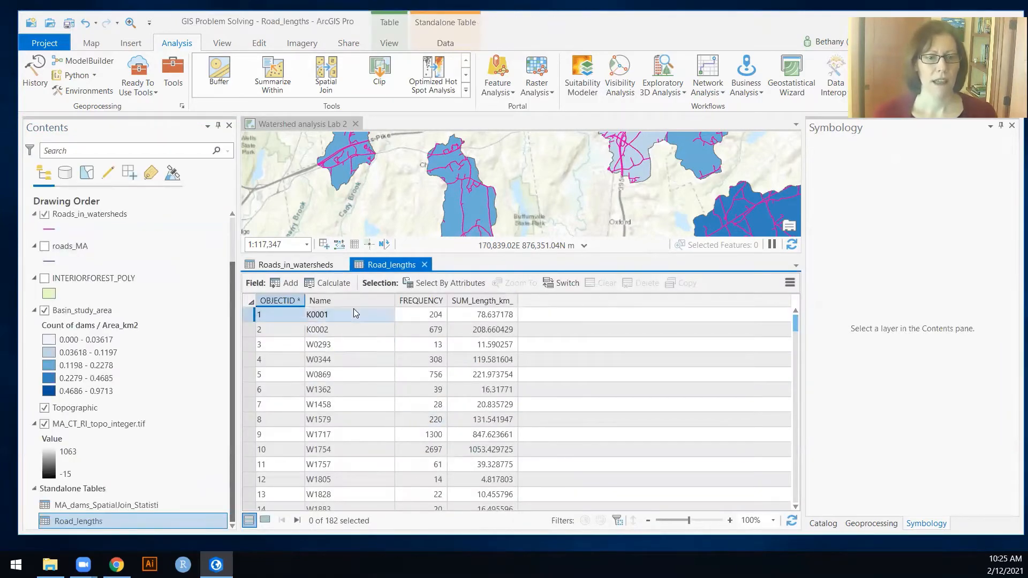
{"action": "mouse_move", "coordinate": [423, 305]}
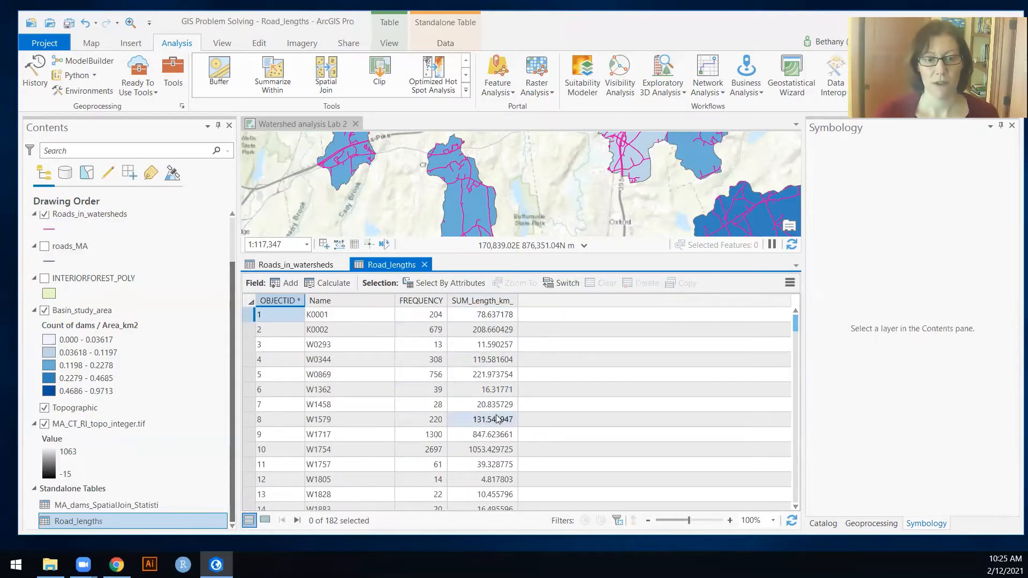
Sort the Road_lengths records by SUM_Length_km_ in descending order, look through them, and clear the K0001 record selection
{"action": "left_click", "coordinate": [257, 315]}
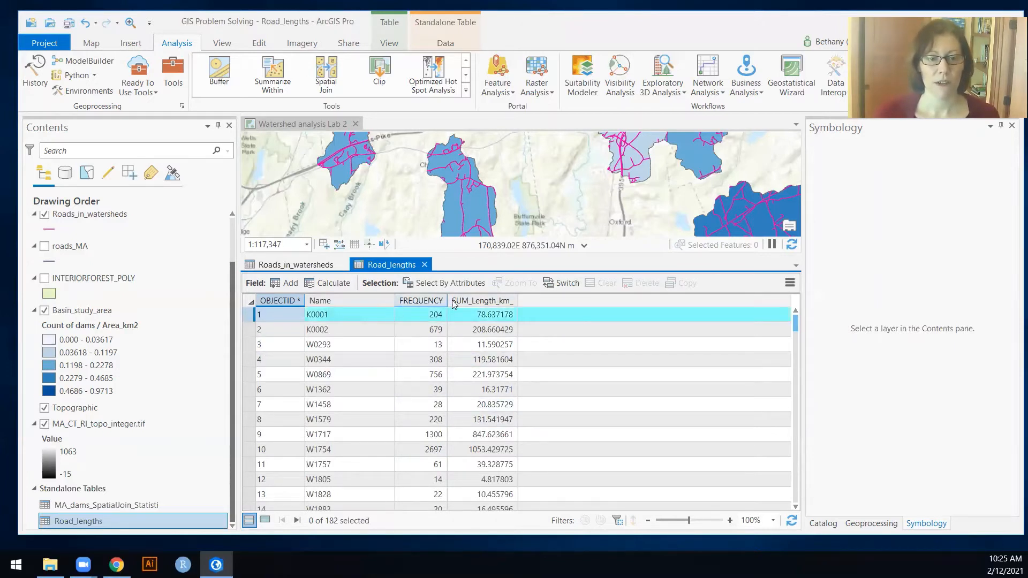
{"action": "right_click", "coordinate": [495, 301]}
{"action": "left_click", "coordinate": [535, 327]}
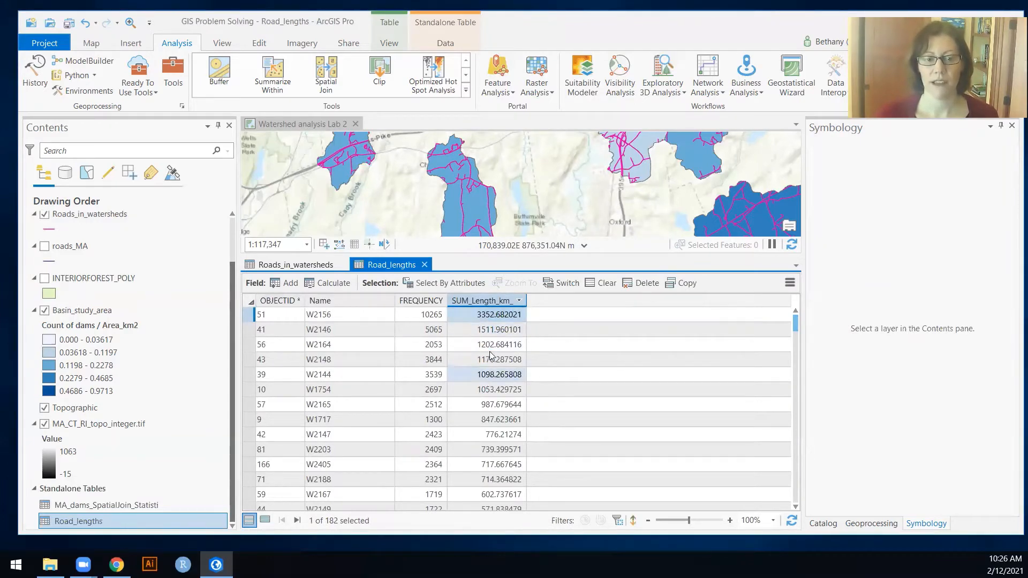
{"action": "scroll", "coordinate": [492, 354], "scroll_direction": "down", "scroll_amount": 15}
{"action": "scroll", "coordinate": [503, 346], "scroll_direction": "down", "scroll_amount": 5}
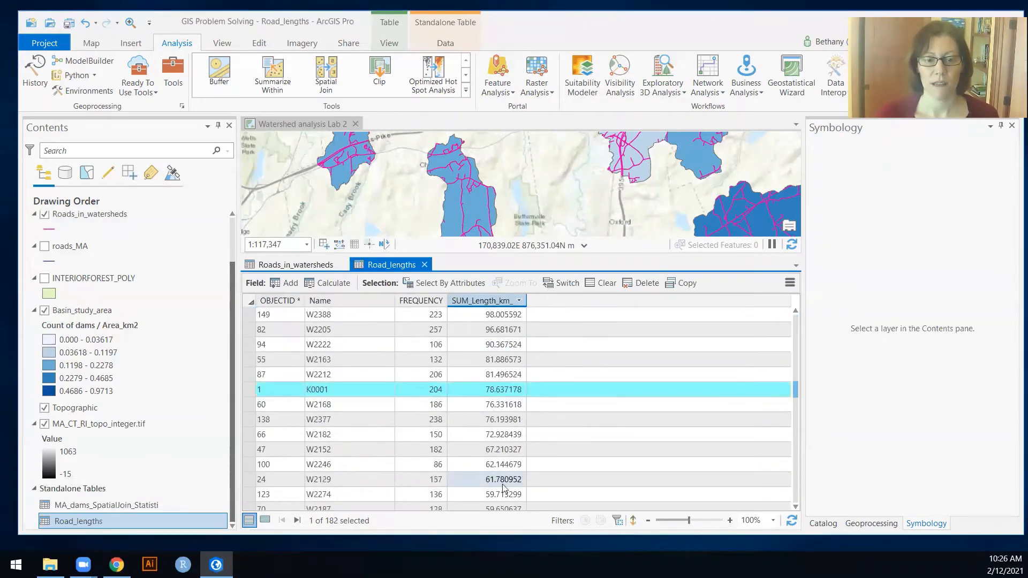
{"action": "left_click", "coordinate": [603, 282]}
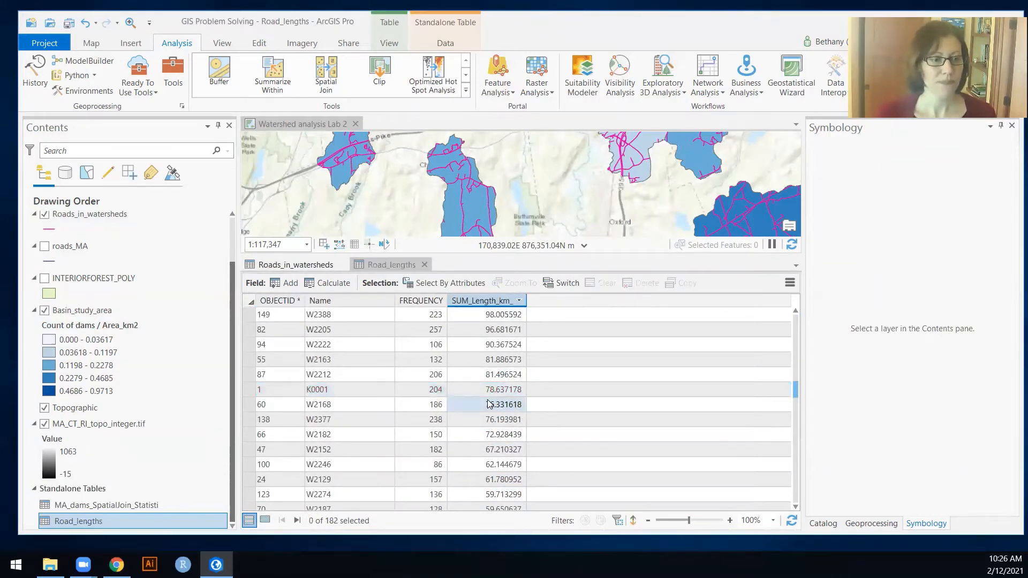
Join the Road_lengths table to Basin_study_area using Name as the join field in both, keeping all target features
{"action": "right_click", "coordinate": [86, 314]}
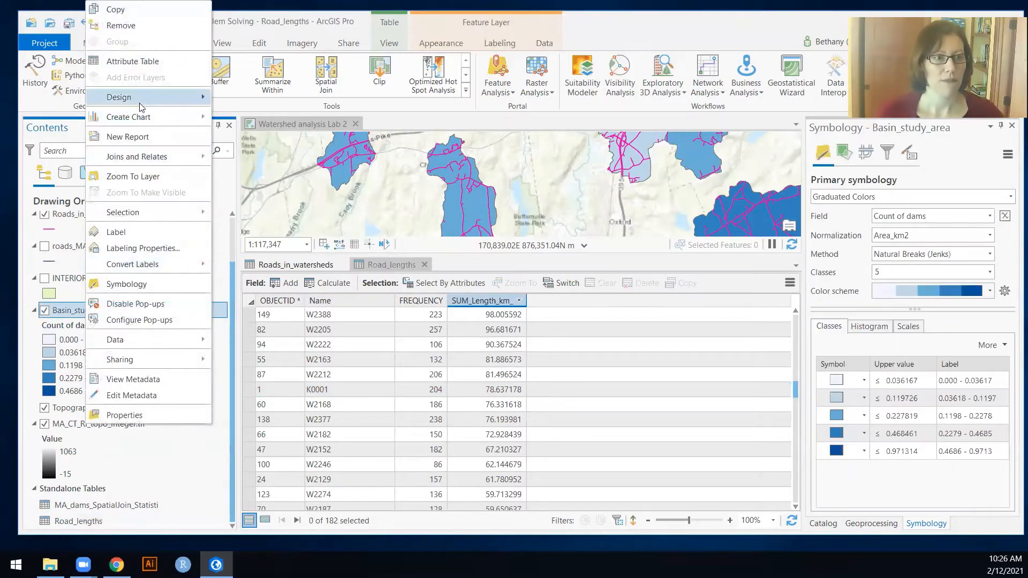
{"action": "mouse_move", "coordinate": [145, 157]}
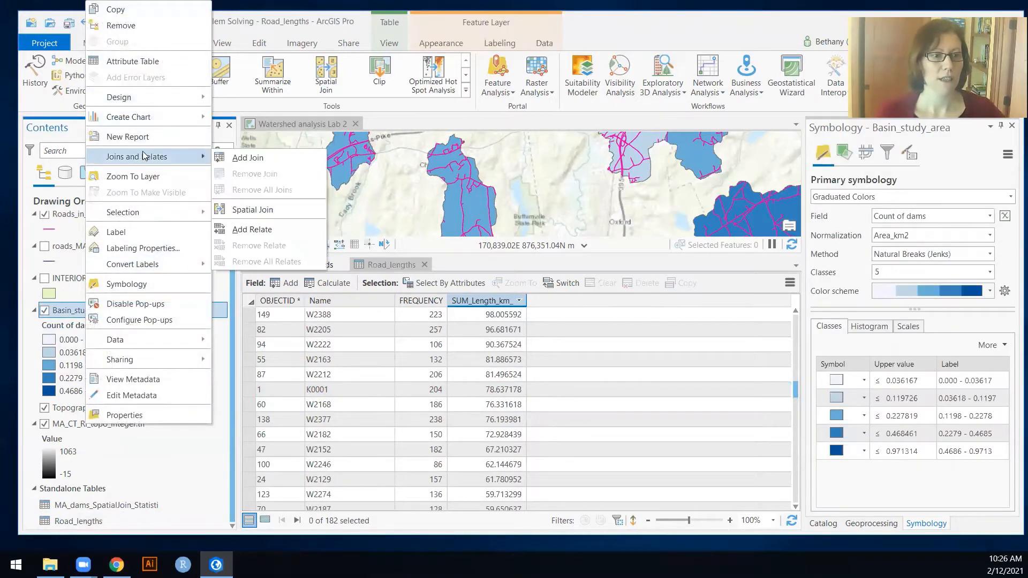
{"action": "left_click", "coordinate": [240, 159]}
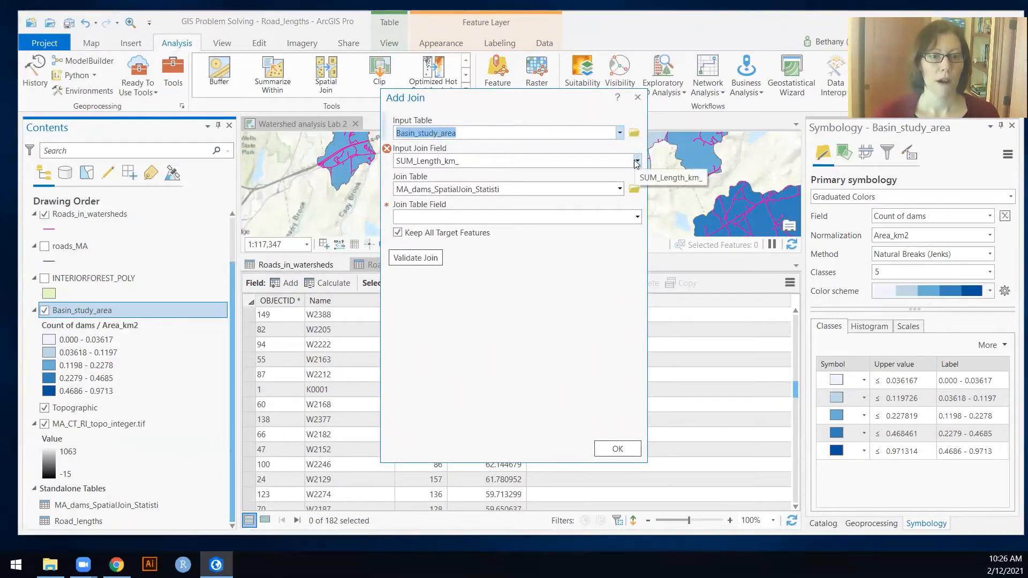
{"action": "left_click", "coordinate": [636, 162]}
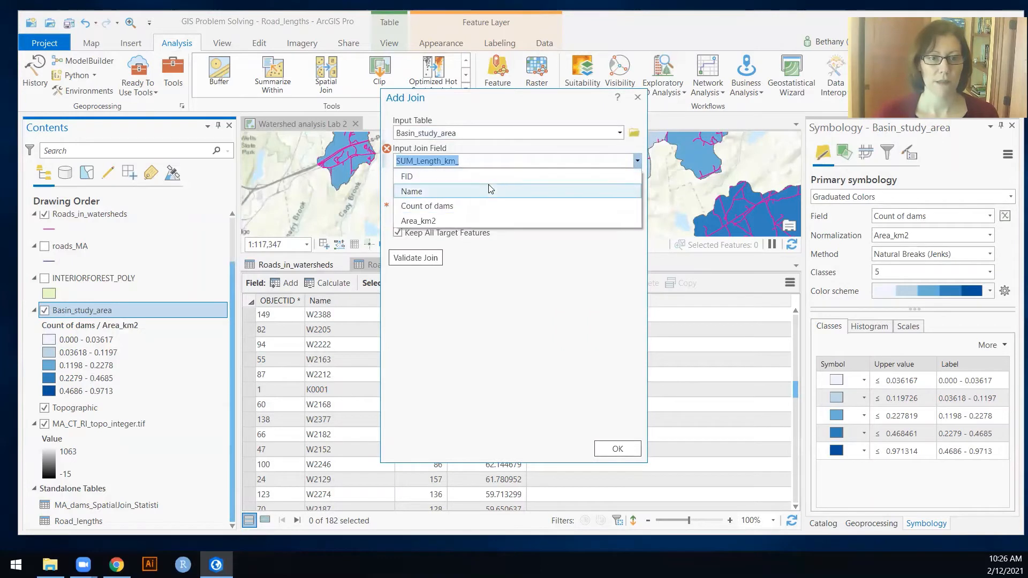
{"action": "left_click", "coordinate": [488, 190]}
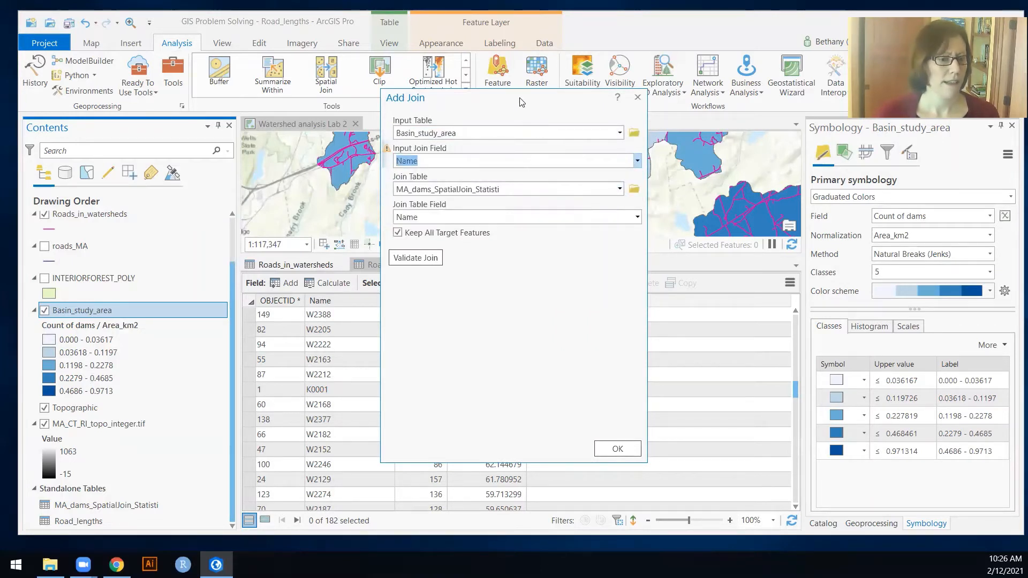
{"action": "left_click_drag", "start_coordinate": [522, 102], "coordinate": [627, 120]}
{"action": "left_click", "coordinate": [726, 209]}
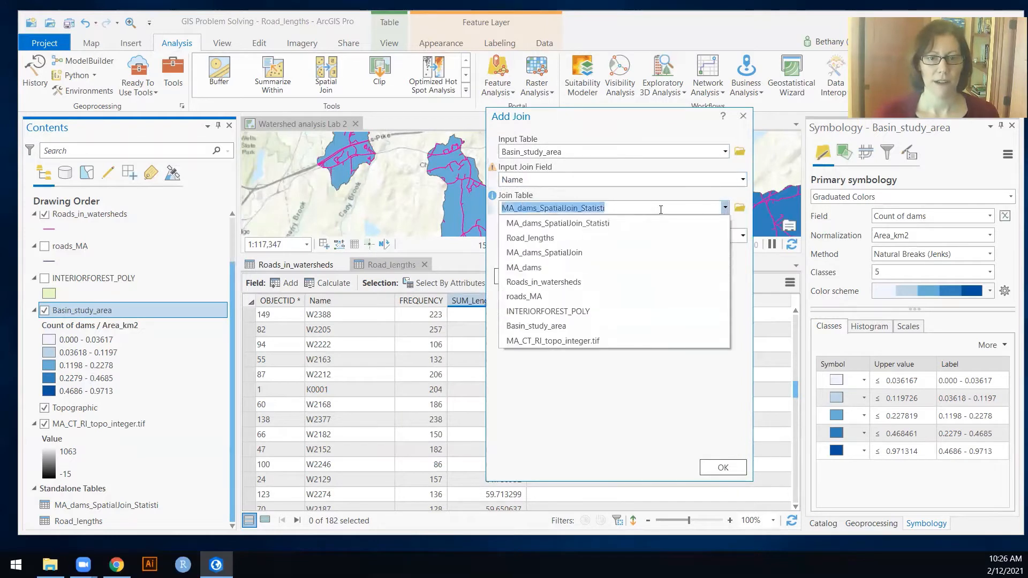
{"action": "key", "text": "Down"}
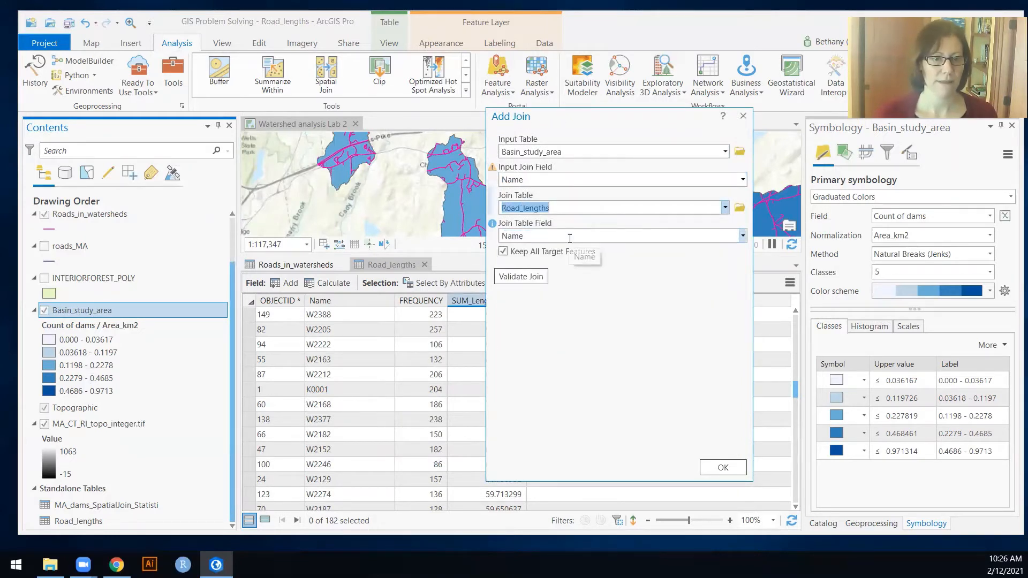
{"action": "left_click", "coordinate": [724, 468]}
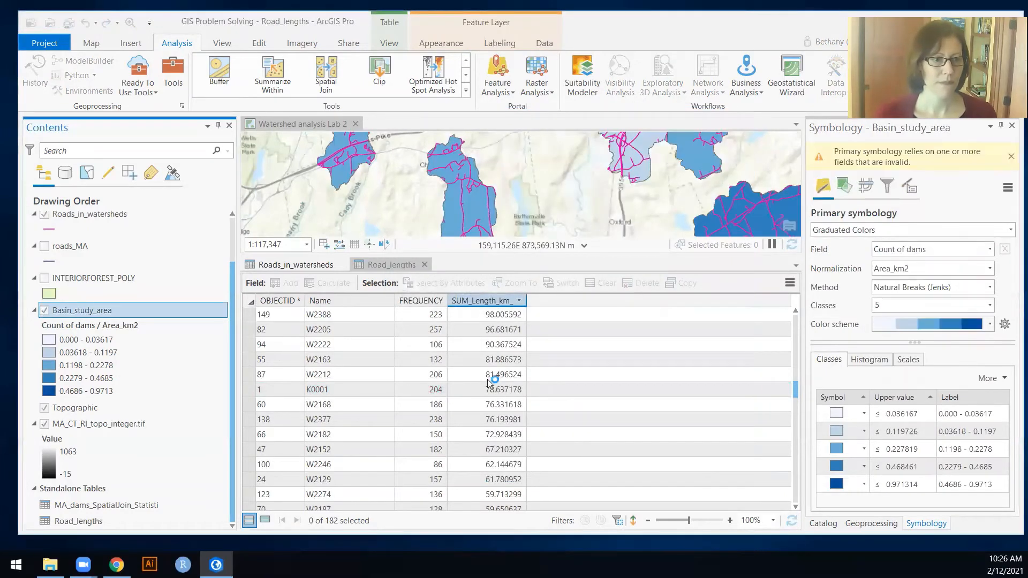
Open the Basin_study_area attribute table to check the joined road-length fields
{"action": "right_click", "coordinate": [81, 314]}
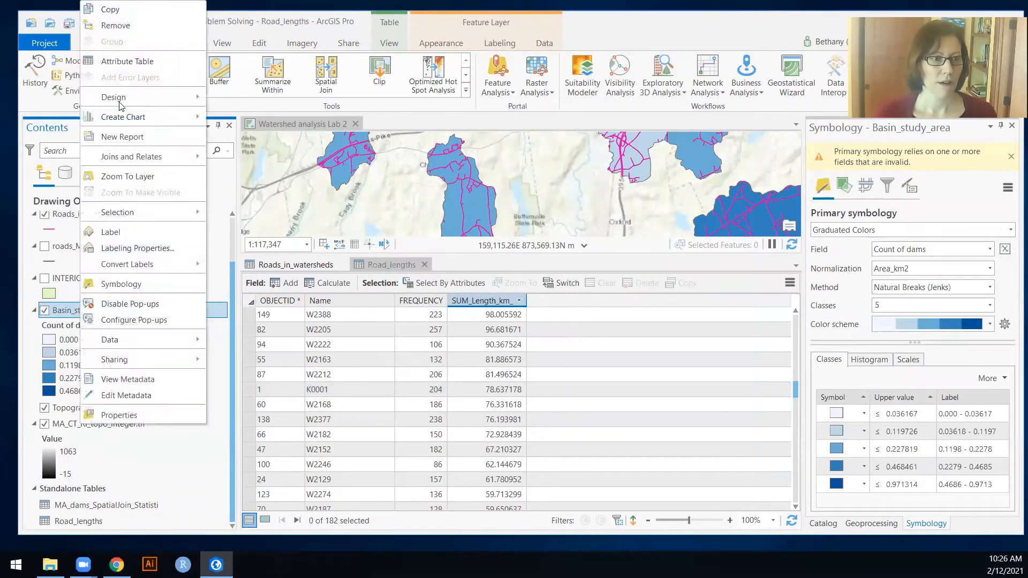
{"action": "left_click", "coordinate": [125, 63]}
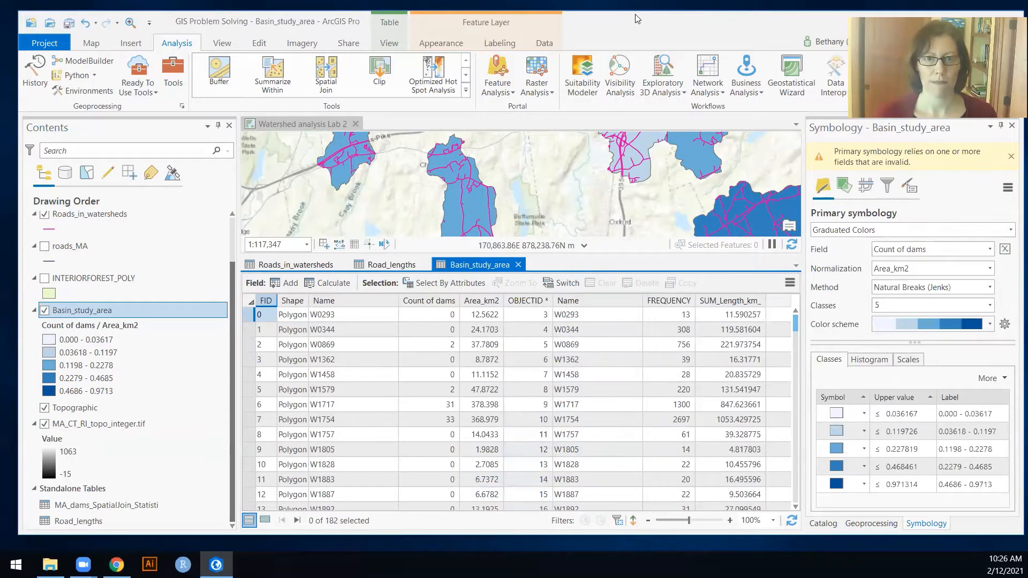
{"action": "left_click_drag", "start_coordinate": [637, 21], "coordinate": [637, 15]}
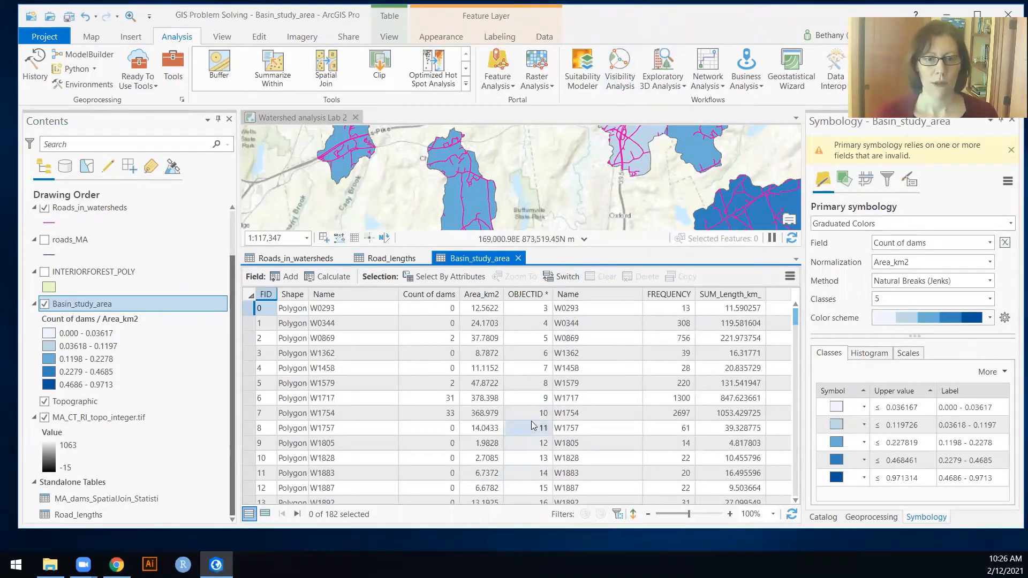
Add a new field named Rd_lng_km to the Basin_study_area attribute table
{"action": "left_click", "coordinate": [577, 401]}
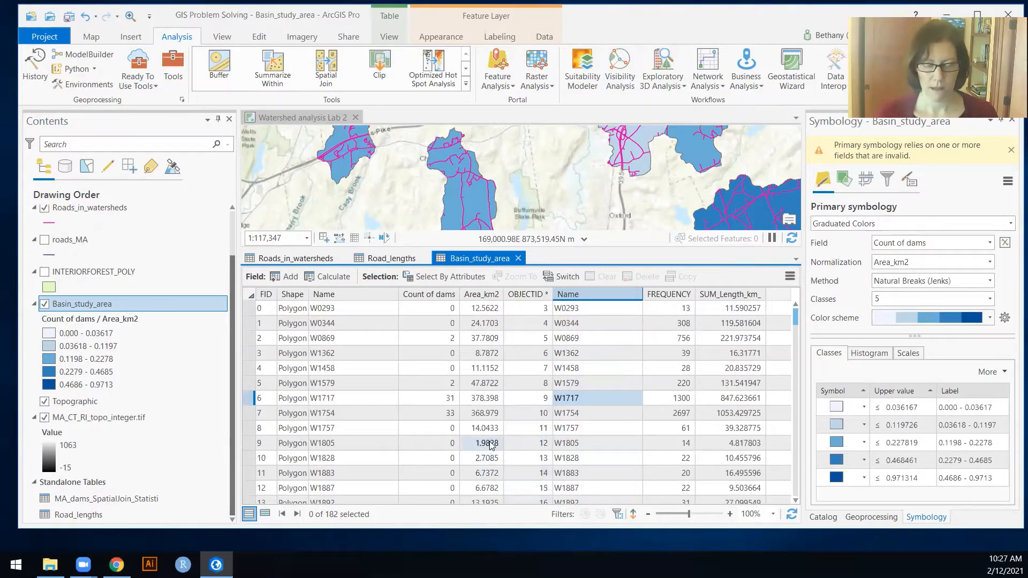
{"action": "key", "text": "Right"}
{"action": "key", "text": "Right"}
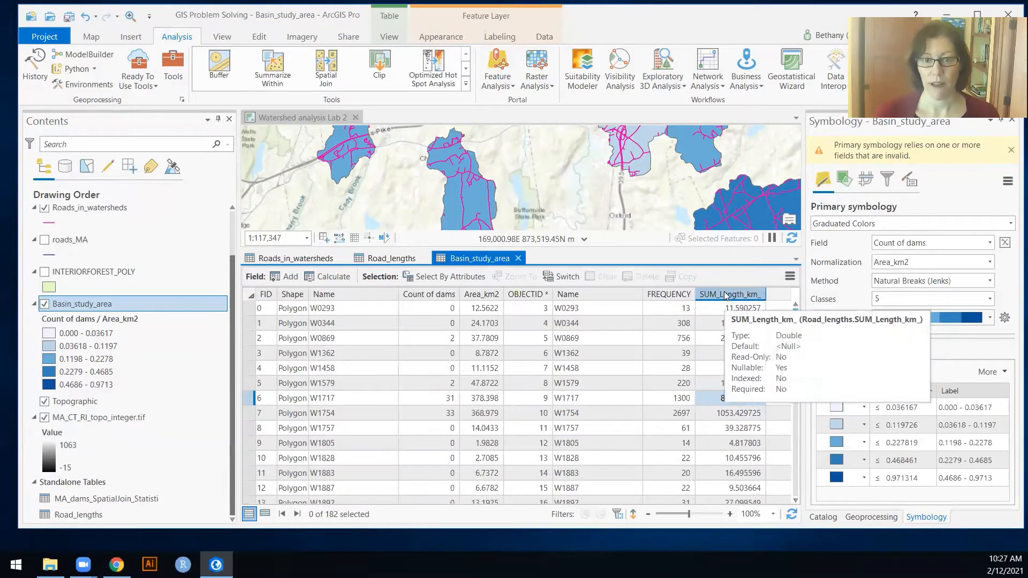
{"action": "left_click", "coordinate": [289, 276]}
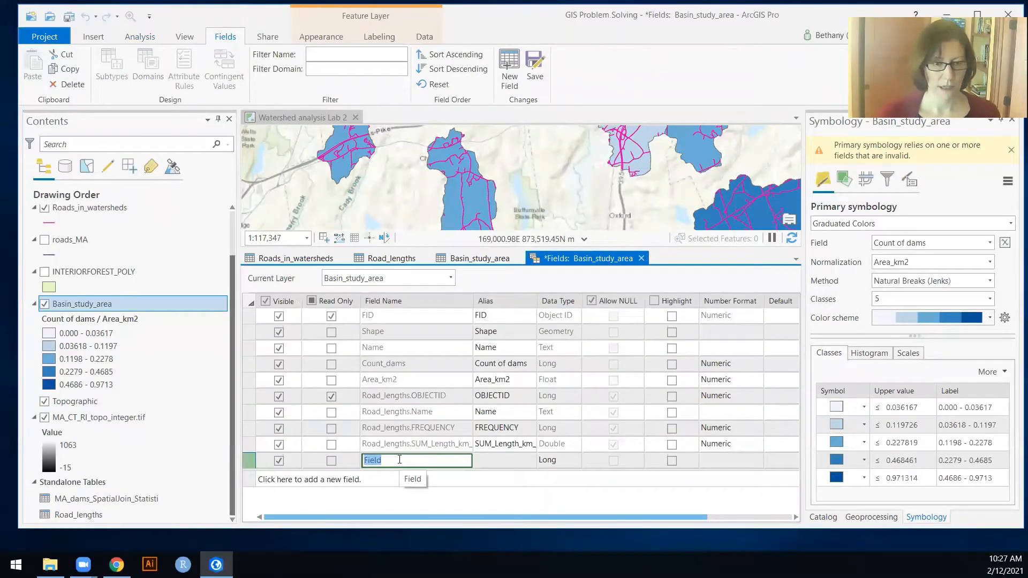
{"action": "type", "text": "Road_leng"}
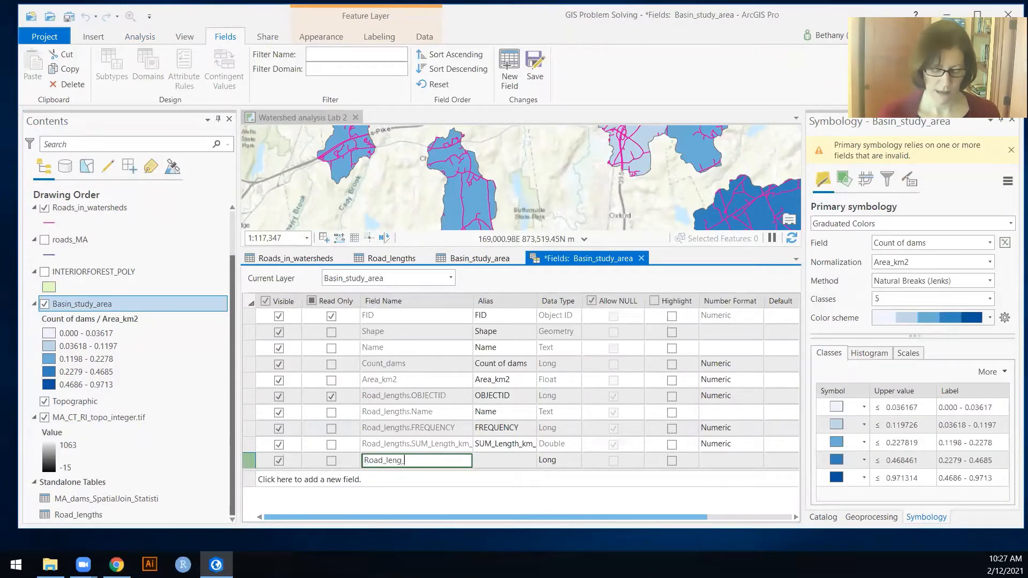
{"action": "type", "text": "_km"}
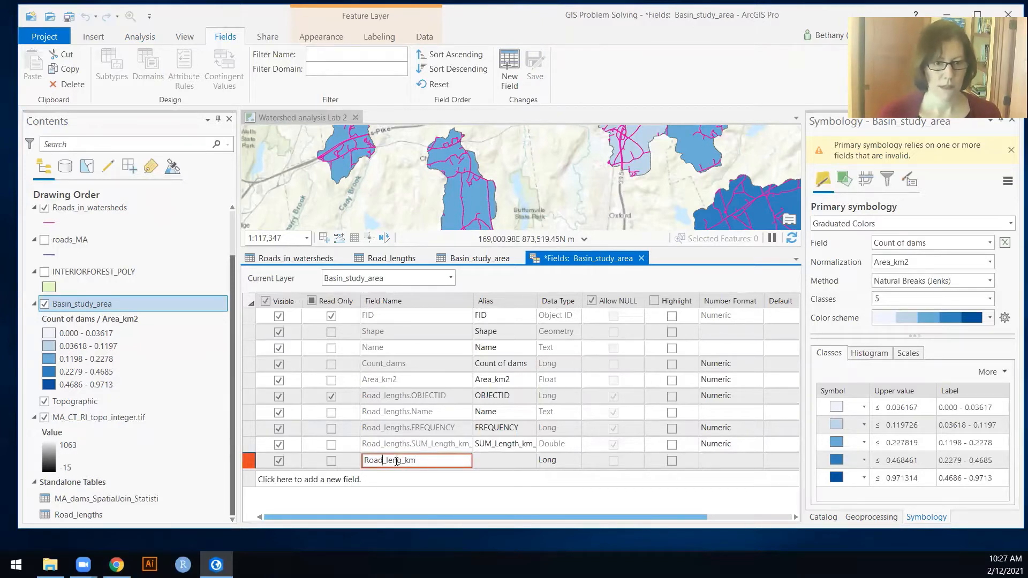
{"action": "key", "text": "BackSpace"}
{"action": "key", "text": "BackSpace"}
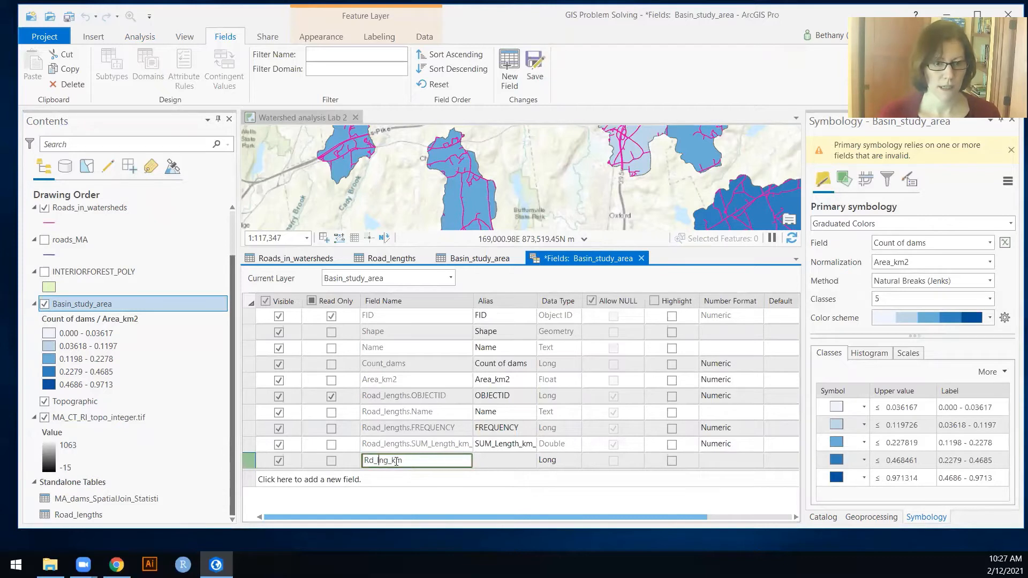
{"action": "key", "text": "Delete"}
{"action": "type", "text": "n"}
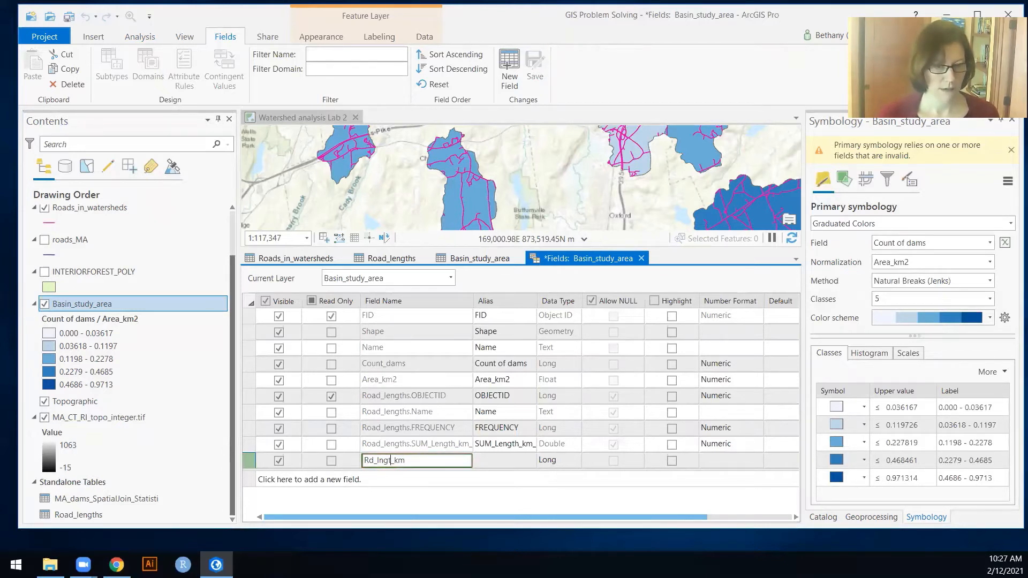
{"action": "key", "text": "BackSpace"}
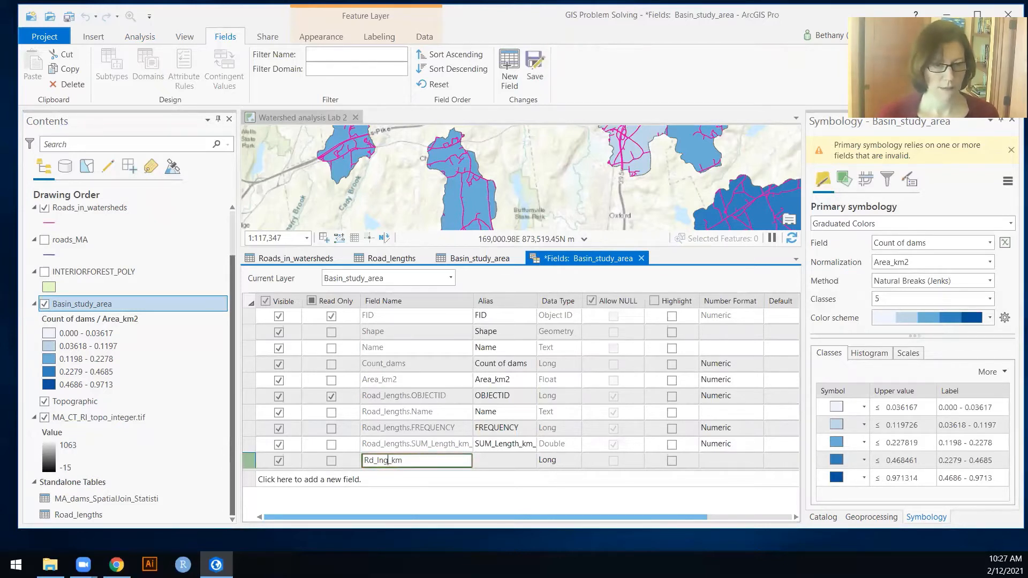
Give the Rd_lng_km field the alias Road length km and the data type Float, saving the changes and closing the fields view
{"action": "left_click", "coordinate": [502, 462]}
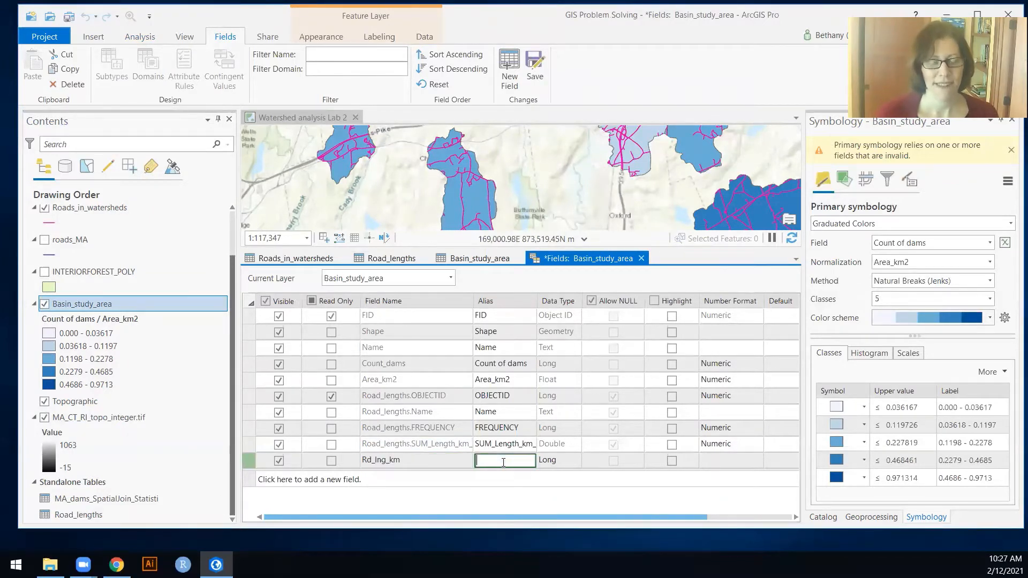
{"action": "type", "text": "Road lengt"}
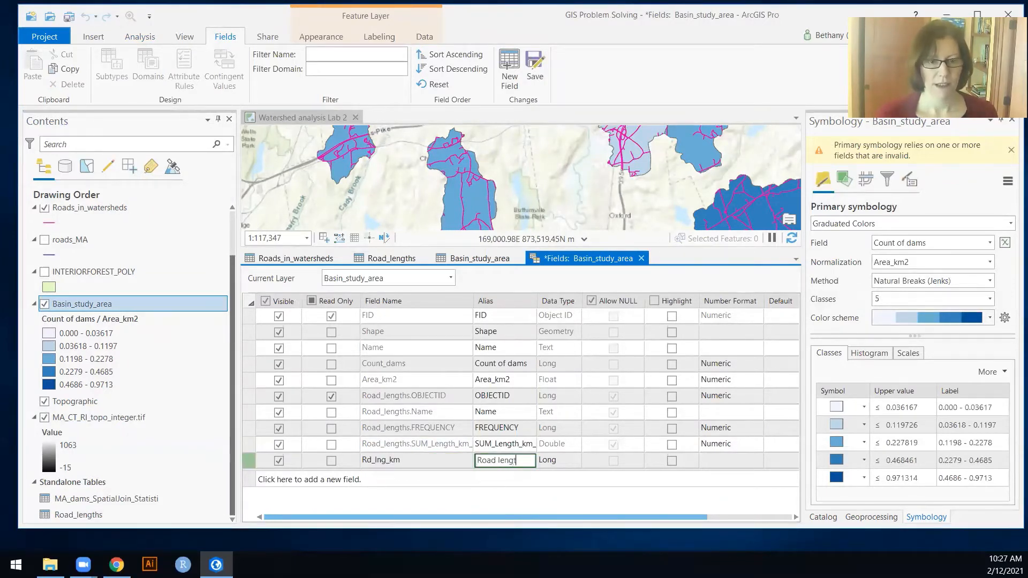
{"action": "type", "text": "h km"}
{"action": "left_click", "coordinate": [560, 459]}
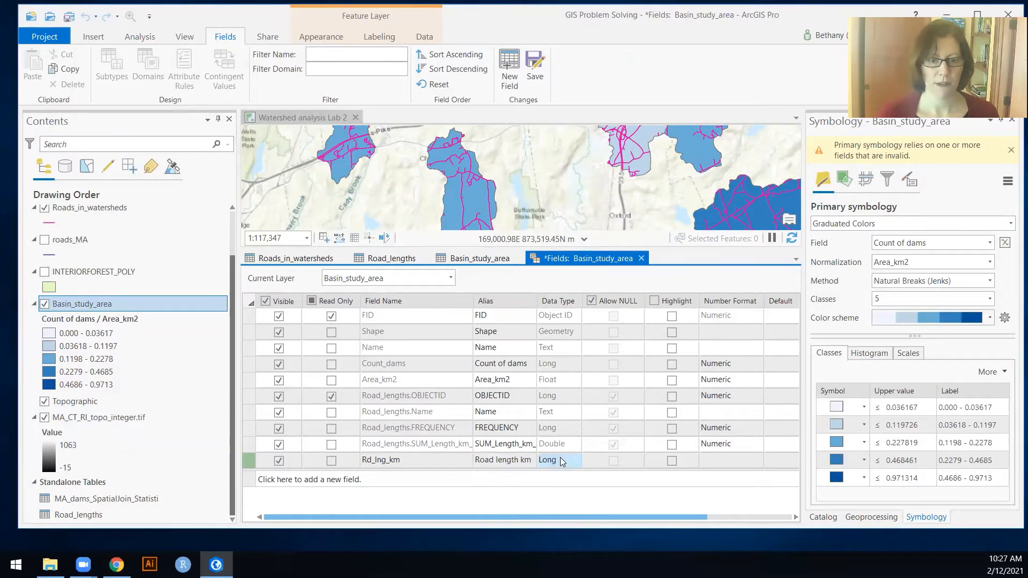
{"action": "left_click", "coordinate": [560, 459]}
{"action": "left_click", "coordinate": [552, 503]}
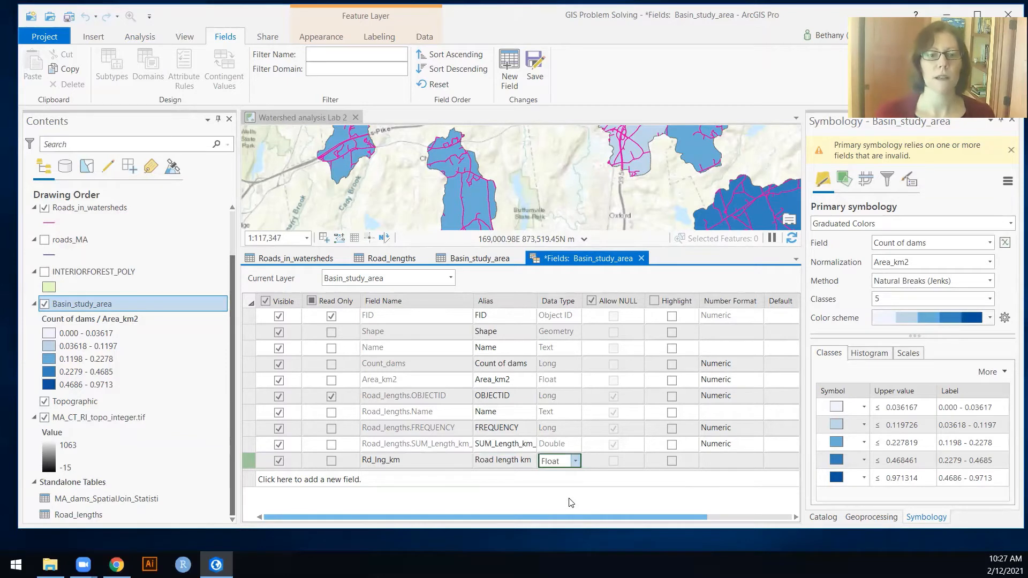
{"action": "left_click", "coordinate": [640, 258]}
{"action": "left_click", "coordinate": [510, 299]}
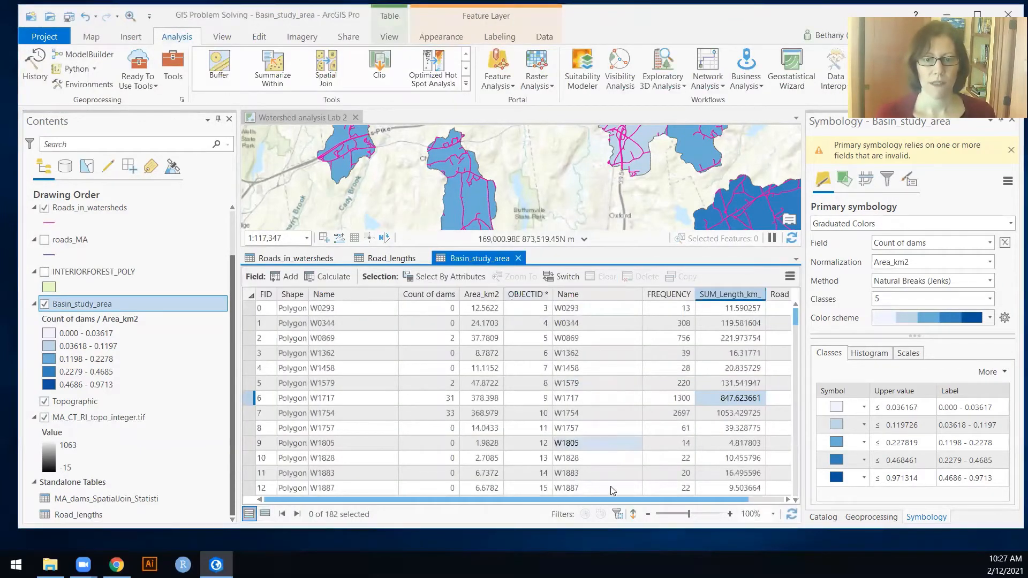
Calculate the Road length km field in Basin_study_area from the joined SUM_Length_km_ field
{"action": "scroll", "coordinate": [677, 493], "scroll_direction": "right", "scroll_amount": 1}
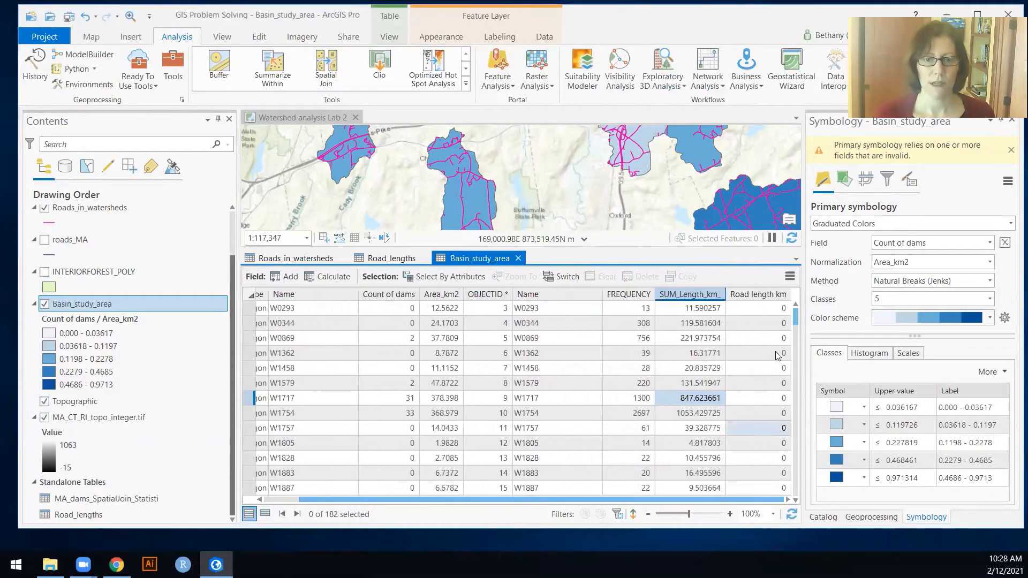
{"action": "right_click", "coordinate": [767, 295]}
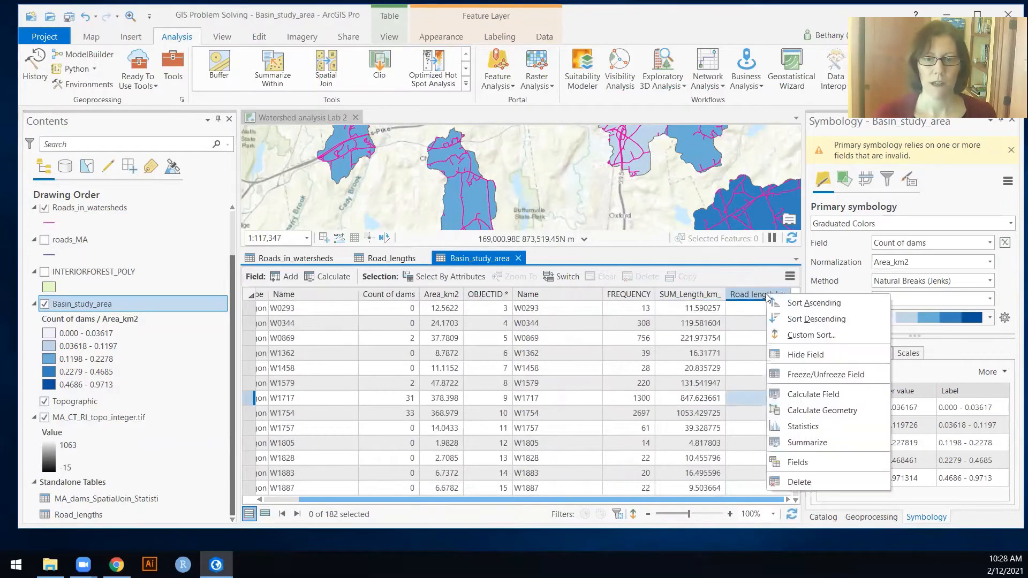
{"action": "left_click", "coordinate": [787, 394]}
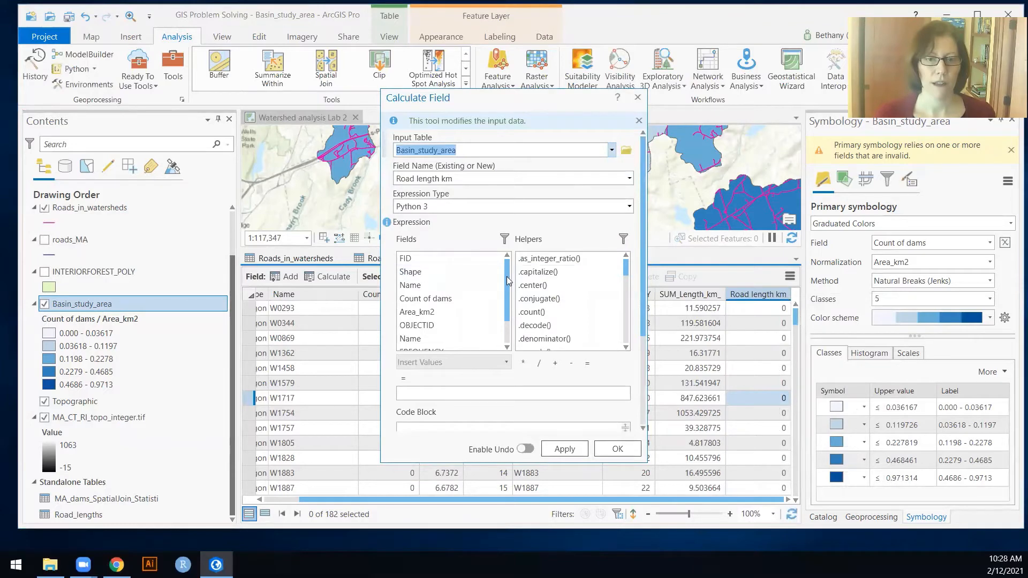
{"action": "scroll", "coordinate": [506, 276], "scroll_direction": "down", "scroll_amount": 1}
{"action": "double_click", "coordinate": [448, 336]}
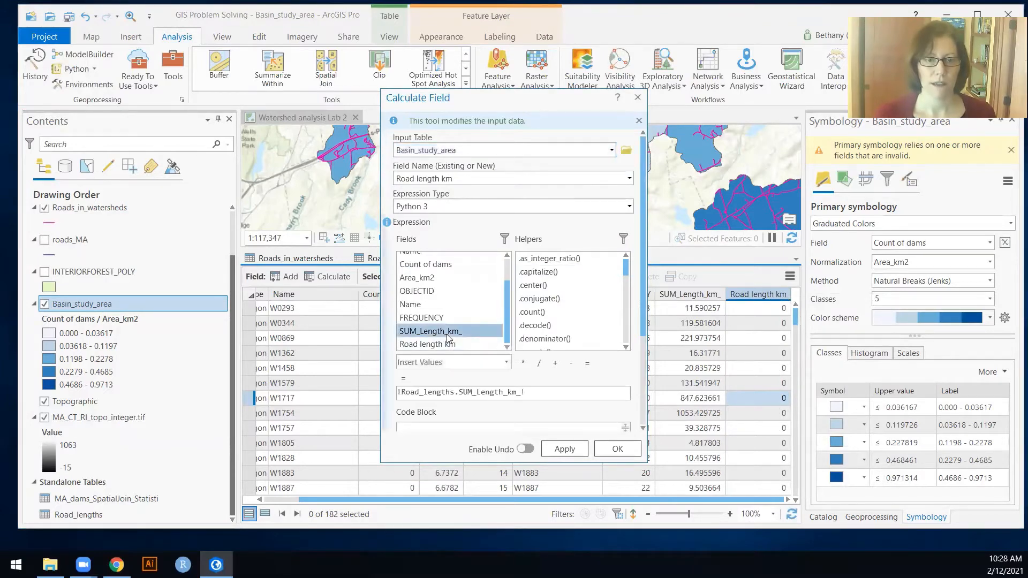
{"action": "left_click", "coordinate": [621, 448]}
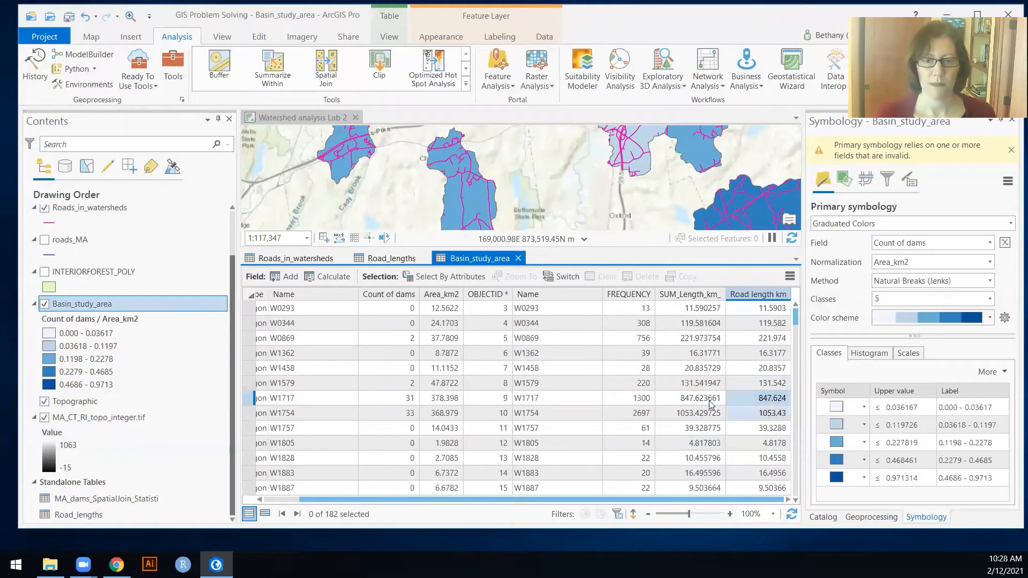
Remove all joins from the Basin_study_area layer and confirm the removal
{"action": "right_click", "coordinate": [94, 306]}
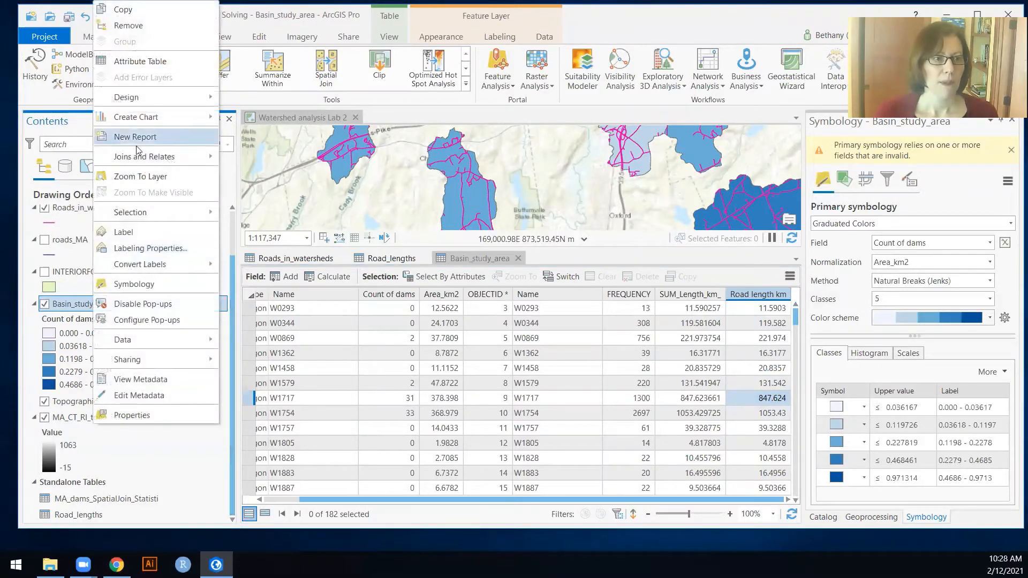
{"action": "mouse_move", "coordinate": [148, 158]}
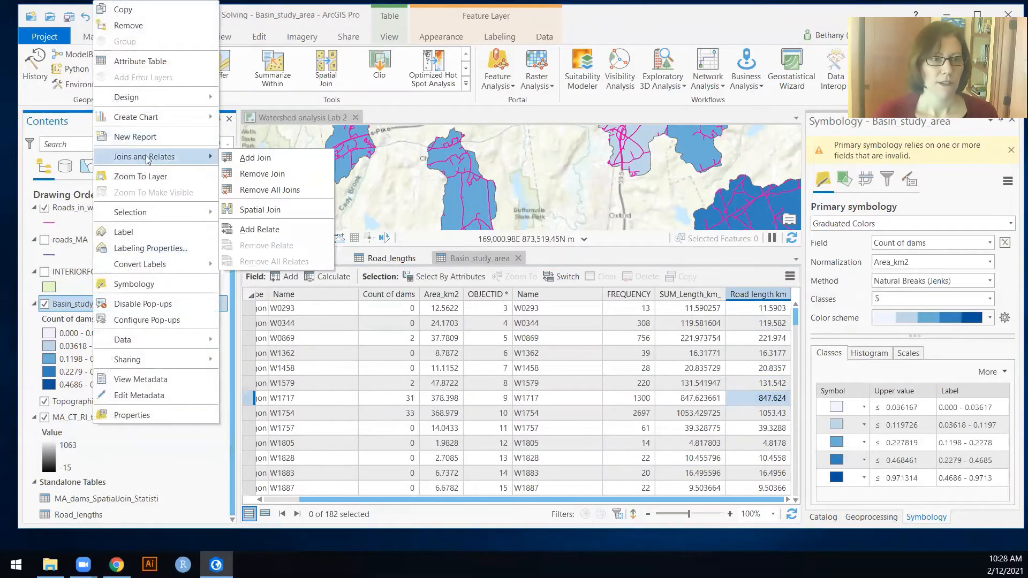
{"action": "left_click", "coordinate": [269, 189]}
{"action": "left_click", "coordinate": [565, 301]}
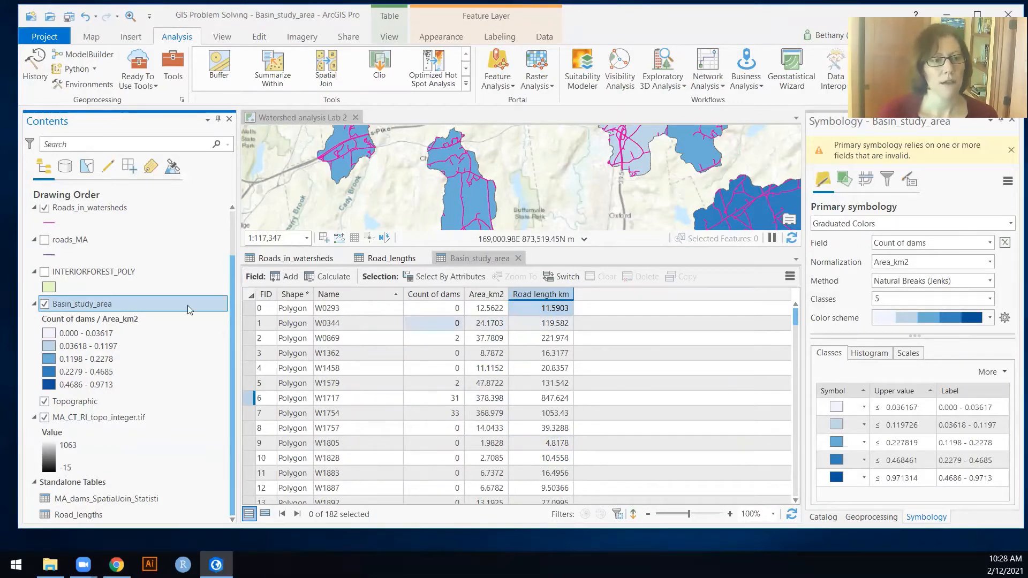
Hide the Roads_in_watersheds layer and symbolize Basin_study_area by Road length km, keeping the Area_km2 normalization
{"action": "left_click", "coordinate": [44, 207]}
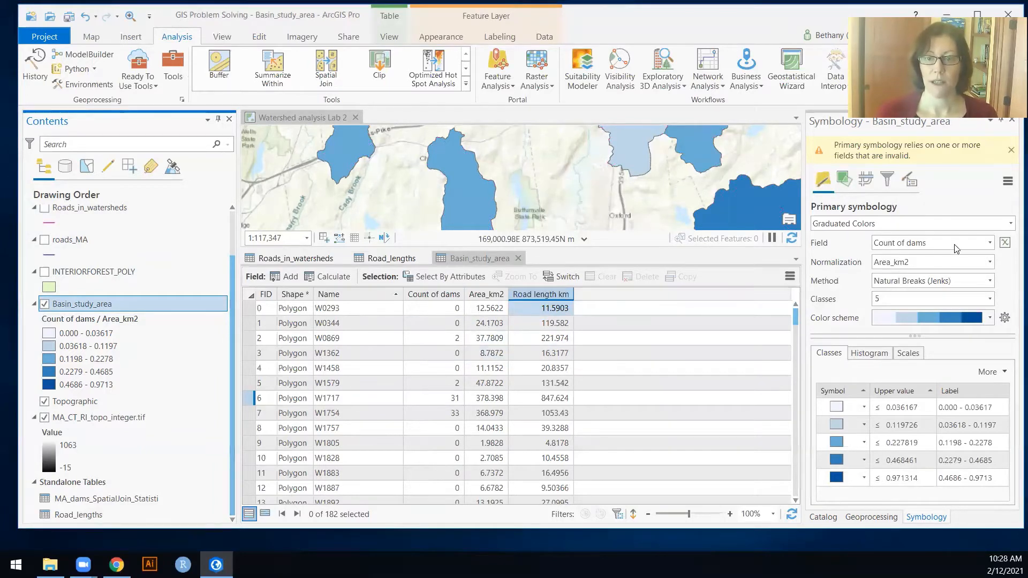
{"action": "left_click", "coordinate": [989, 243]}
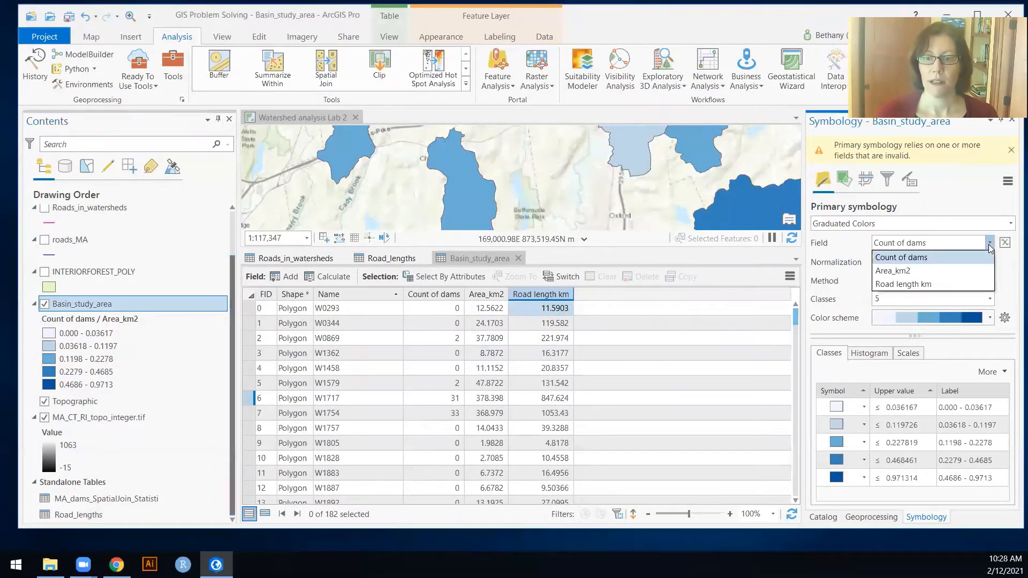
{"action": "left_click", "coordinate": [945, 284]}
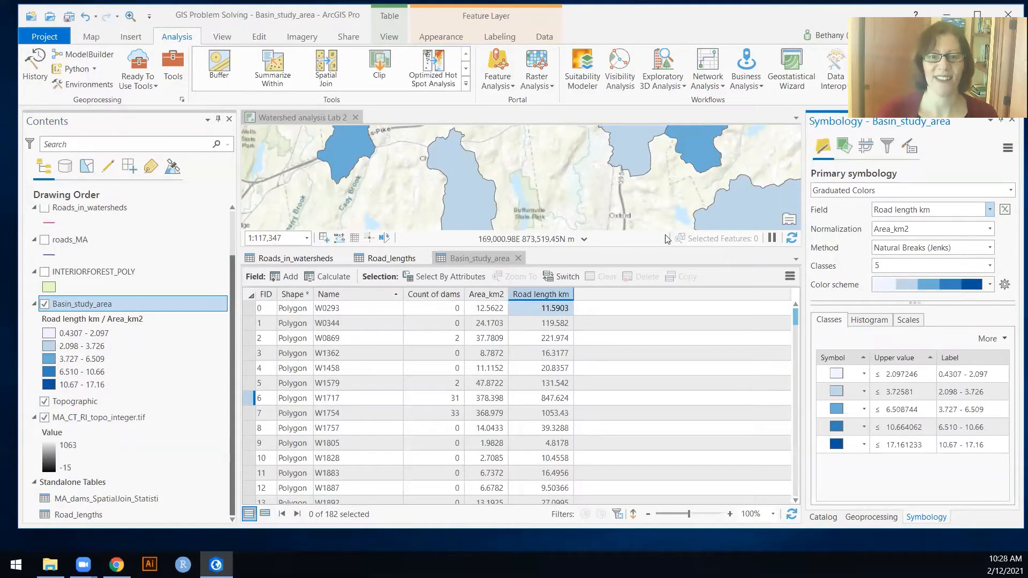
Close the three open attribute tables and show the road density of all study watersheds across Massachusetts on the map
{"action": "left_click", "coordinate": [522, 258]}
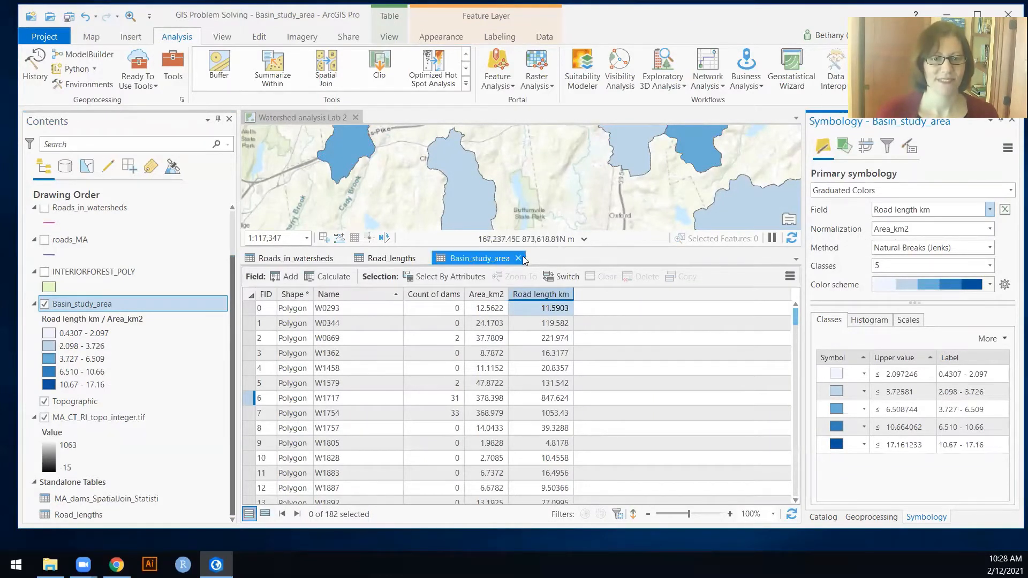
{"action": "left_click", "coordinate": [424, 259]}
{"action": "left_click", "coordinate": [341, 258]}
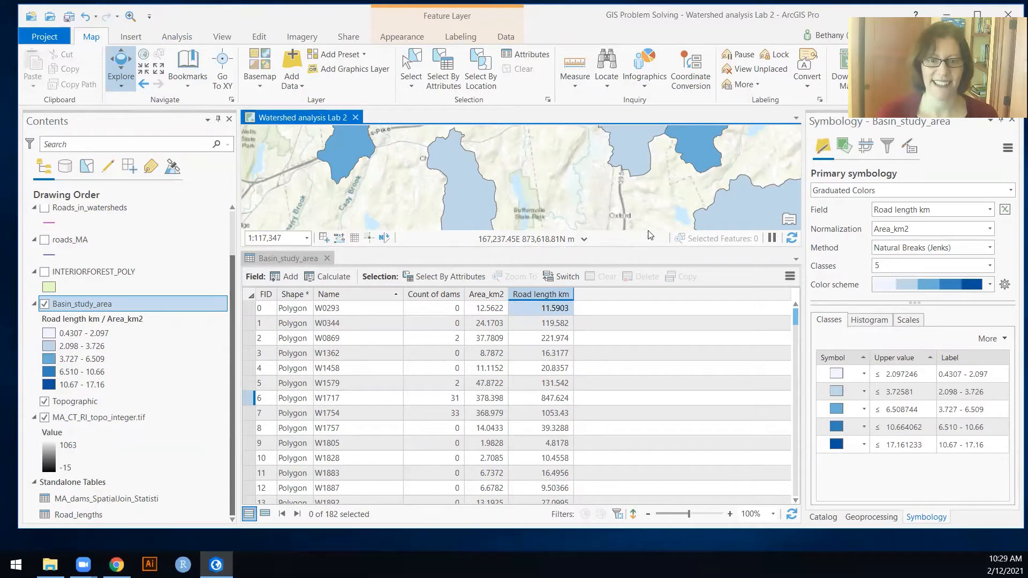
{"action": "left_click", "coordinate": [326, 258]}
{"action": "scroll", "coordinate": [554, 329], "scroll_direction": "down", "scroll_amount": 3}
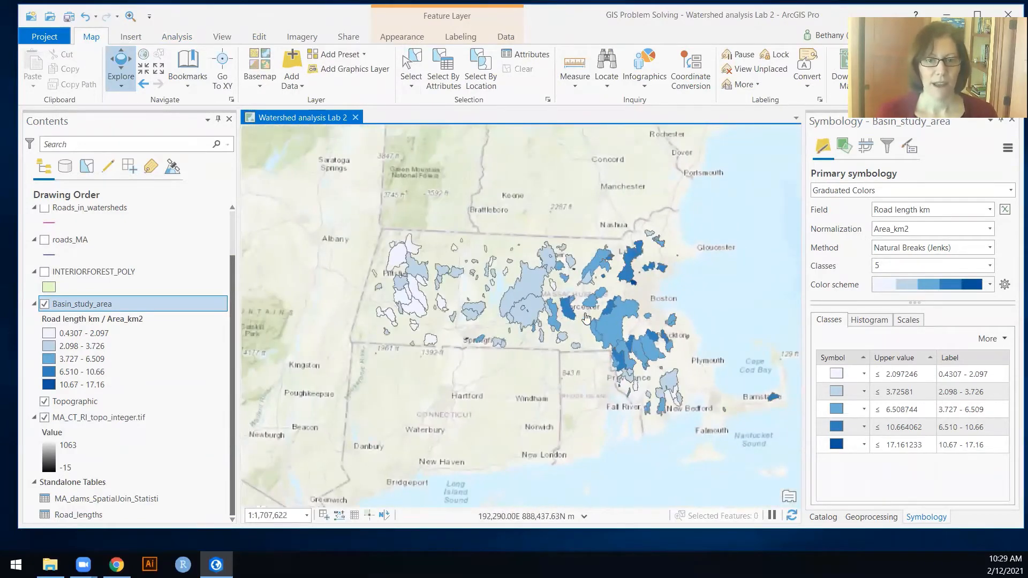
{"action": "scroll", "coordinate": [539, 305], "scroll_direction": "down", "scroll_amount": 2}
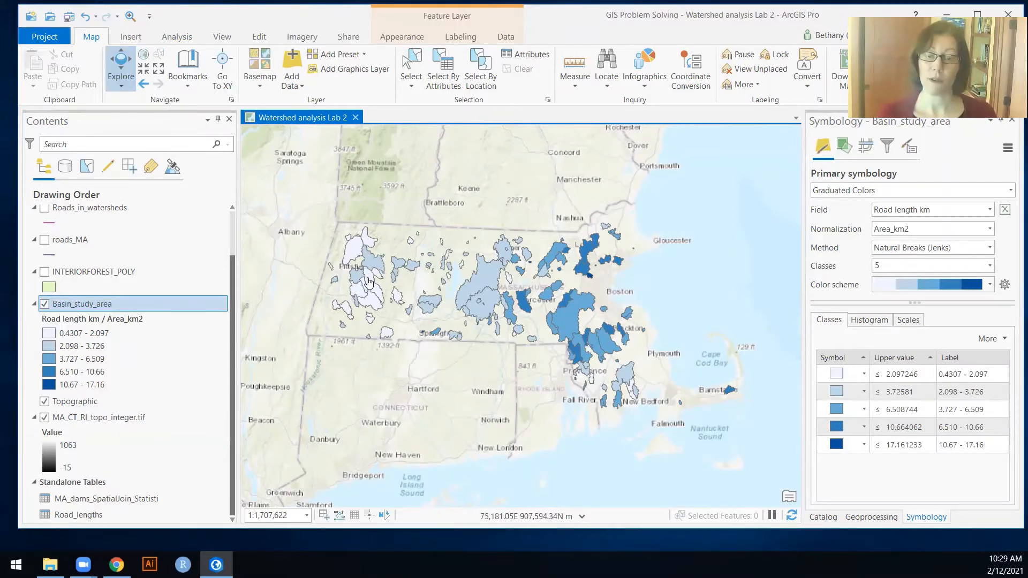
Try setting the normalization of the Basin_study_area road-length symbology to None
{"action": "left_click", "coordinate": [989, 230]}
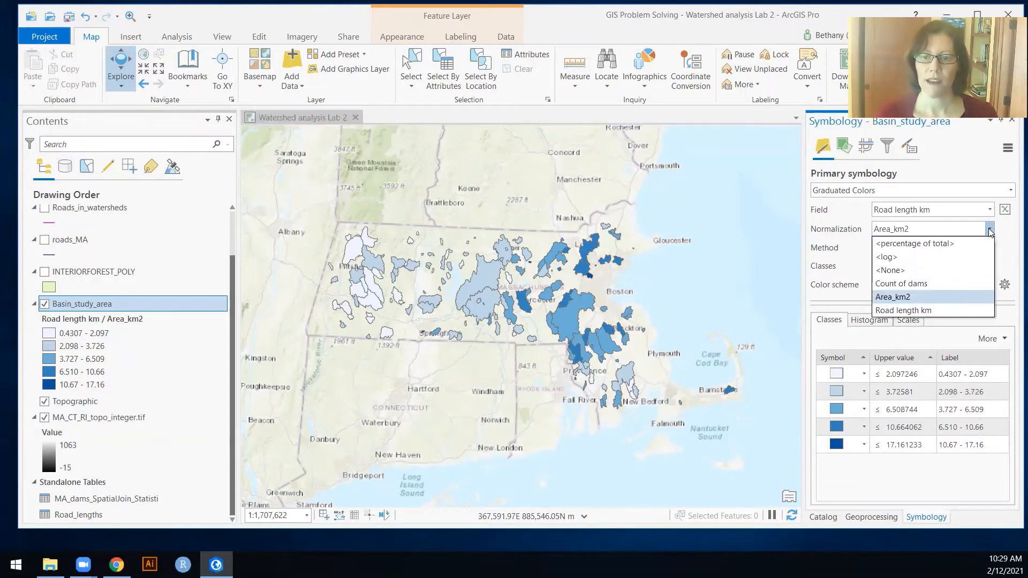
{"action": "left_click", "coordinate": [892, 270]}
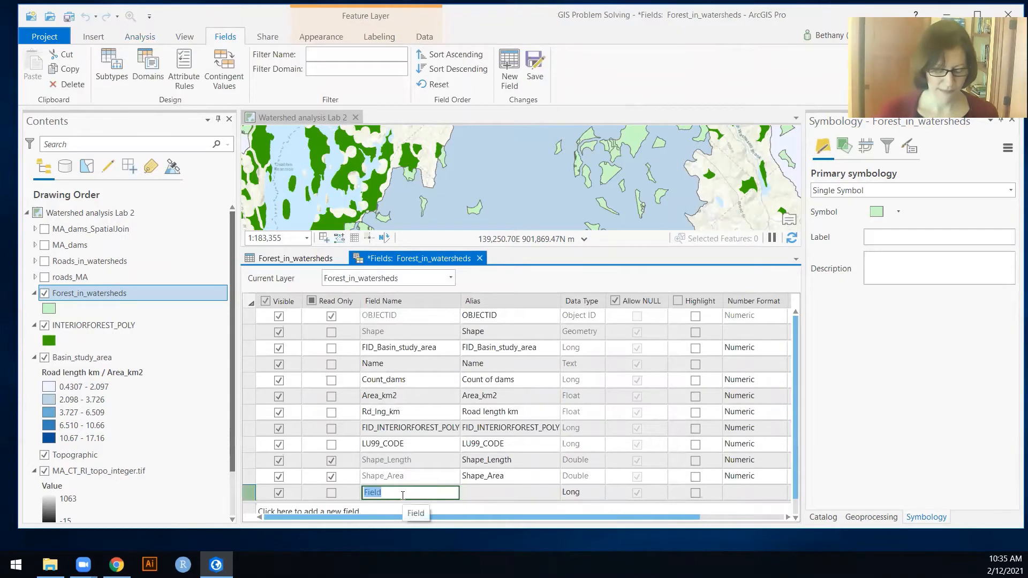
Define the new Forest_in_watersheds field with the name Forst_km2, alias Forest area km2 and data type Float
{"action": "type", "text": "F"}
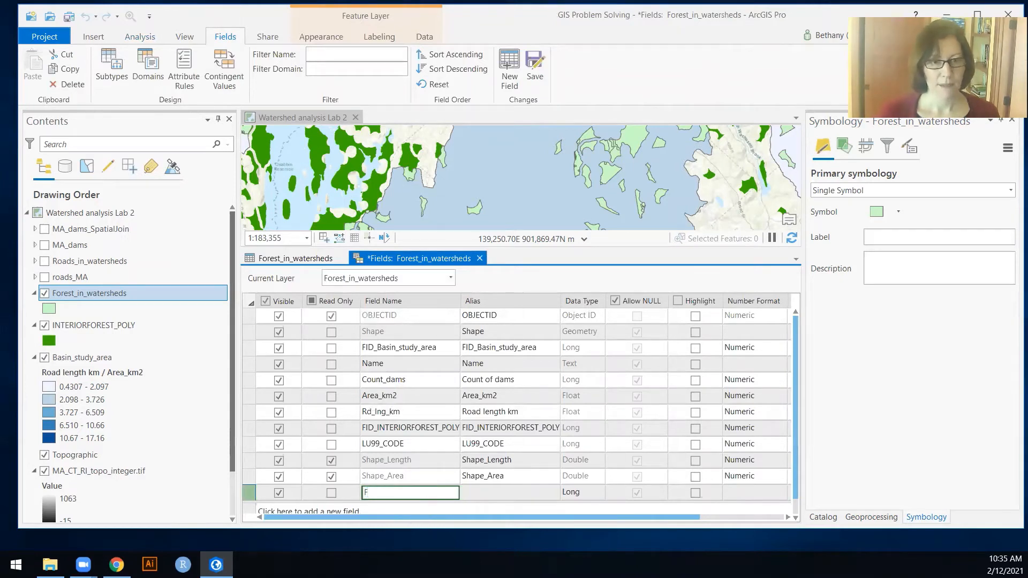
{"action": "type", "text": "o"}
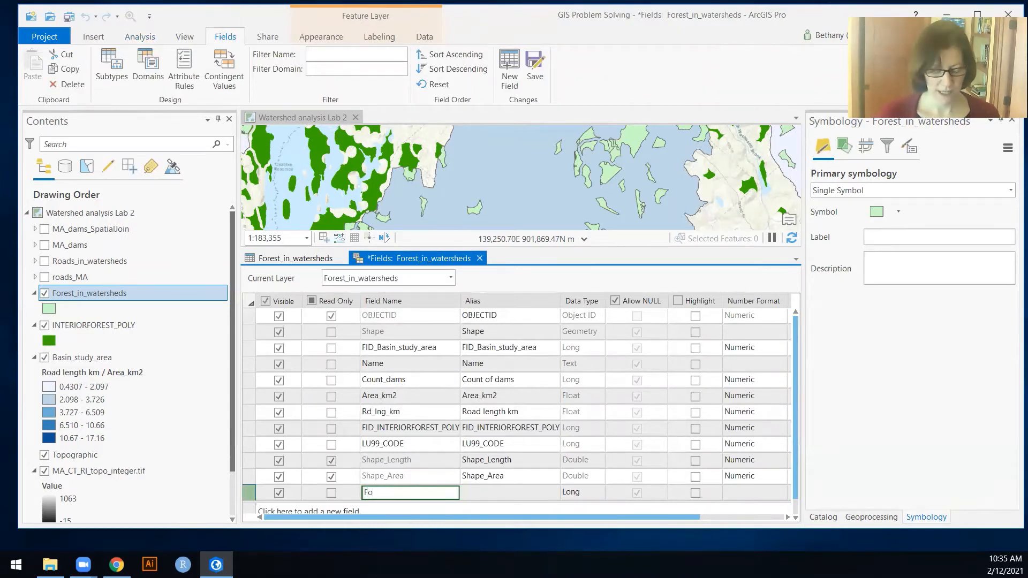
{"action": "type", "text": "rst_km2"}
{"action": "key", "text": "Tab"}
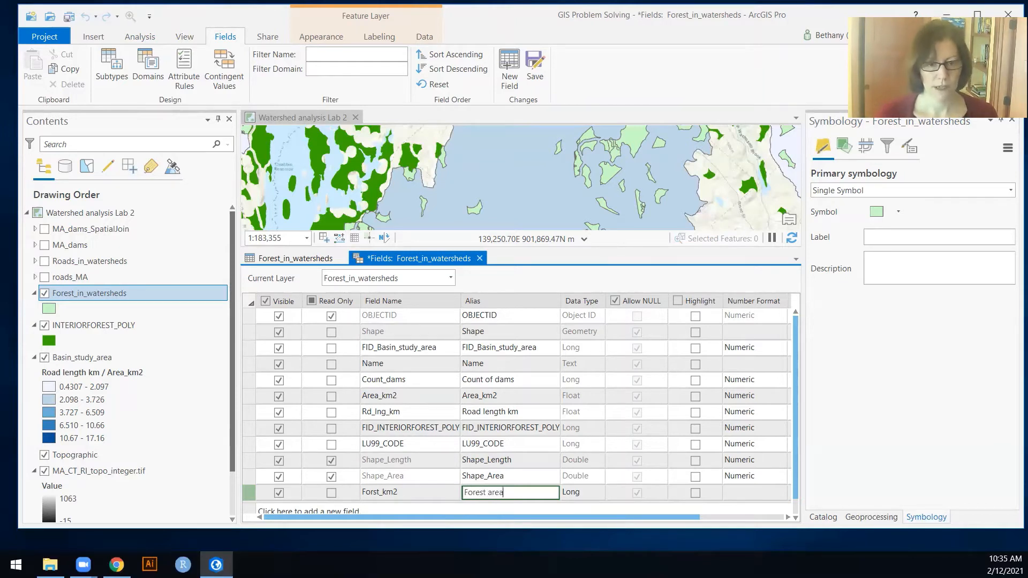
{"action": "left_click", "coordinate": [583, 491]}
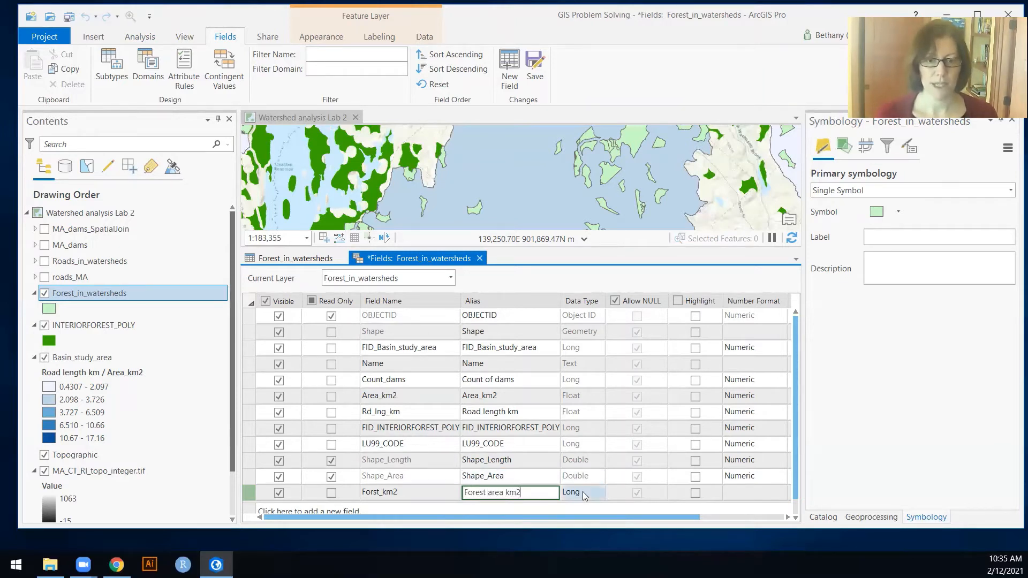
{"action": "left_click", "coordinate": [583, 492]}
{"action": "left_click", "coordinate": [587, 400]}
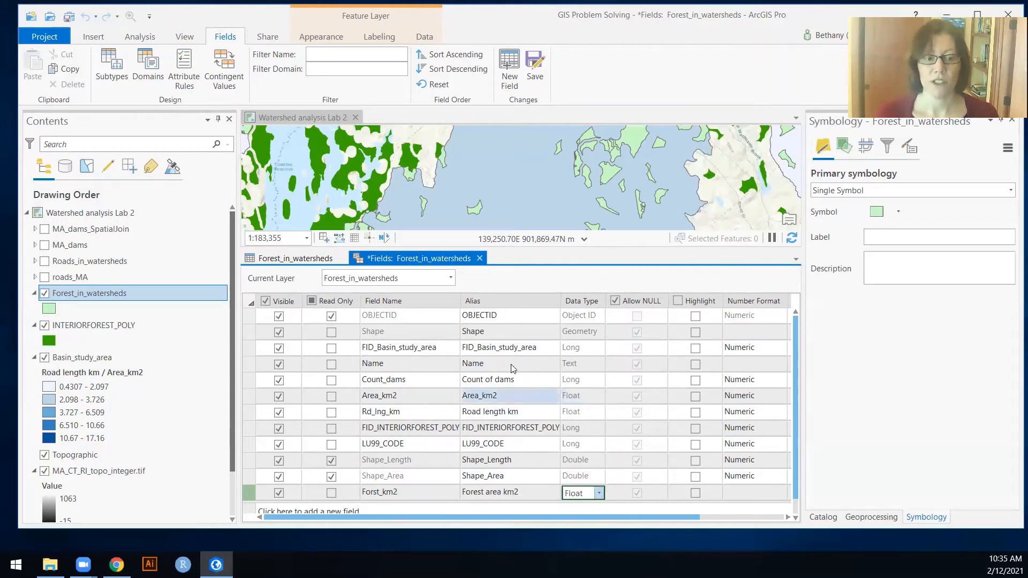
Save the new Forest_in_watersheds field and calculate Forest area km2 as each polygon's area in square kilometers
{"action": "left_click", "coordinate": [479, 258]}
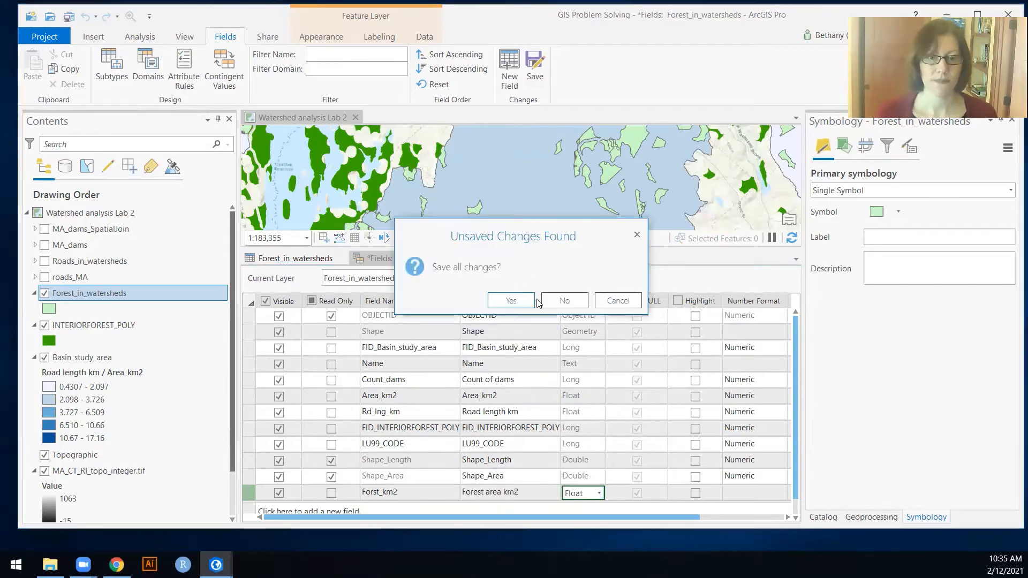
{"action": "left_click", "coordinate": [507, 299]}
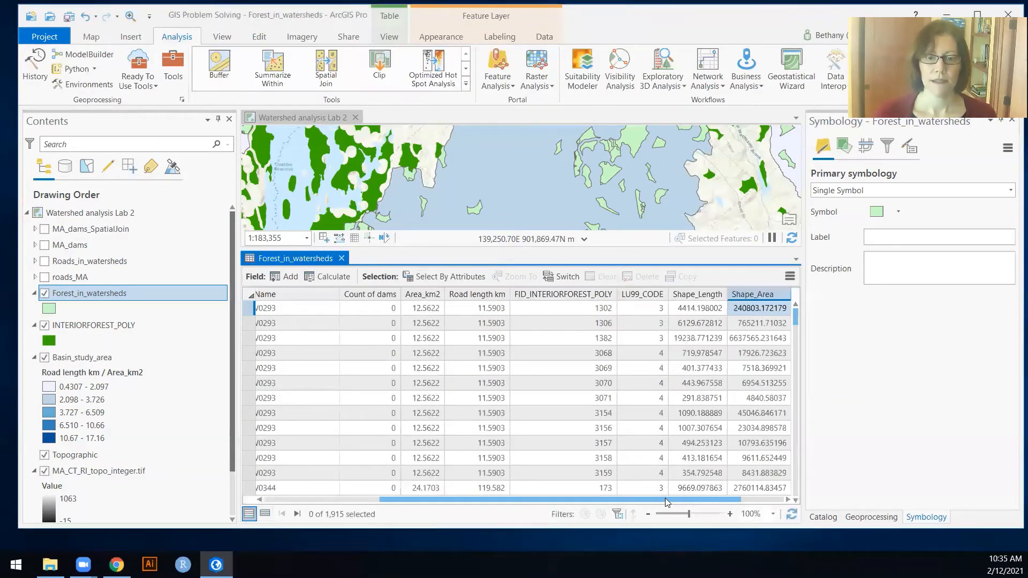
{"action": "left_click_drag", "start_coordinate": [666, 502], "coordinate": [710, 502]}
{"action": "right_click", "coordinate": [748, 293]}
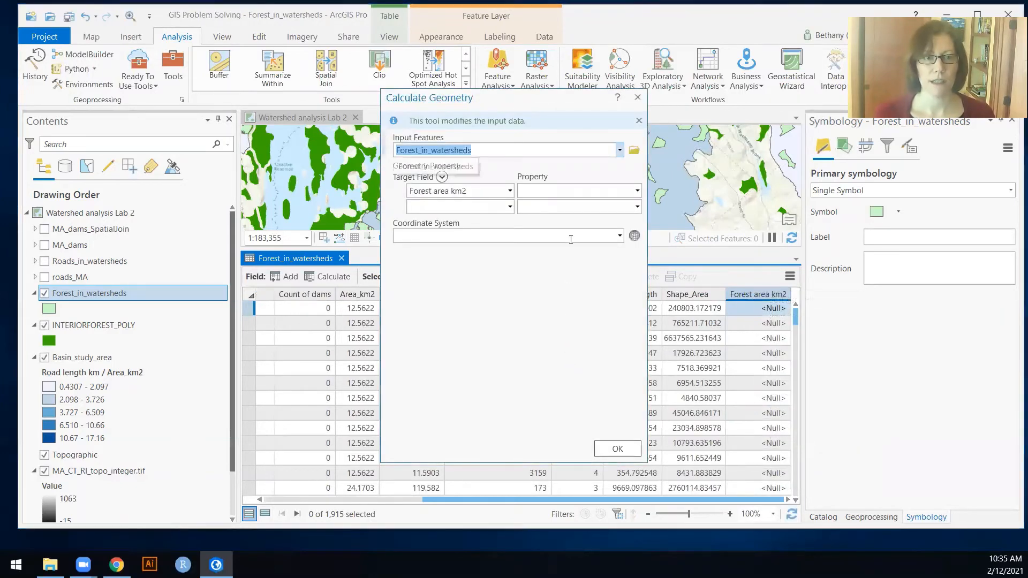
{"action": "left_click", "coordinate": [637, 191]}
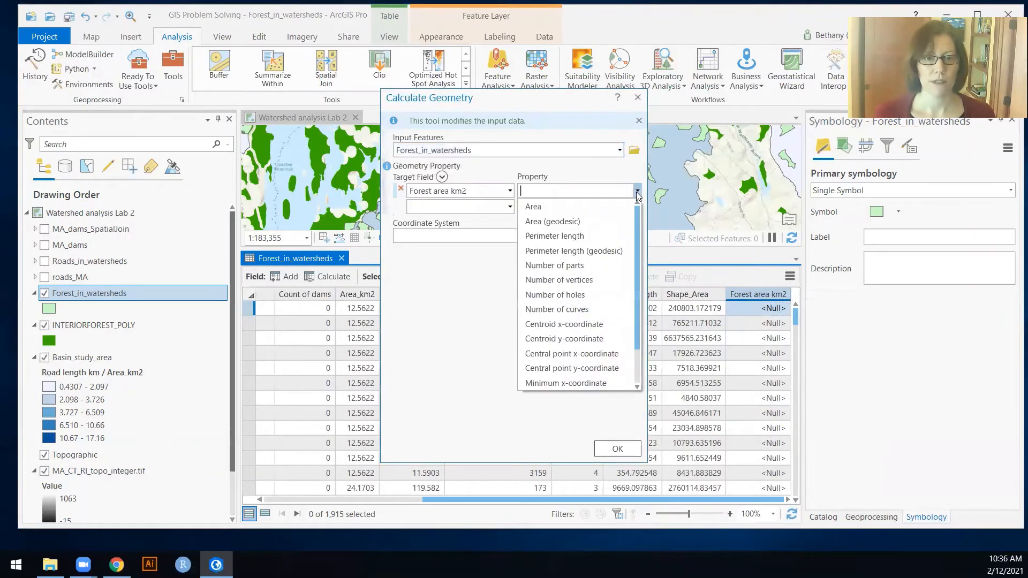
{"action": "left_click", "coordinate": [600, 207]}
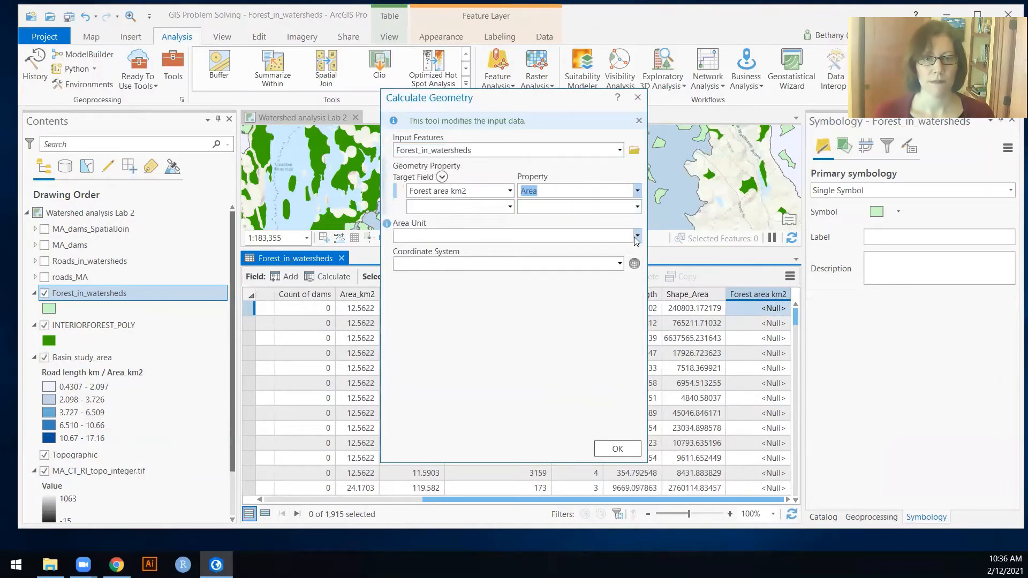
{"action": "left_click", "coordinate": [637, 236]}
{"action": "left_click", "coordinate": [486, 296]}
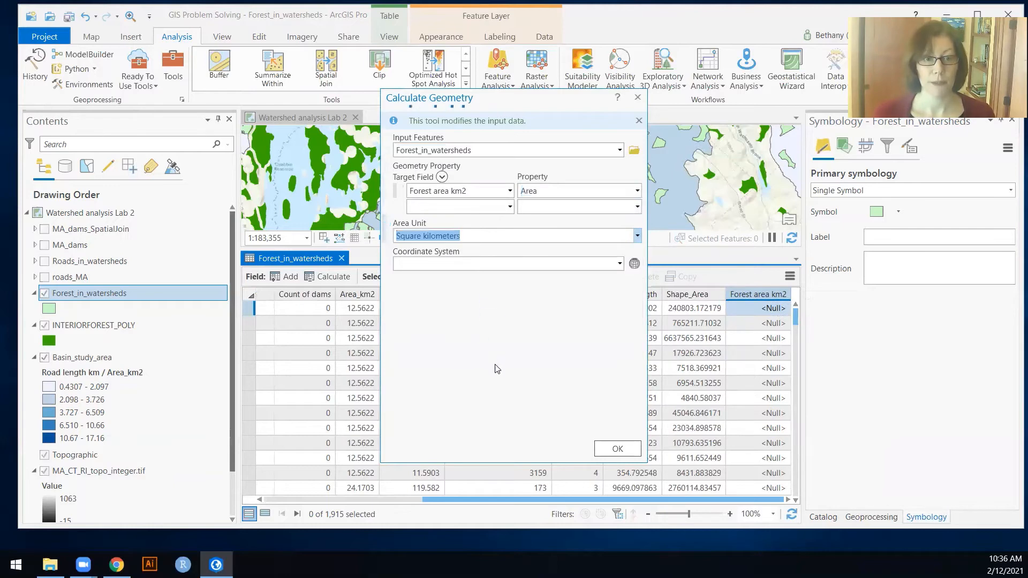
{"action": "left_click", "coordinate": [616, 449]}
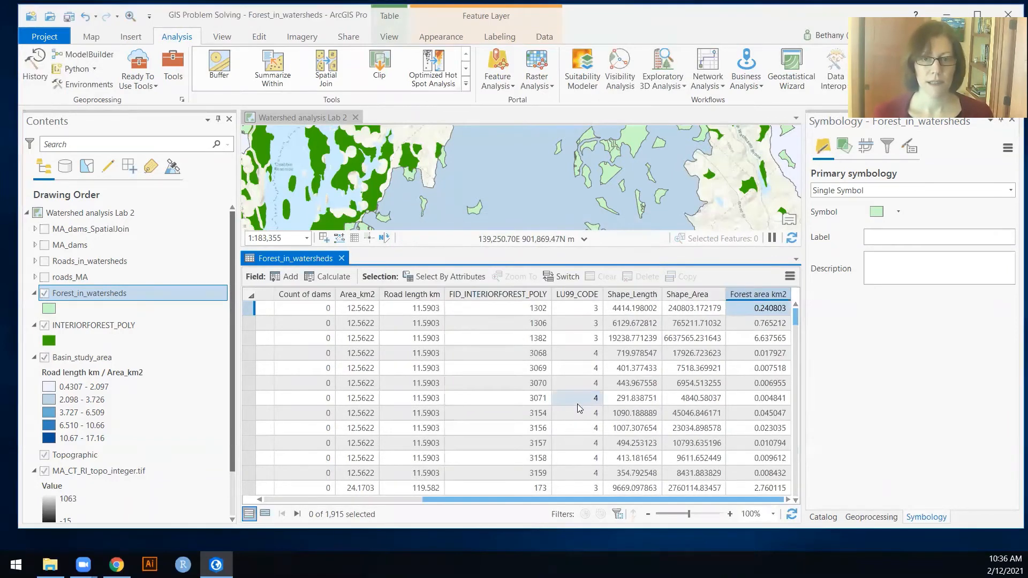
{"action": "left_click", "coordinate": [774, 312]}
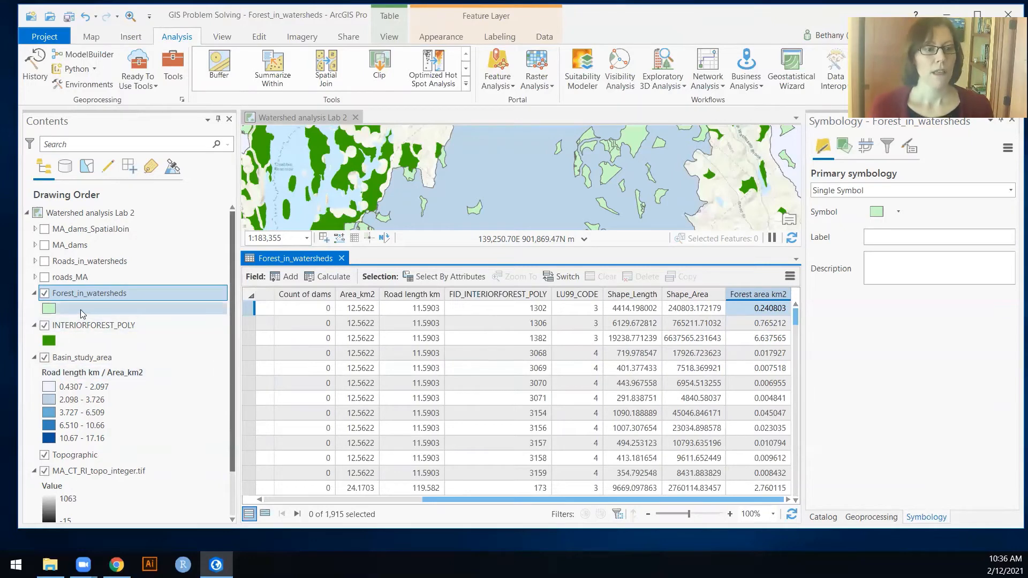
Hide the INTERIORFOREST_POLY layer and collapse its legend
{"action": "left_click", "coordinate": [43, 324]}
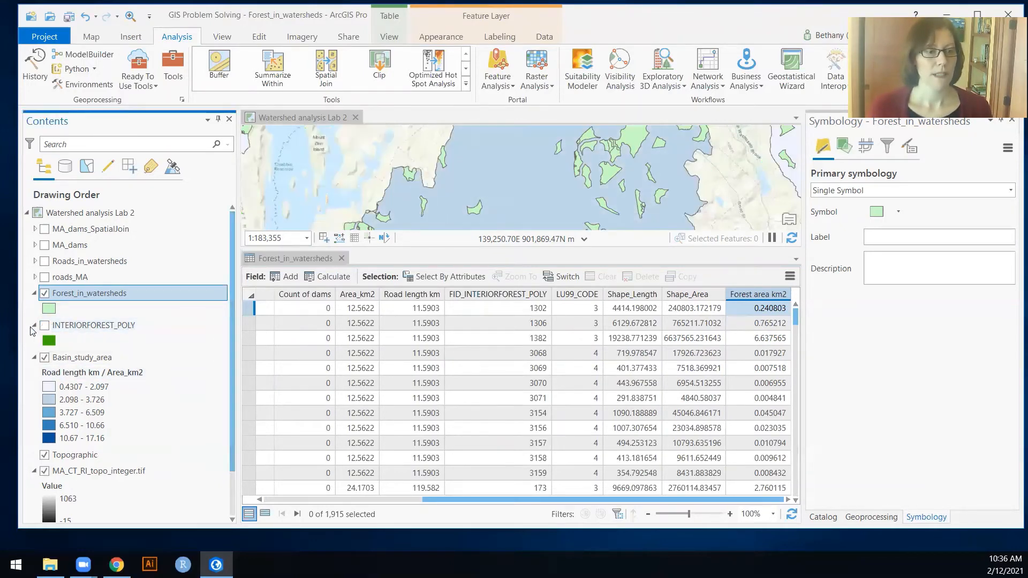
{"action": "left_click", "coordinate": [37, 325]}
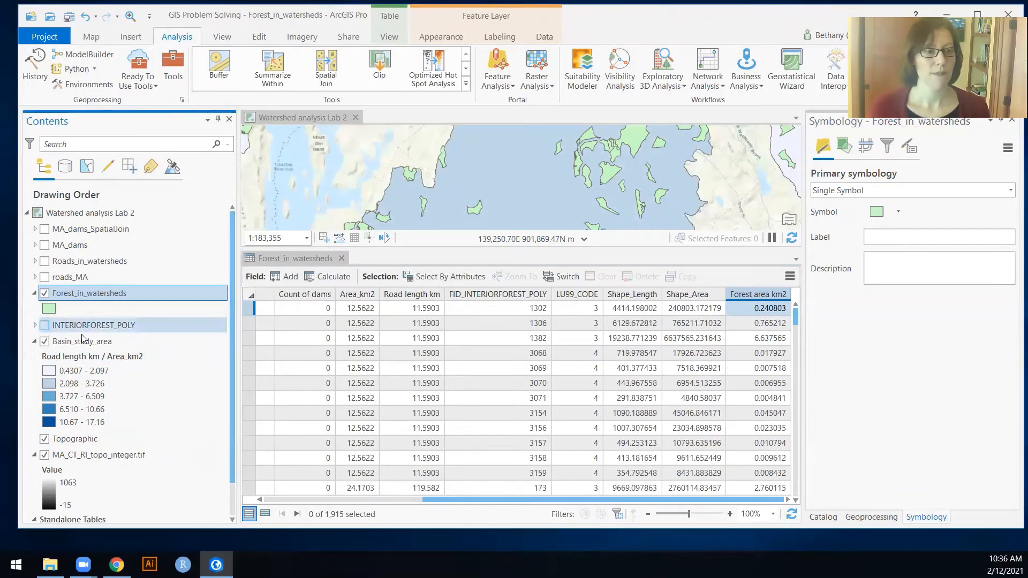
{"action": "left_click", "coordinate": [83, 342]}
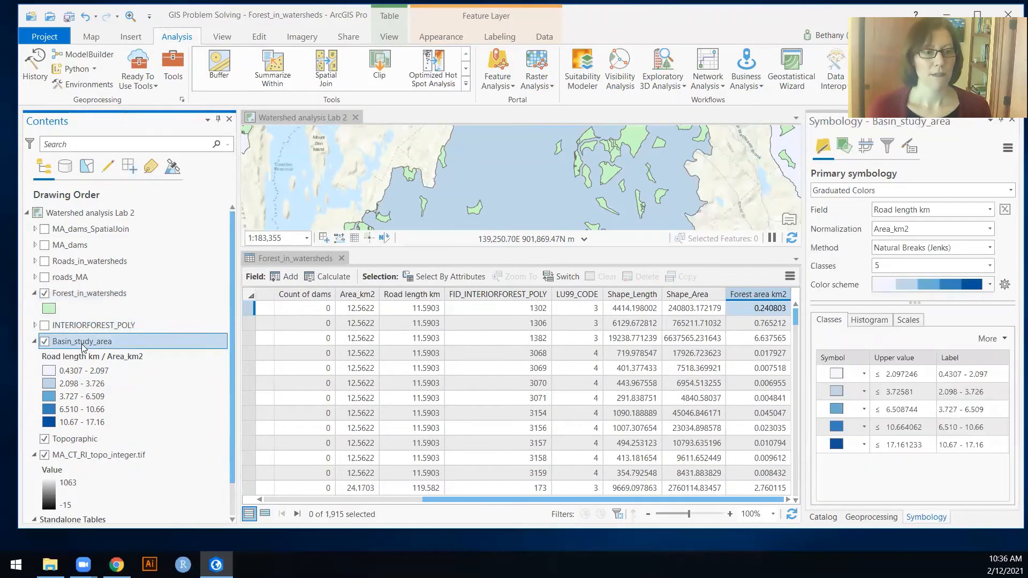
{"action": "right_click", "coordinate": [83, 347]}
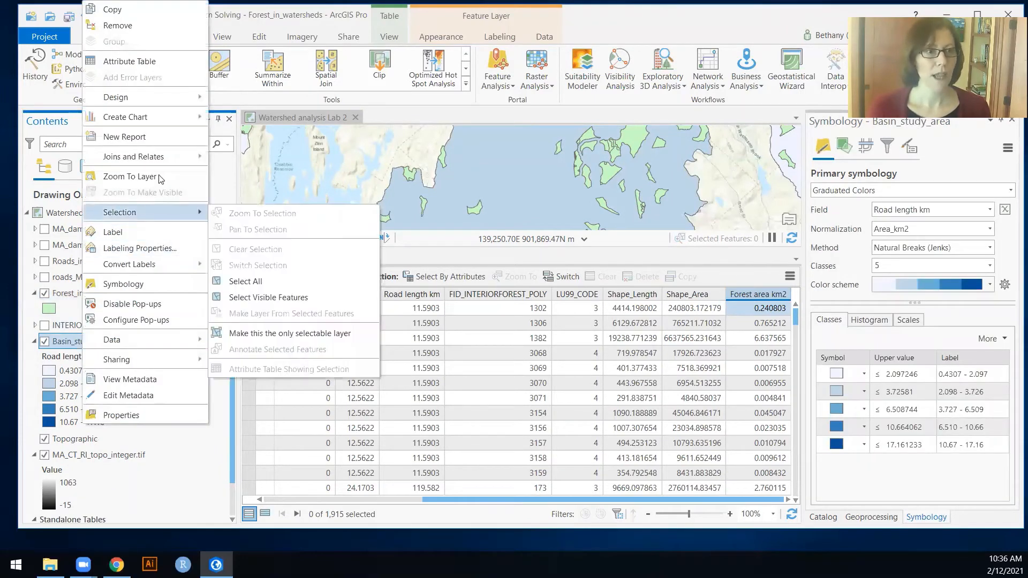
{"action": "mouse_move", "coordinate": [161, 155]}
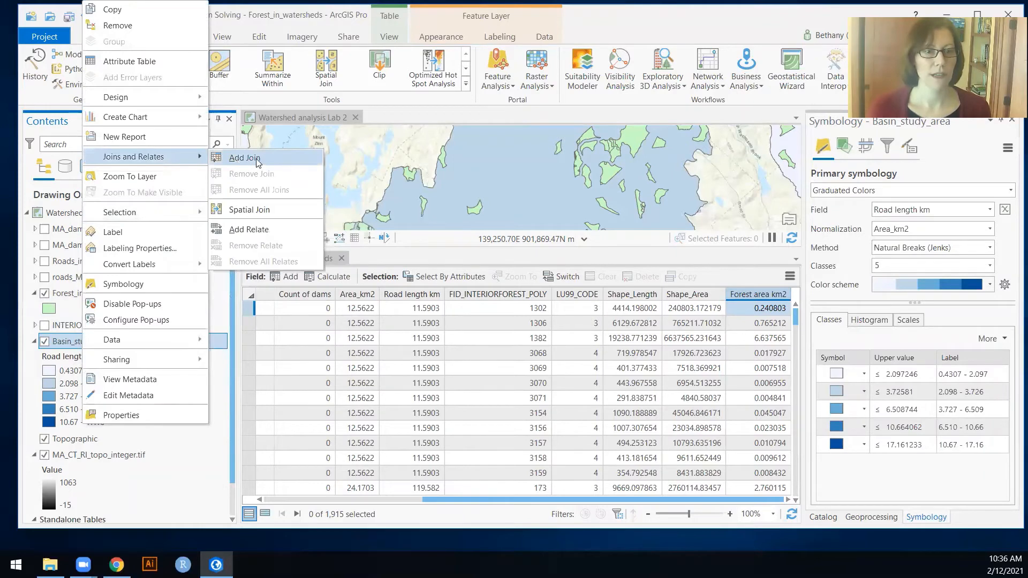
{"action": "left_click", "coordinate": [255, 161]}
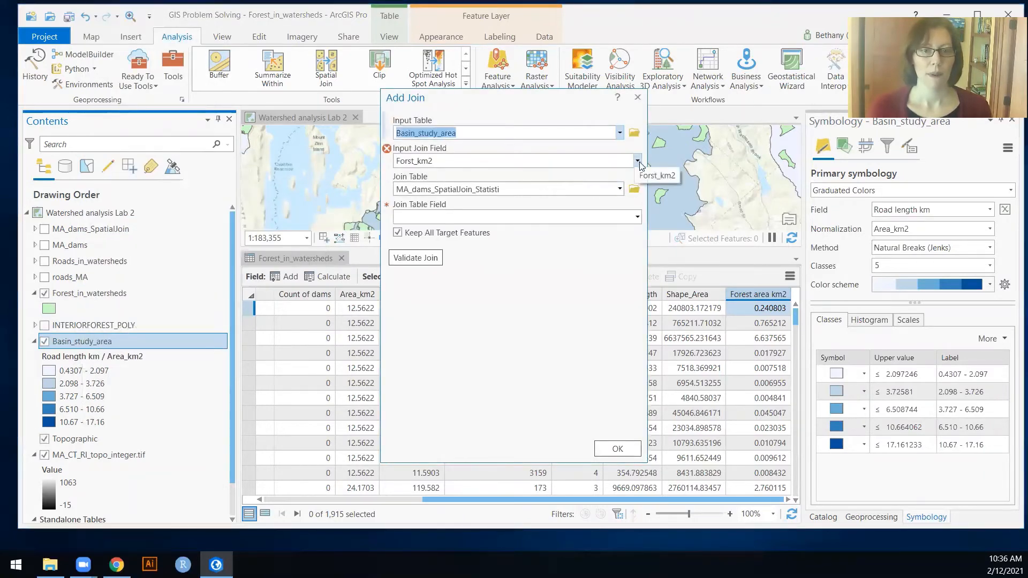
{"action": "left_click", "coordinate": [637, 161]}
{"action": "left_click", "coordinate": [596, 191]}
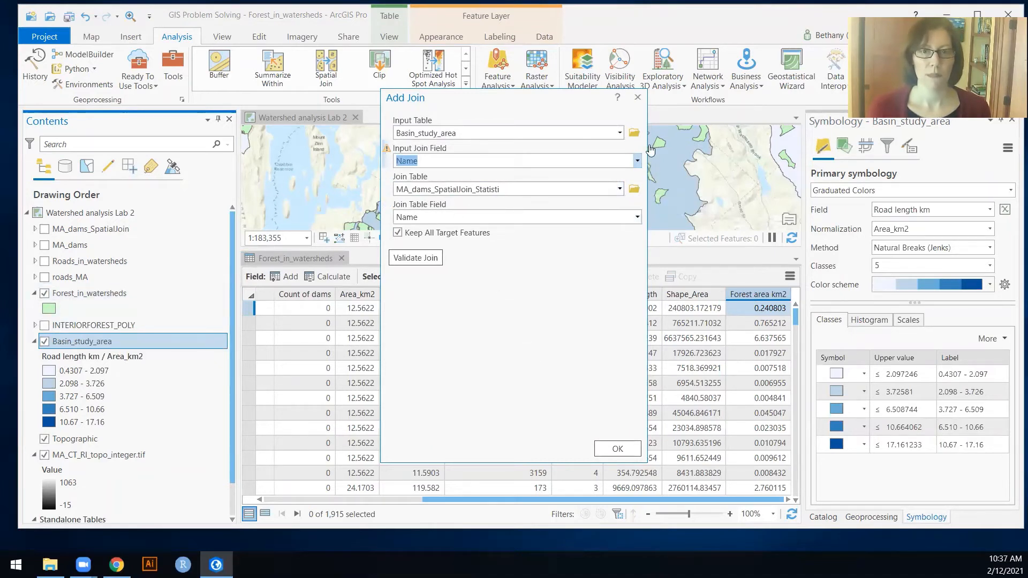
{"action": "left_click", "coordinate": [637, 97]}
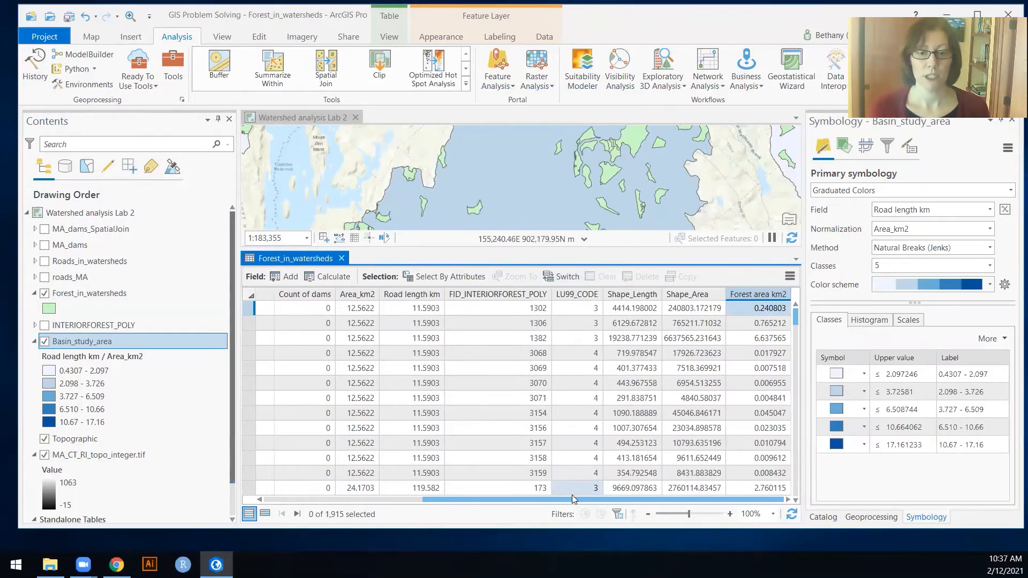
Summarize Forest_in_watersheds by Name with the sum of Forest area km2, writing the output table Forest_in_watersheds_area
{"action": "left_click_drag", "start_coordinate": [574, 498], "coordinate": [414, 498]}
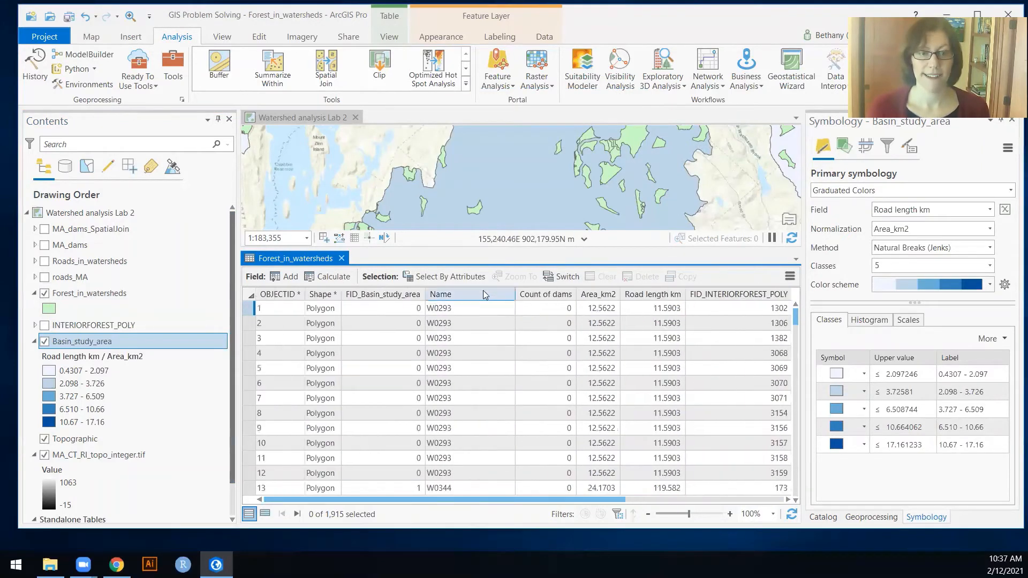
{"action": "right_click", "coordinate": [483, 291]}
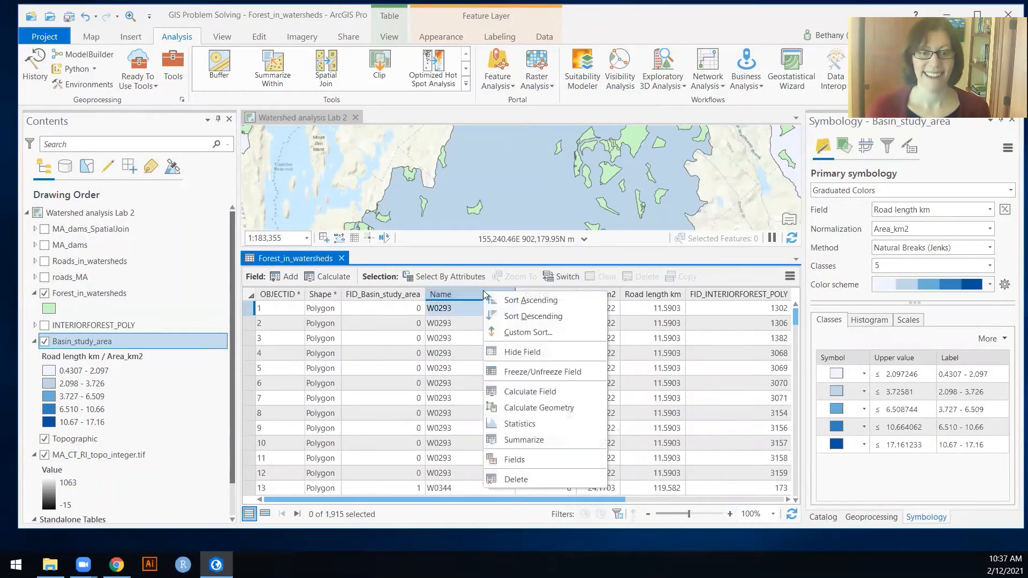
{"action": "left_click", "coordinate": [540, 438]}
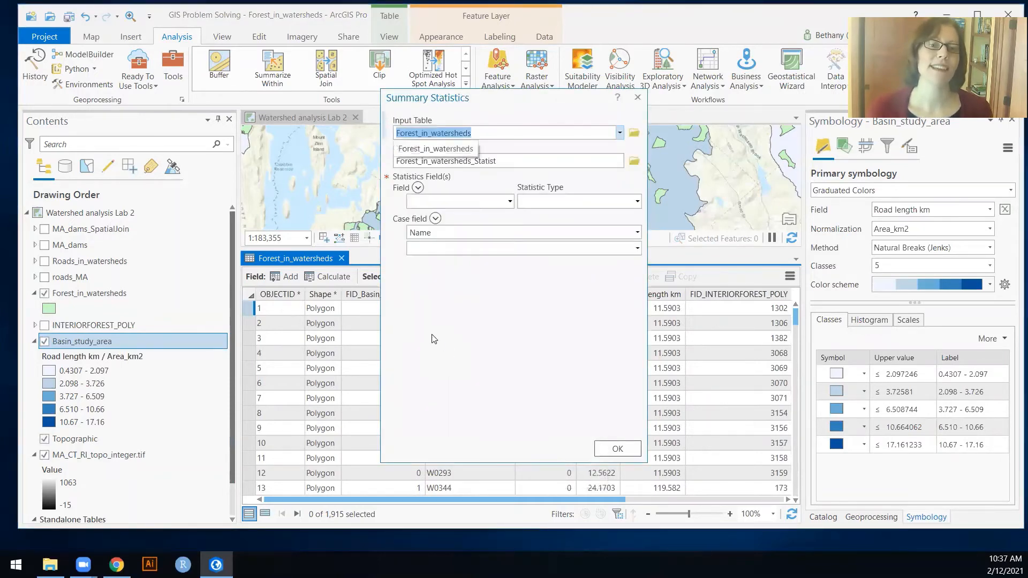
{"action": "left_click", "coordinate": [564, 160]}
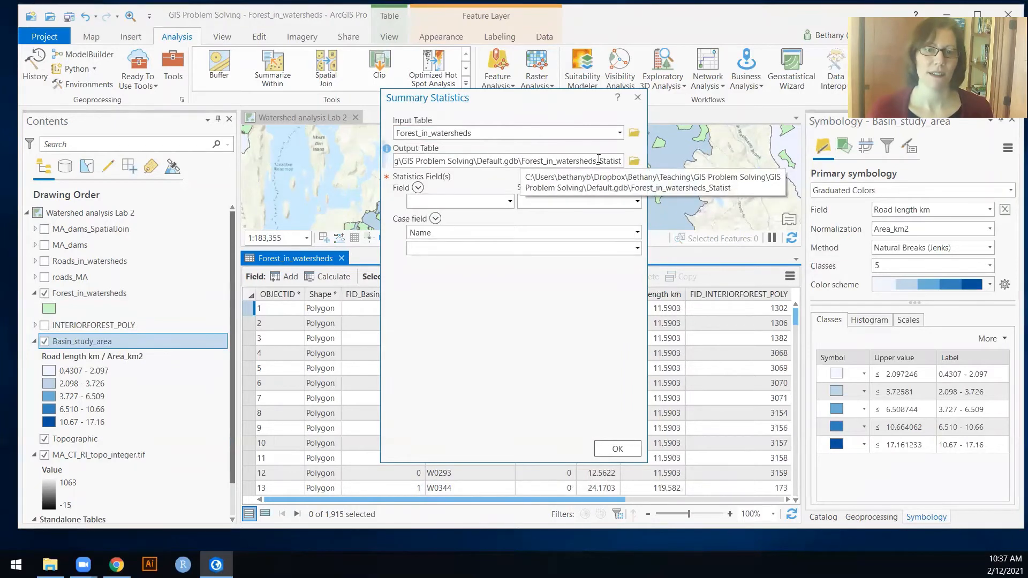
{"action": "left_click_drag", "start_coordinate": [596, 161], "coordinate": [696, 169]}
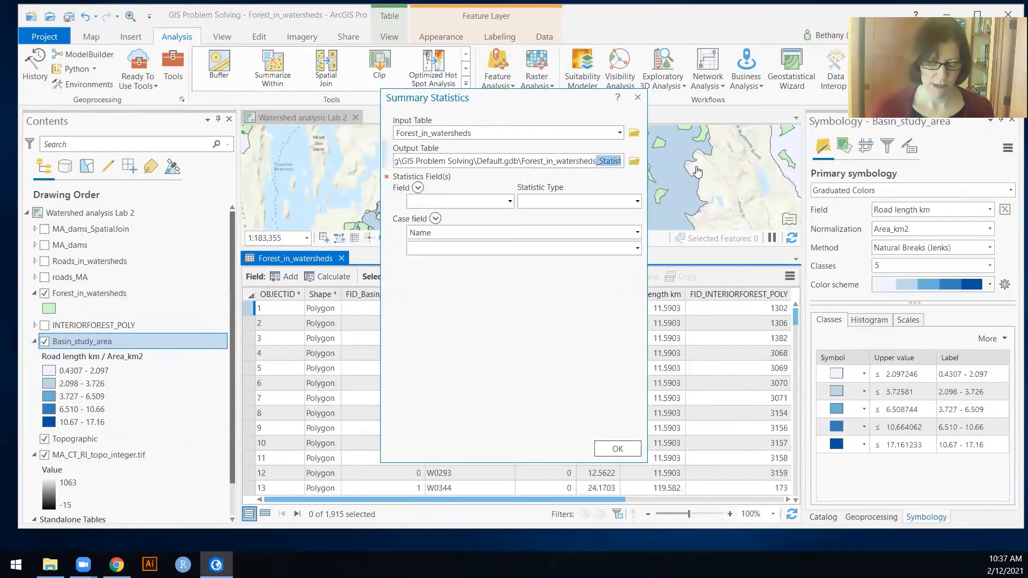
{"action": "type", "text": "_area"}
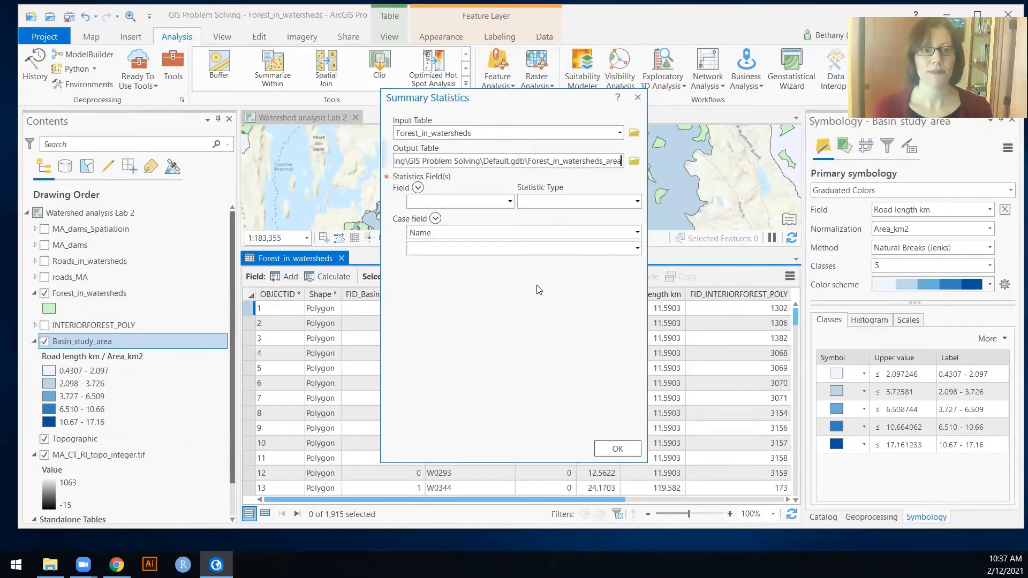
{"action": "left_click", "coordinate": [539, 290]}
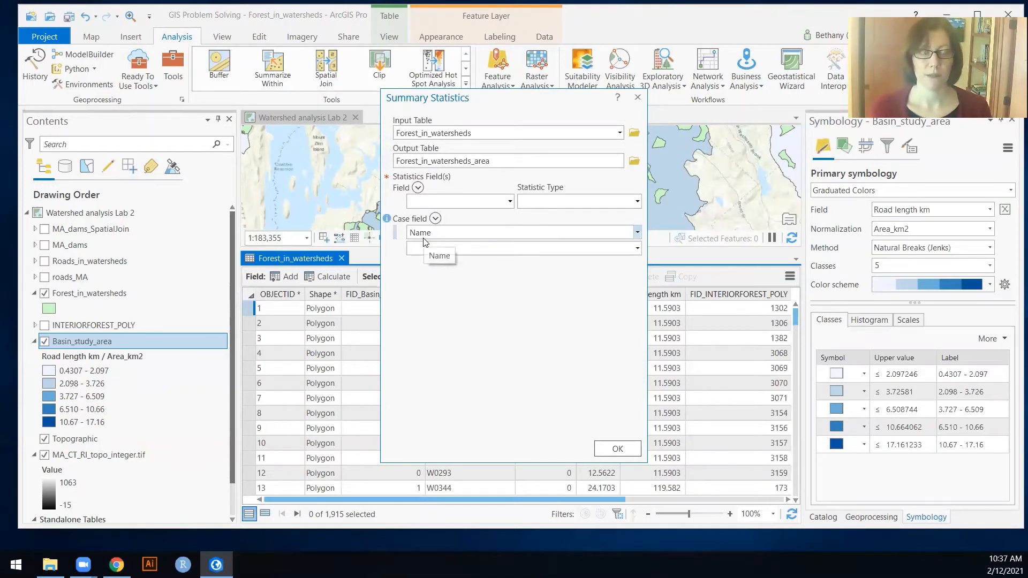
{"action": "left_click", "coordinate": [511, 201]}
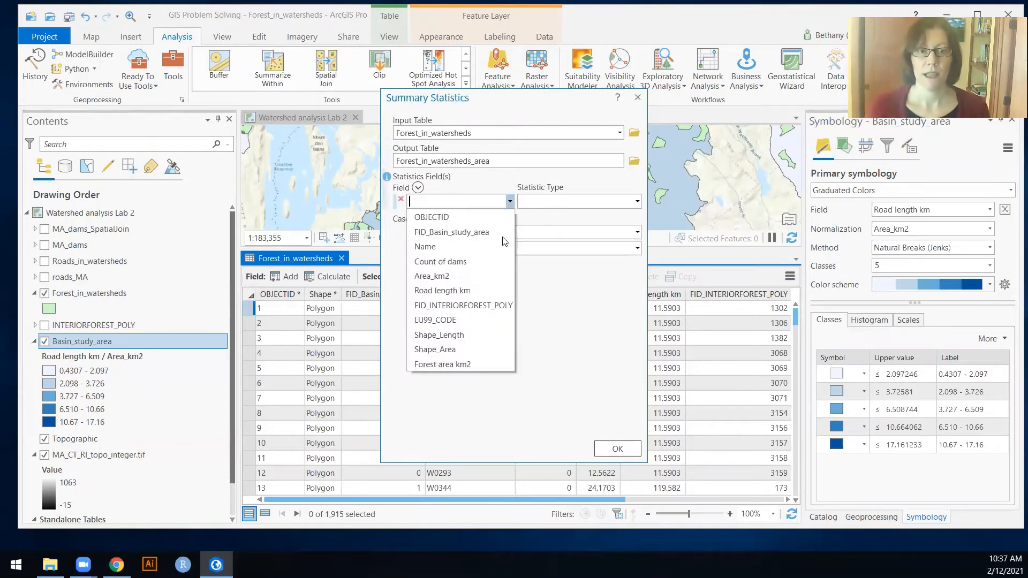
{"action": "left_click", "coordinate": [467, 362]}
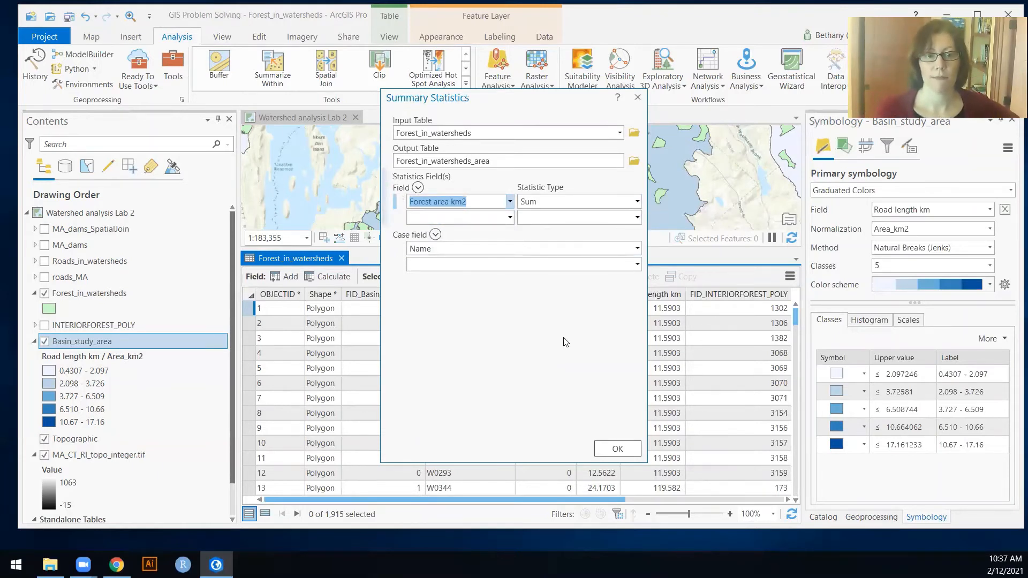
{"action": "left_click", "coordinate": [605, 450]}
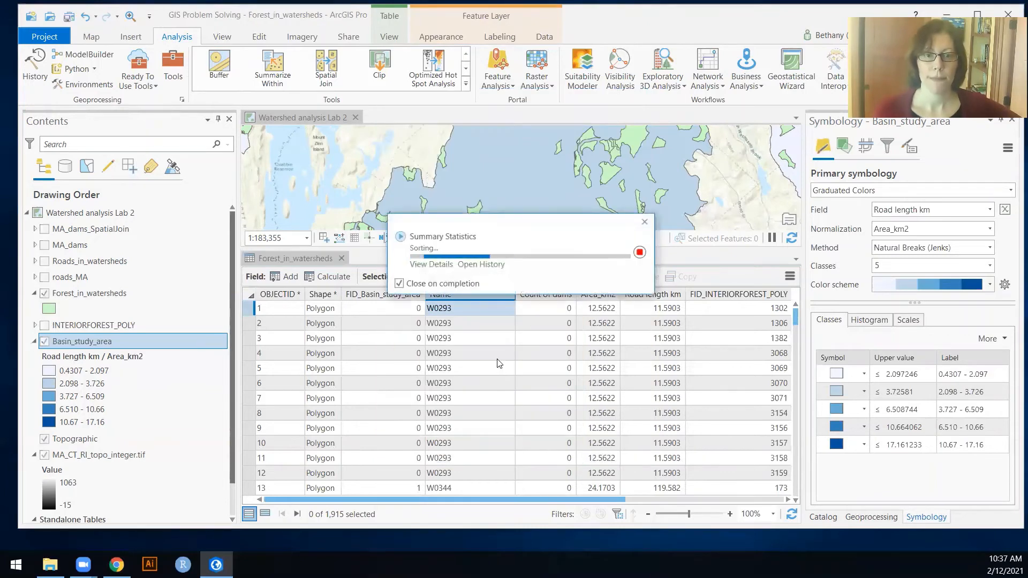
Hide the Forest_in_watersheds layer and collapse its legend
{"action": "scroll", "coordinate": [161, 471], "scroll_direction": "down", "scroll_amount": 3}
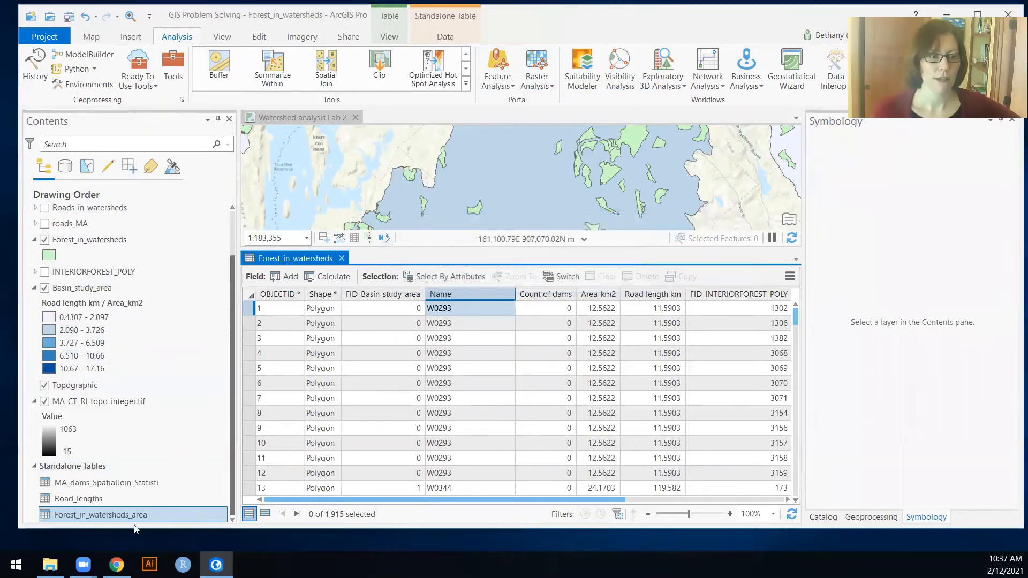
{"action": "left_click", "coordinate": [45, 240]}
{"action": "left_click", "coordinate": [34, 239]}
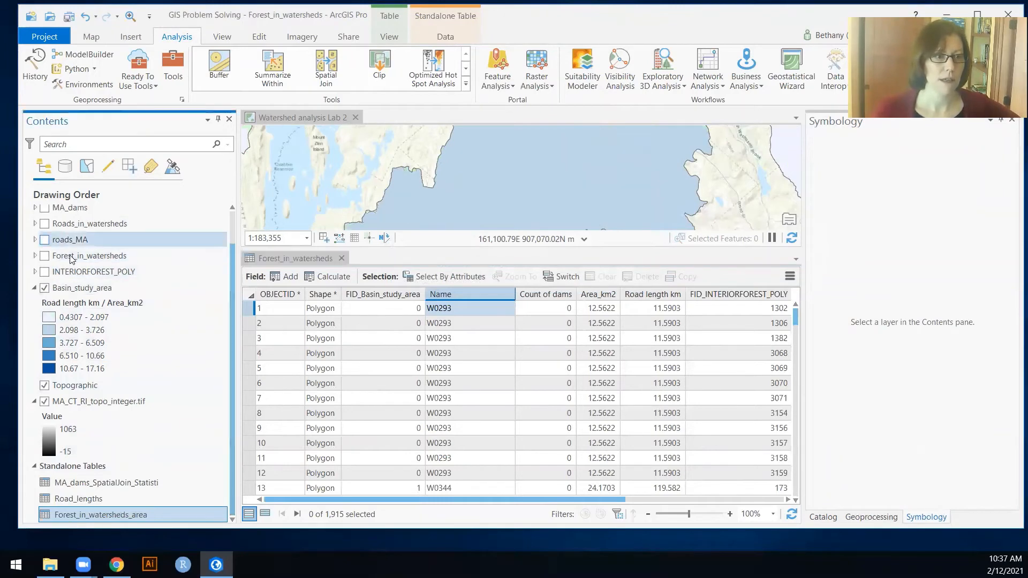
Join the Forest_in_watersheds_area table to Basin_study_area using Name as the join field, keeping all target features
{"action": "left_click", "coordinate": [82, 289]}
{"action": "right_click", "coordinate": [82, 291]}
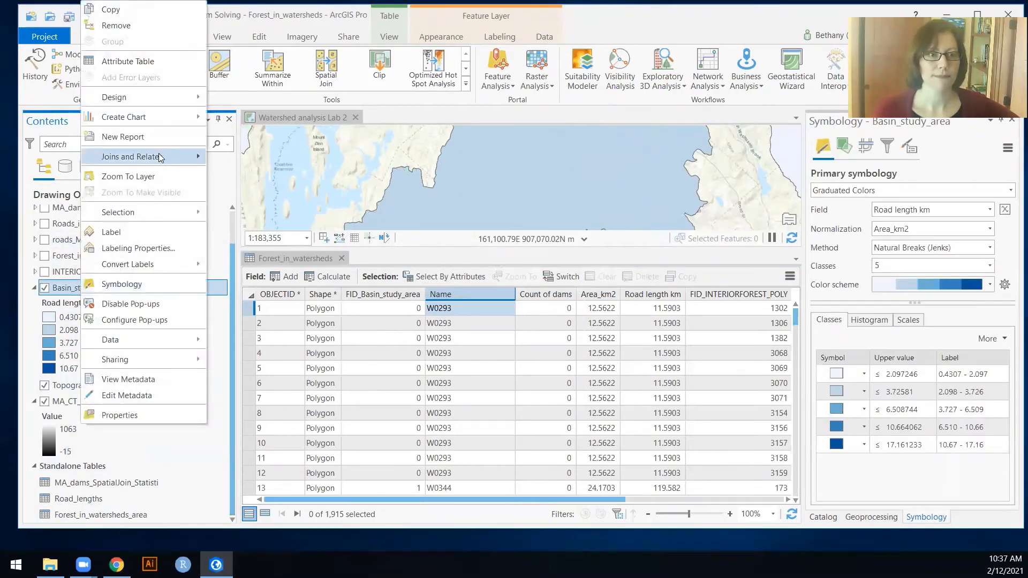
{"action": "mouse_move", "coordinate": [158, 153]}
{"action": "left_click", "coordinate": [223, 159]}
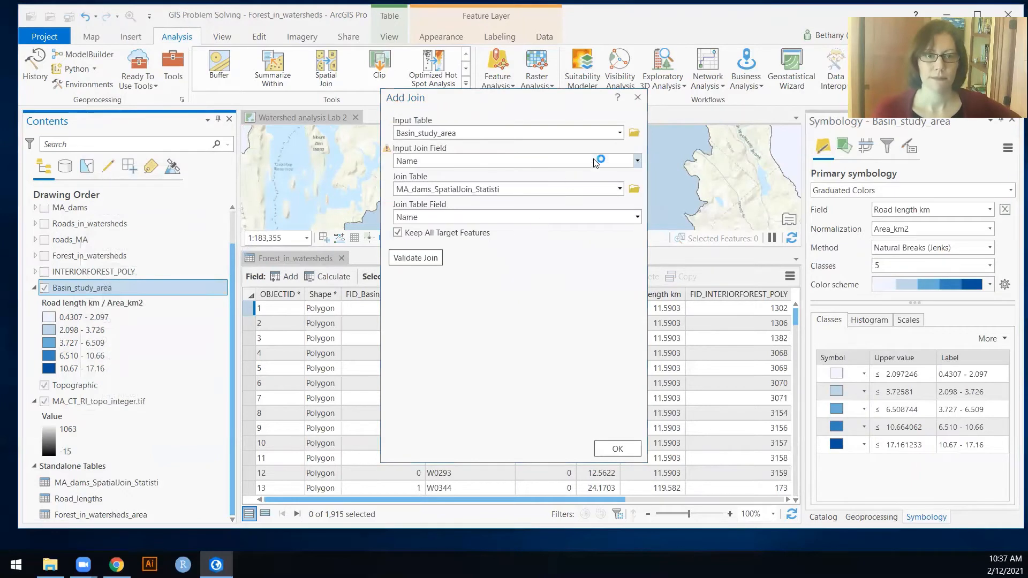
{"action": "left_click", "coordinate": [619, 189]}
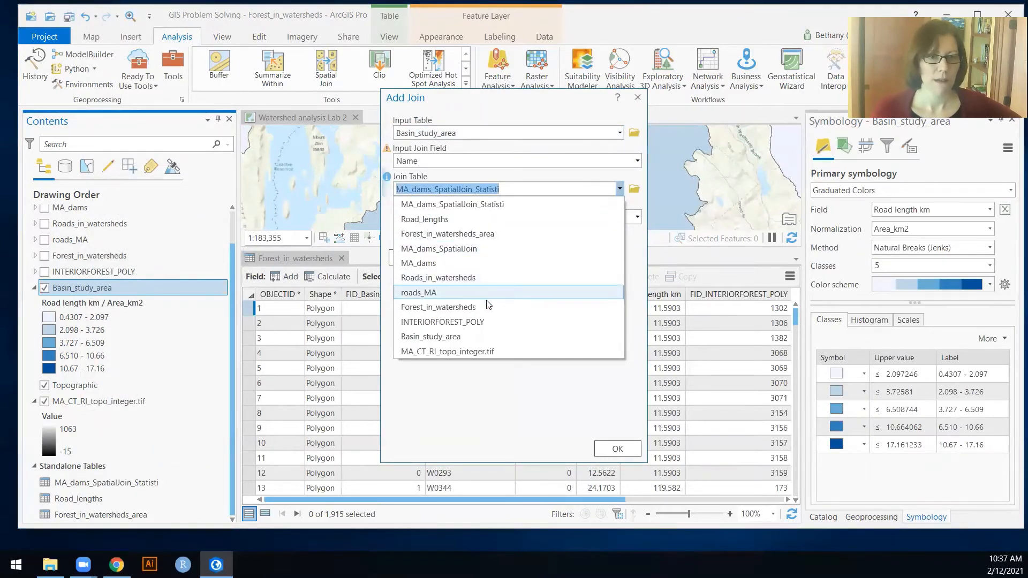
{"action": "left_click", "coordinate": [478, 234]}
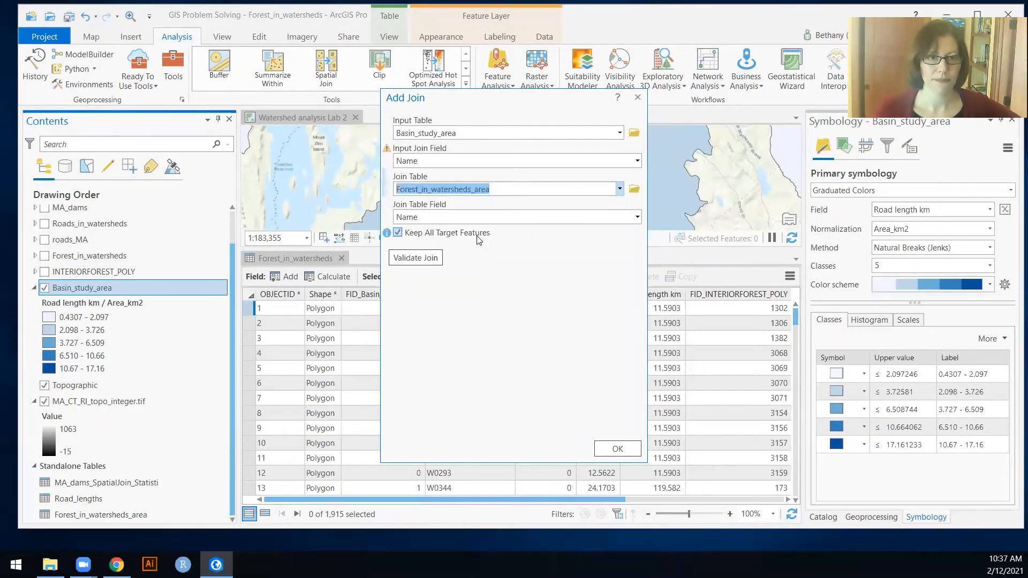
{"action": "left_click", "coordinate": [624, 455]}
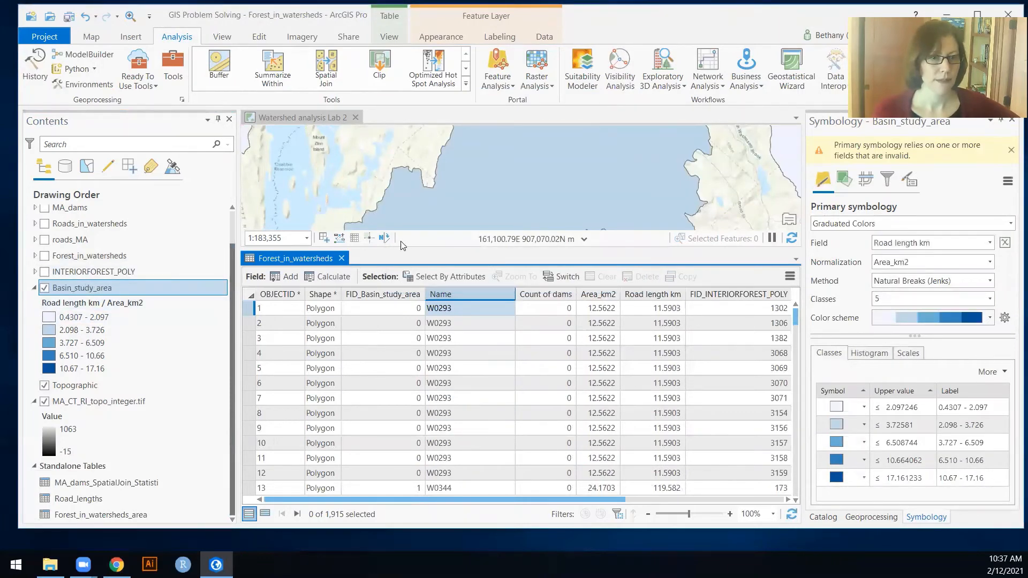
Close the Forest_in_watersheds table and open the Basin_study_area attribute table to view its joined forest area sums
{"action": "left_click", "coordinate": [342, 258]}
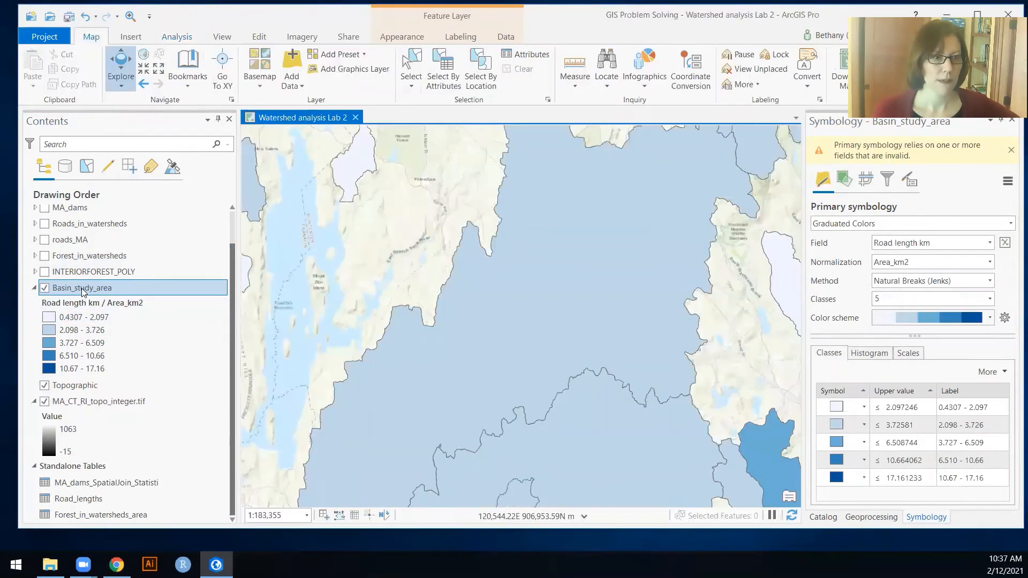
{"action": "right_click", "coordinate": [81, 288]}
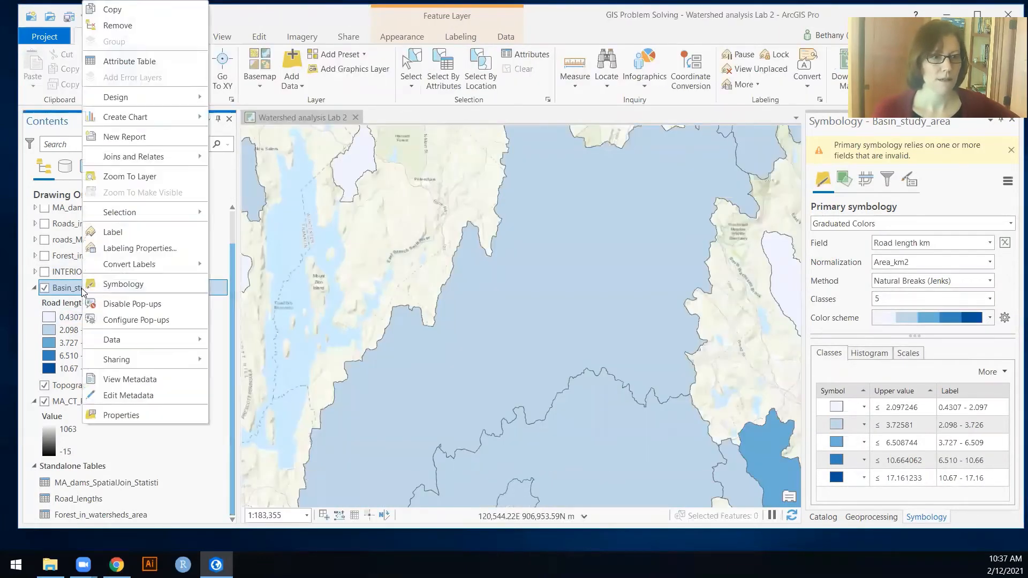
{"action": "left_click", "coordinate": [146, 63]}
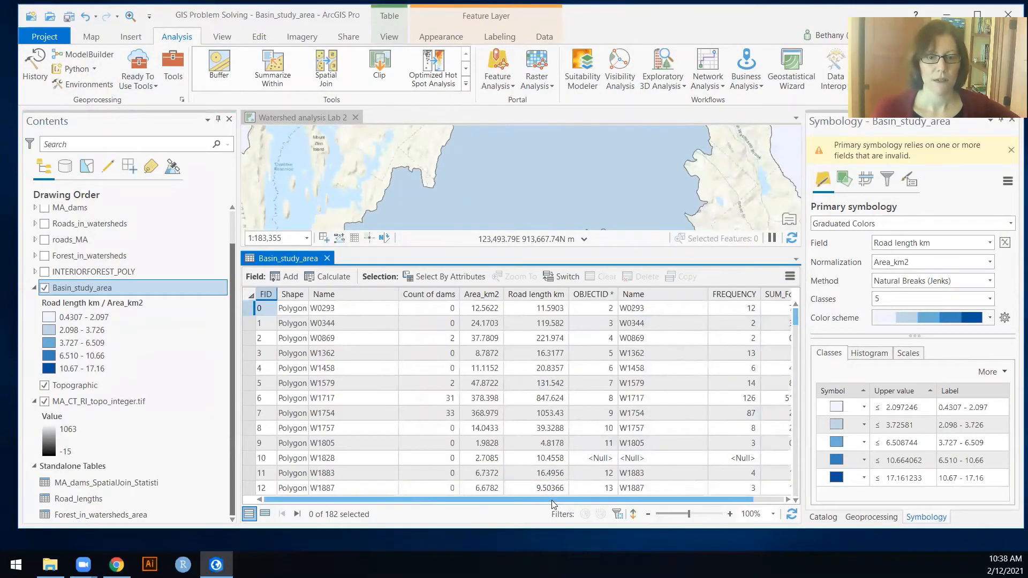
{"action": "left_click_drag", "start_coordinate": [570, 503], "coordinate": [666, 505]}
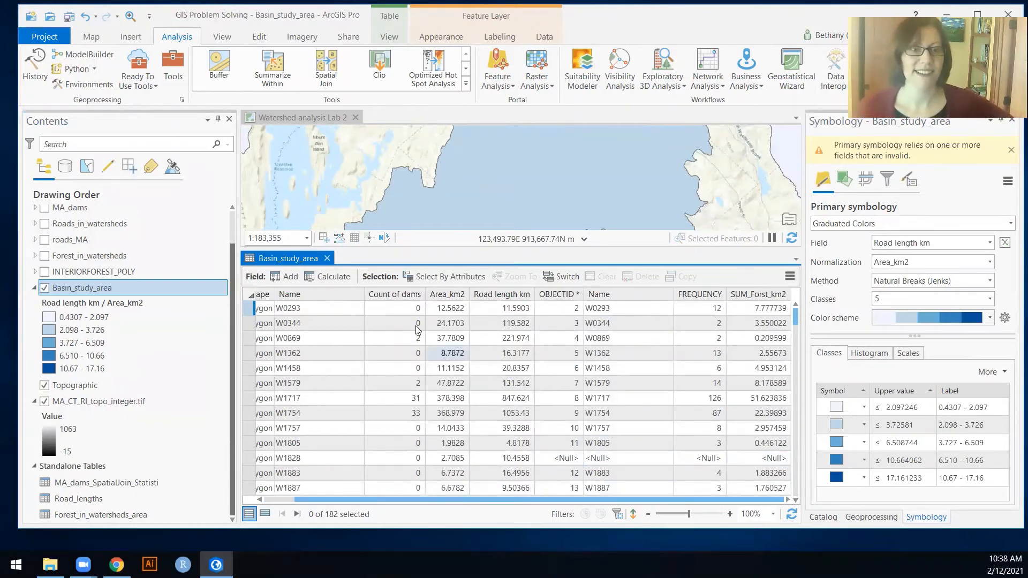
Add a new field named Forst_km2 to the Basin_study_area table
{"action": "left_click", "coordinate": [293, 276]}
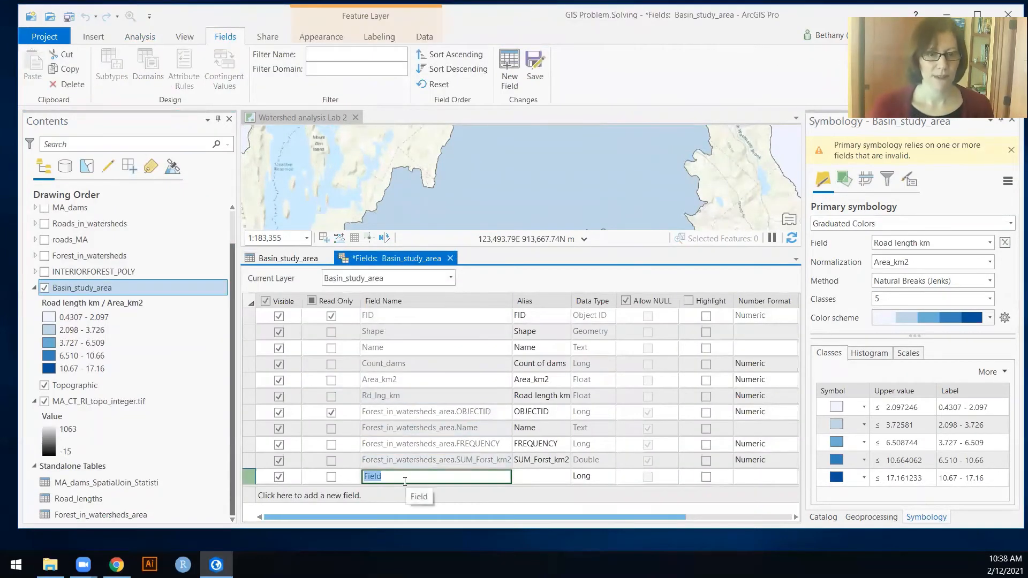
{"action": "type", "text": "Forst"}
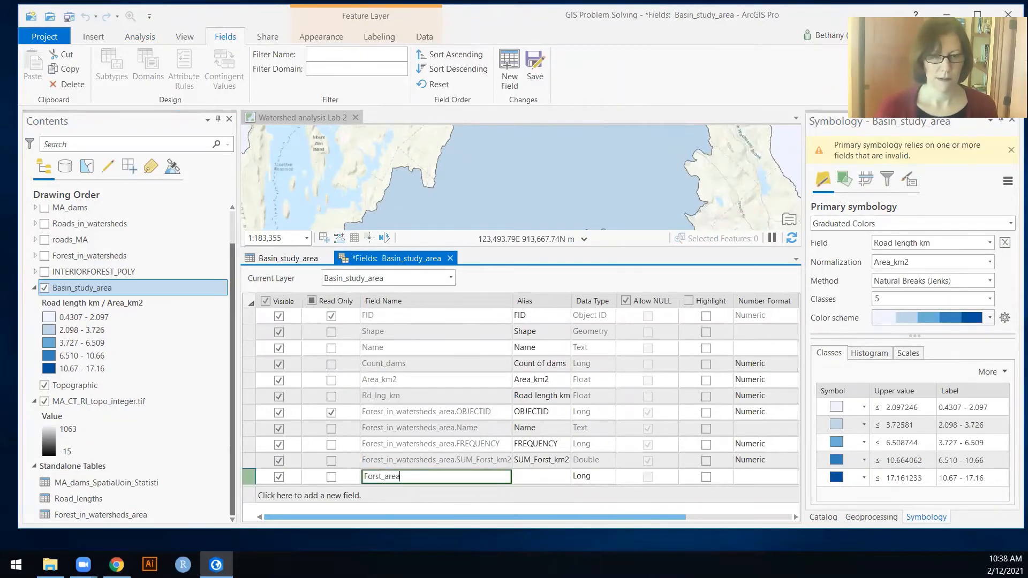
{"action": "type", "text": "_area"}
{"action": "key", "text": "BackSpace"}
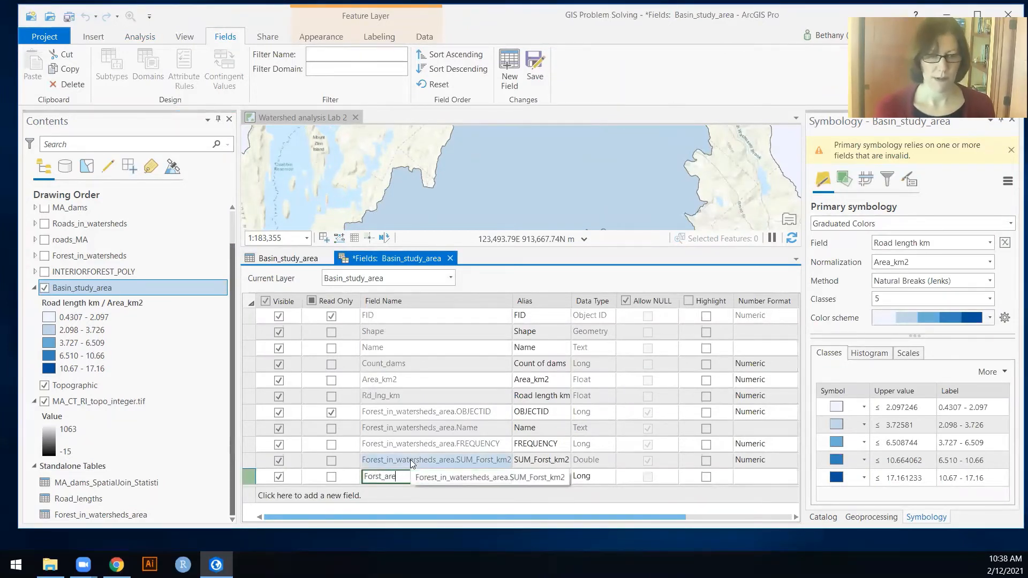
{"action": "type", "text": "km2"}
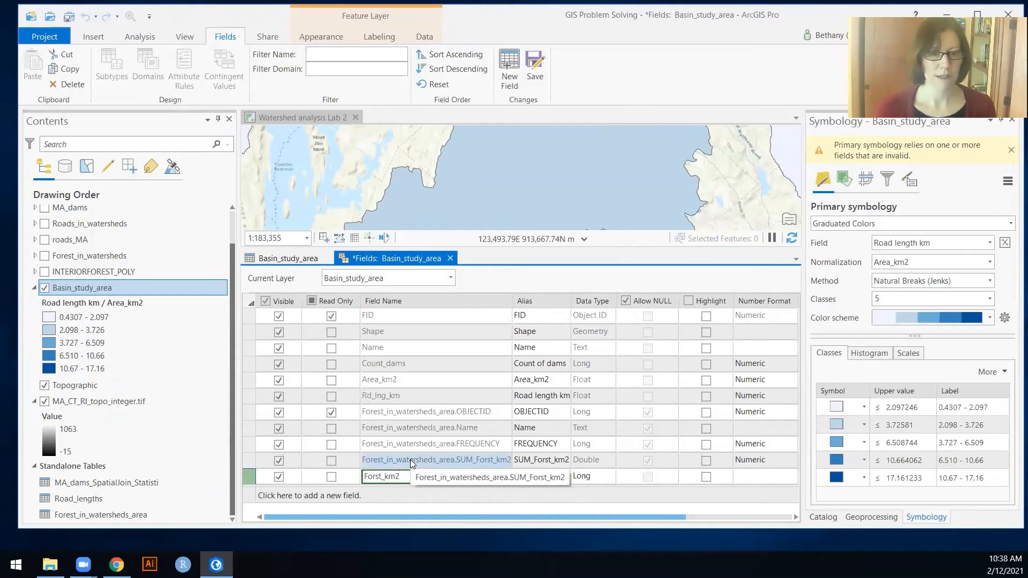
Give the Forst_km2 field the alias Interior Forest km2
{"action": "left_click", "coordinate": [549, 478]}
{"action": "left_click", "coordinate": [543, 477]}
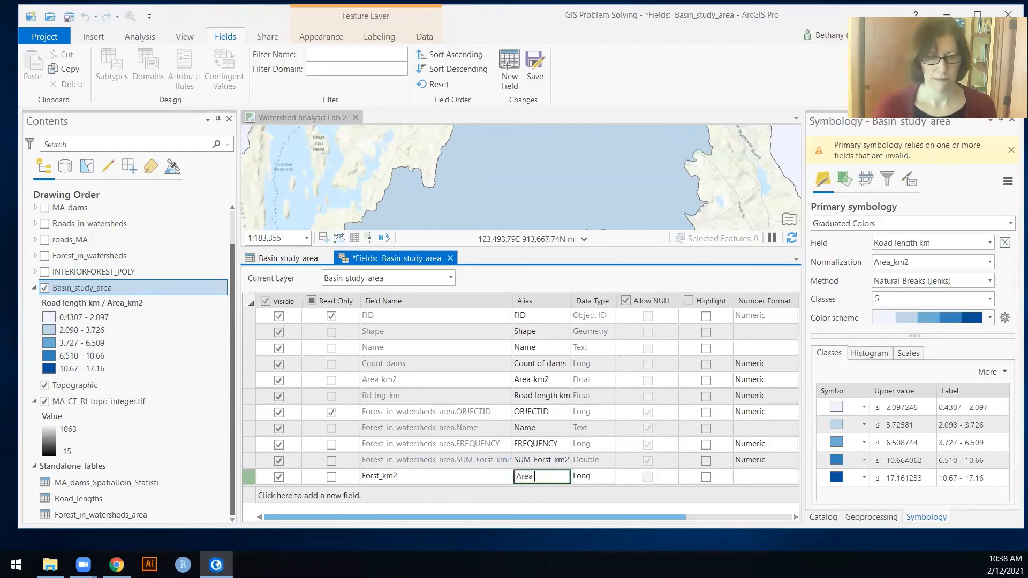
{"action": "type", "text": "Area"}
{"action": "key", "text": "BackSpace"}
{"action": "key", "text": "BackSpace"}
{"action": "key", "text": "BackSpace"}
{"action": "key", "text": "BackSpace"}
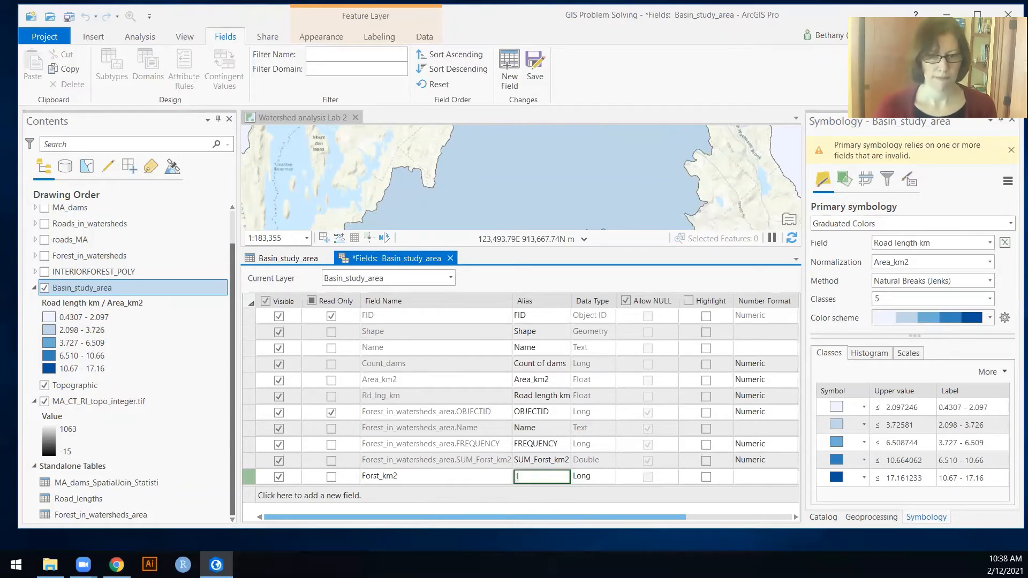
{"action": "type", "text": "Interior Forest km2"}
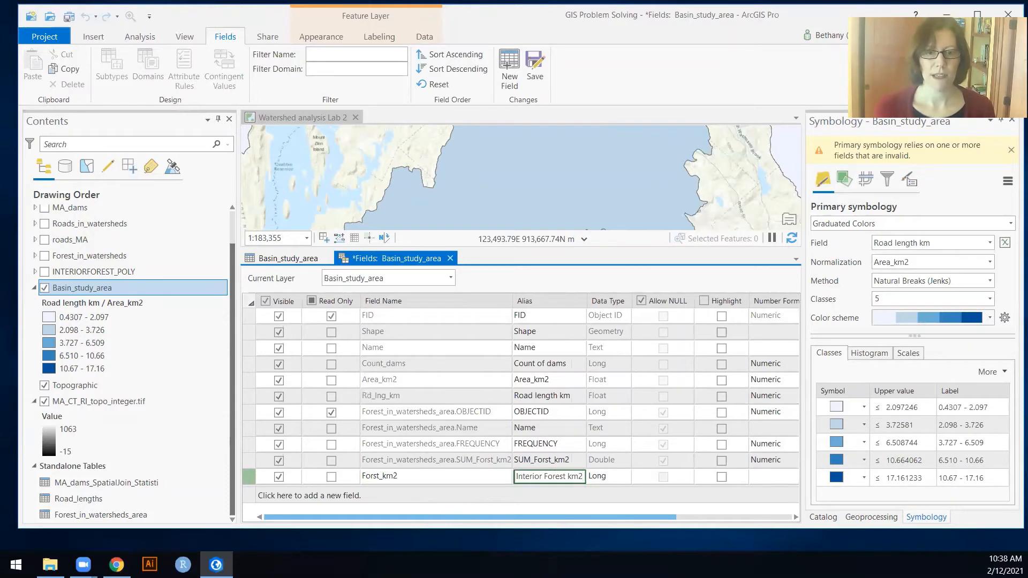
Set the Forst_km2 field's data type to Float and save the field changes to Basin_study_area
{"action": "left_click", "coordinate": [605, 477]}
{"action": "left_click", "coordinate": [610, 478]}
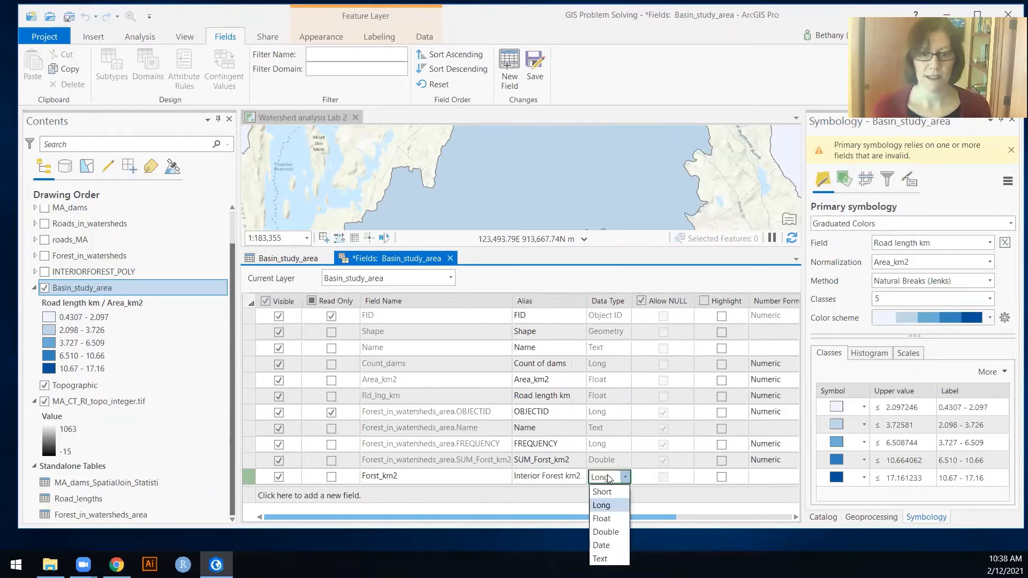
{"action": "left_click", "coordinate": [602, 519]}
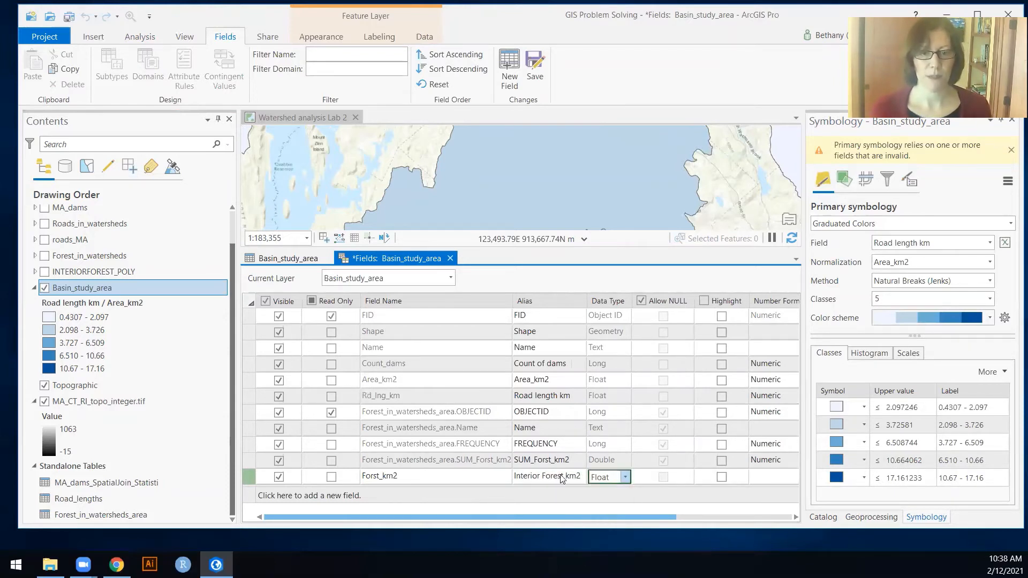
{"action": "left_click", "coordinate": [450, 259]}
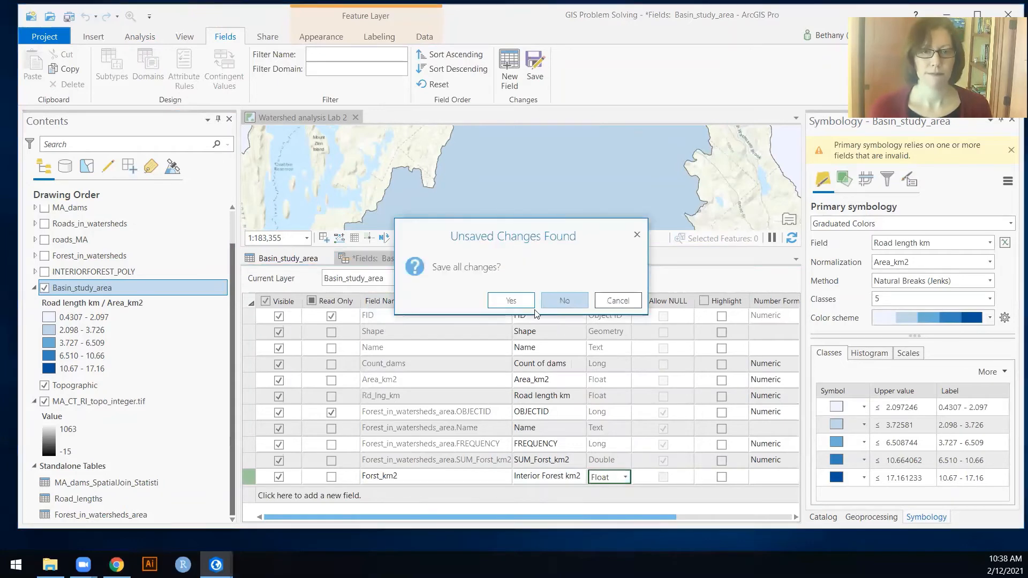
{"action": "left_click", "coordinate": [511, 301]}
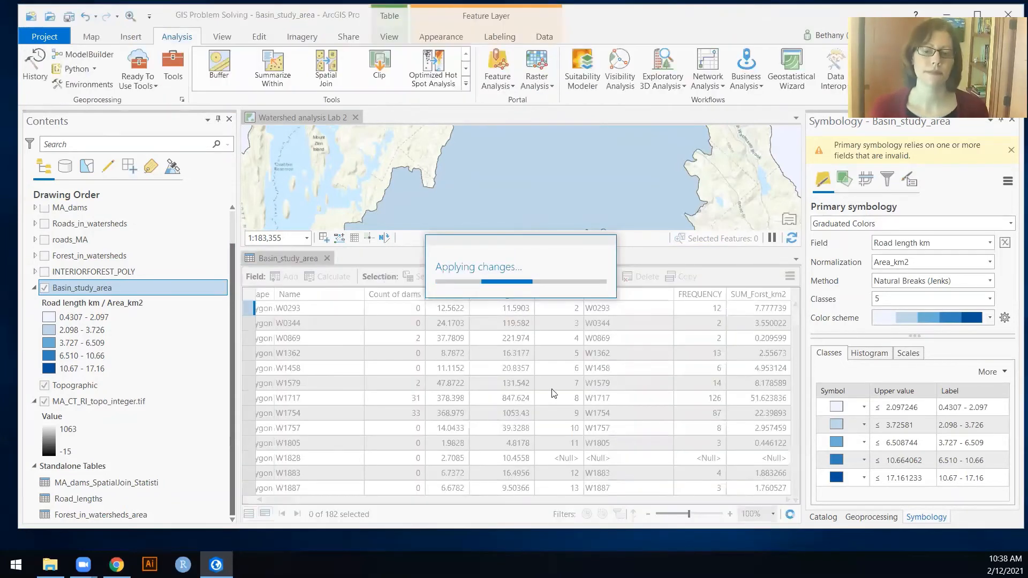
Calculate the Interior Forest km2 field in Basin_study_area from the joined SUM_Forst_km2 field
{"action": "left_click_drag", "start_coordinate": [562, 500], "coordinate": [621, 500]}
{"action": "right_click", "coordinate": [757, 293]}
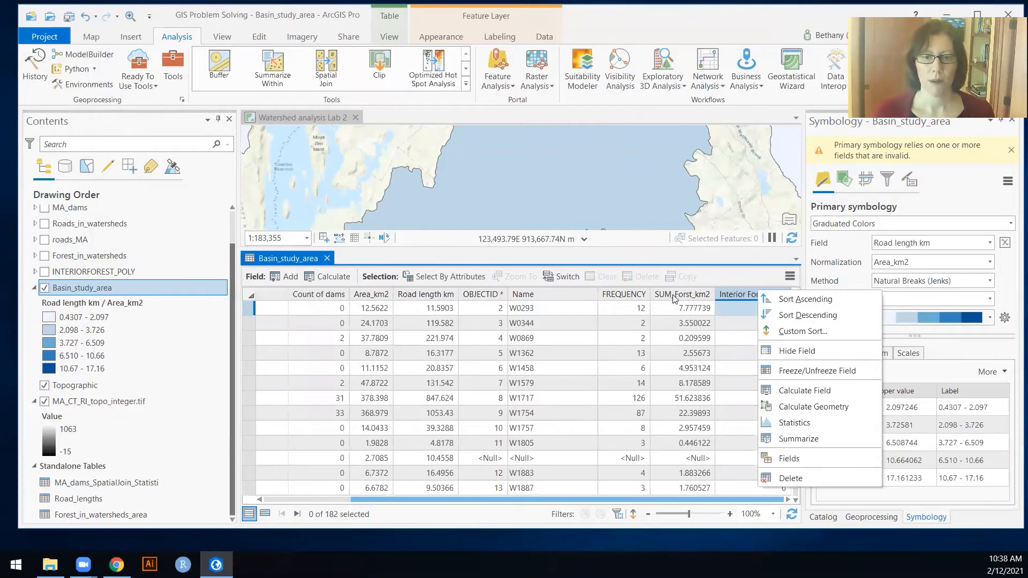
{"action": "left_click", "coordinate": [790, 395]}
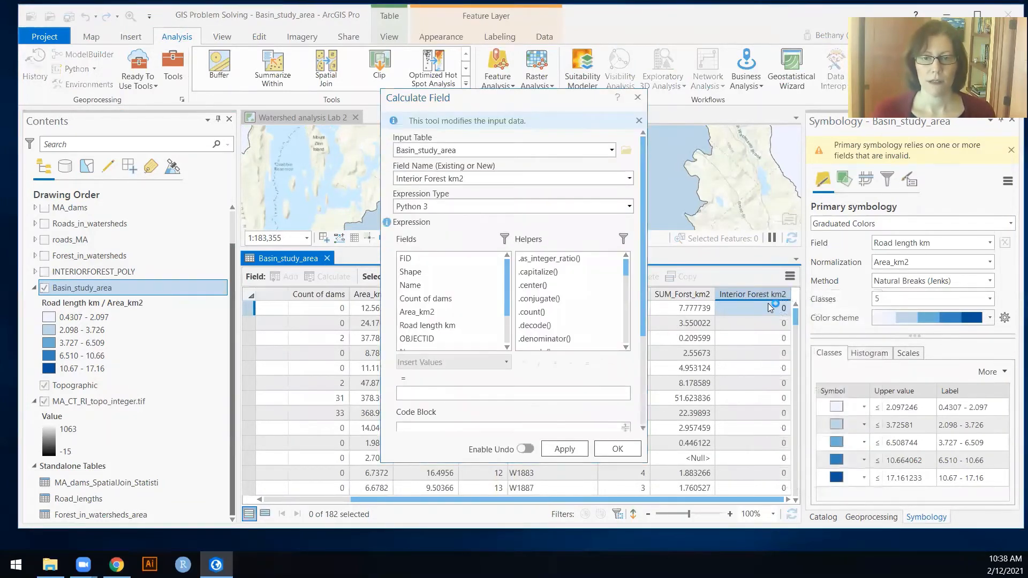
{"action": "left_click_drag", "start_coordinate": [507, 276], "coordinate": [487, 339]}
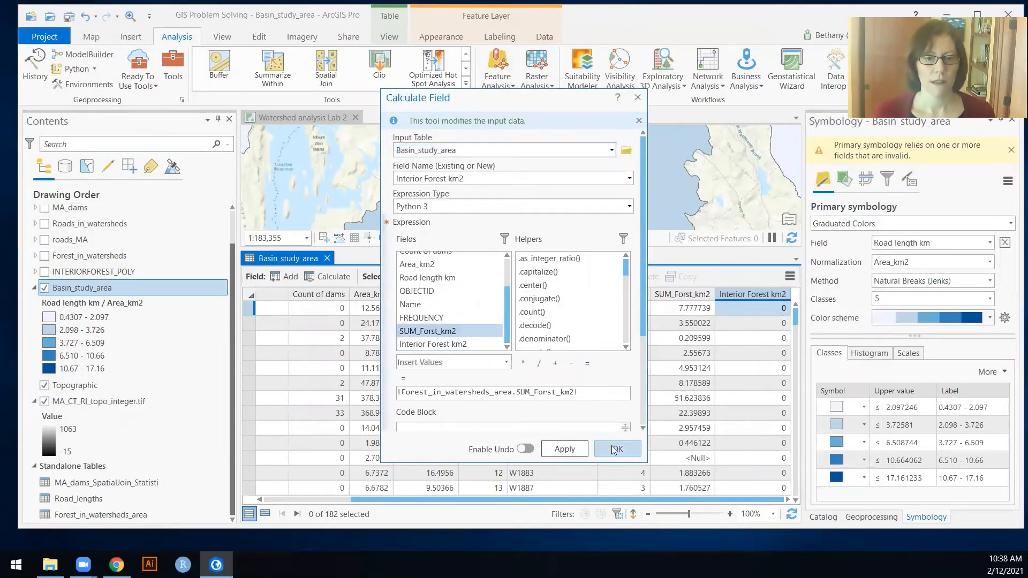
{"action": "left_click", "coordinate": [609, 447]}
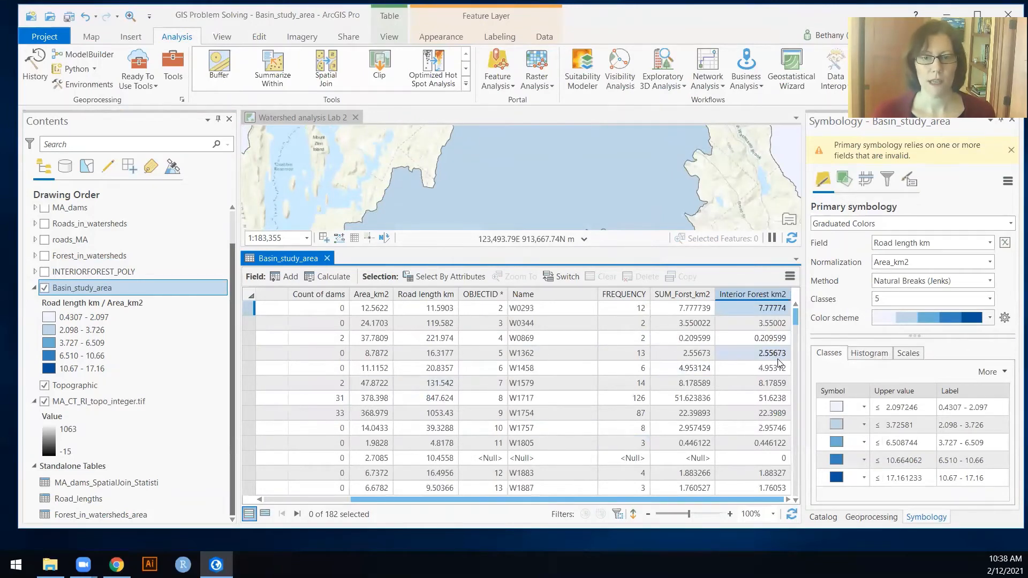
Remove all joins from the Basin_study_area layer
{"action": "right_click", "coordinate": [85, 289]}
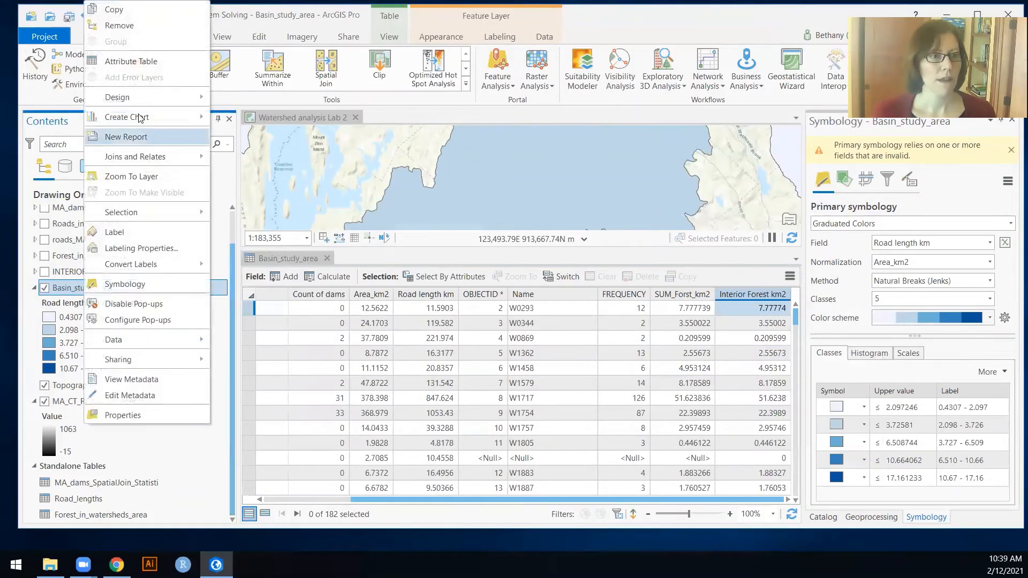
{"action": "mouse_move", "coordinate": [160, 157]}
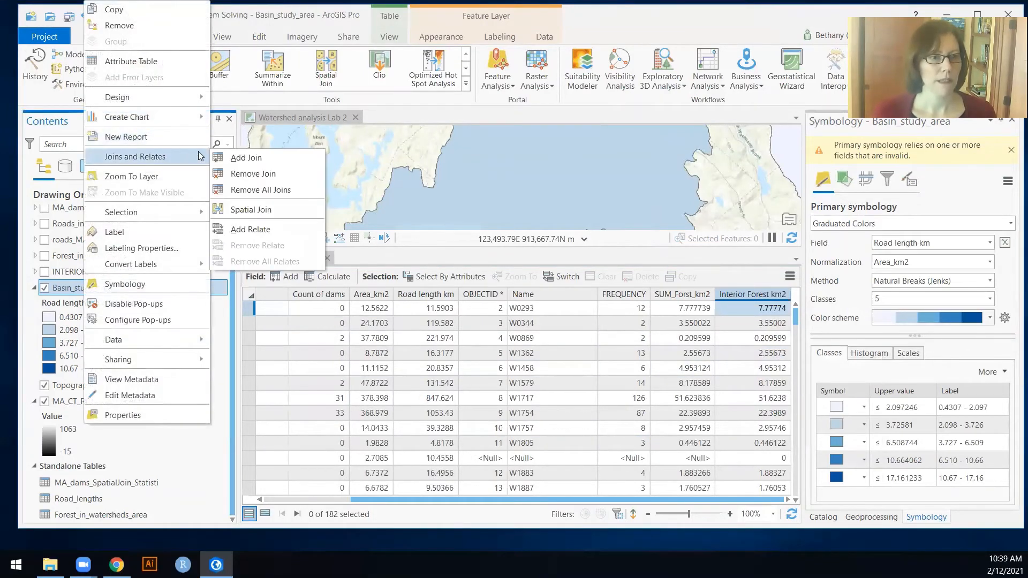
{"action": "left_click", "coordinate": [250, 193]}
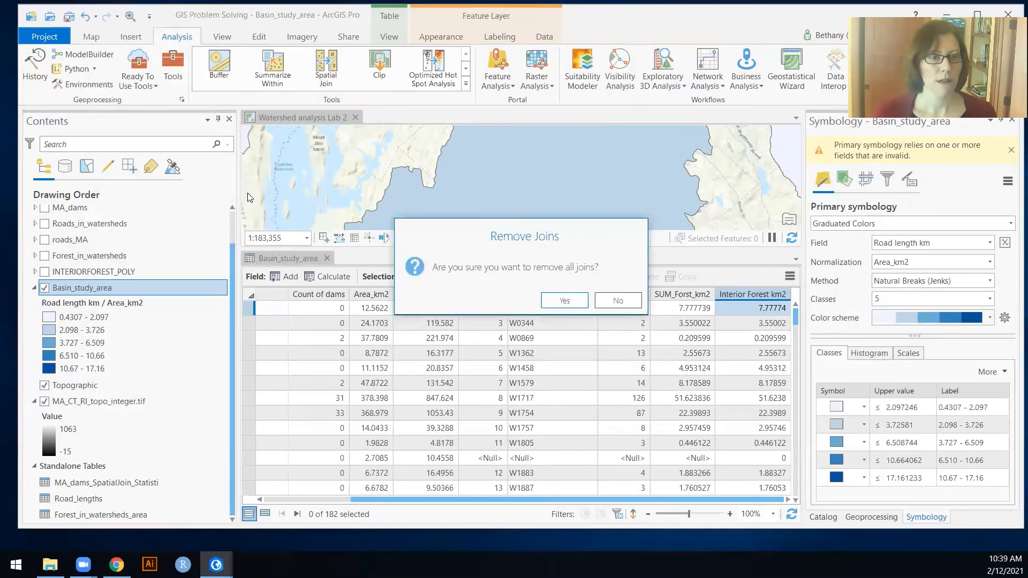
{"action": "left_click", "coordinate": [570, 305]}
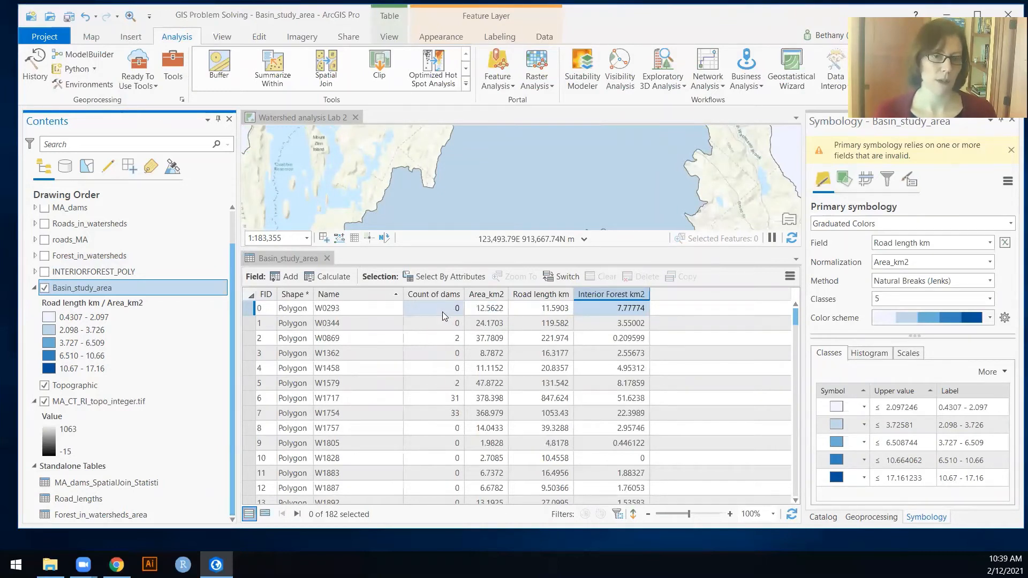
Symbolize Basin_study_area by Interior Forest km2 normalized by Area_km2, and close its attribute table to show all basins on the map
{"action": "left_click", "coordinate": [989, 243]}
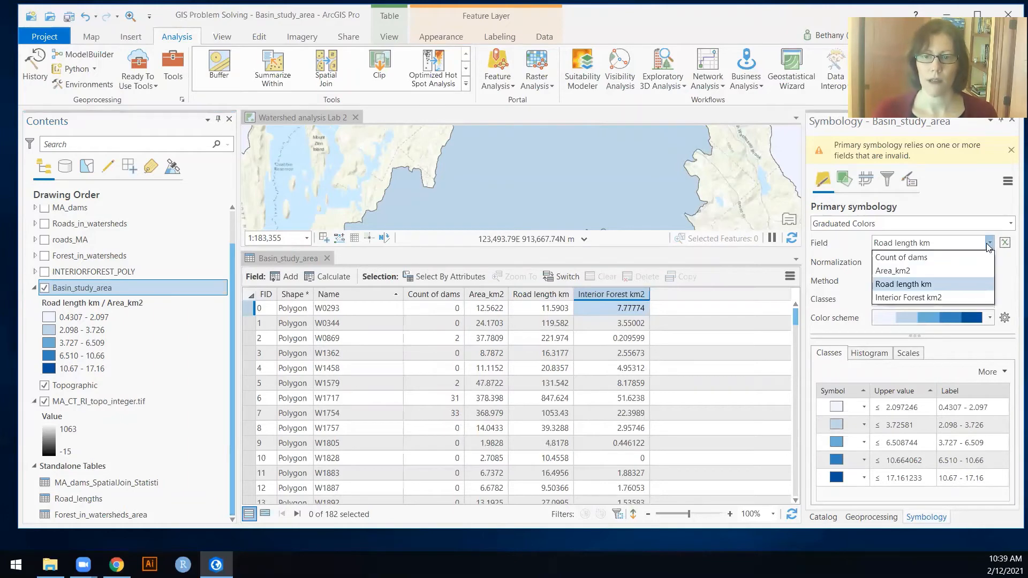
{"action": "left_click", "coordinate": [945, 297]}
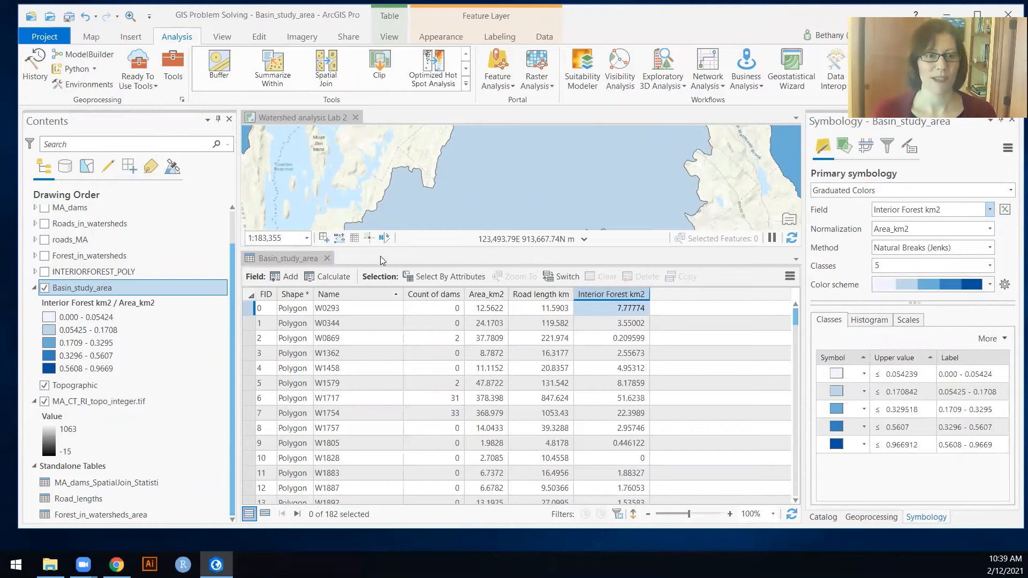
{"action": "left_click", "coordinate": [327, 258]}
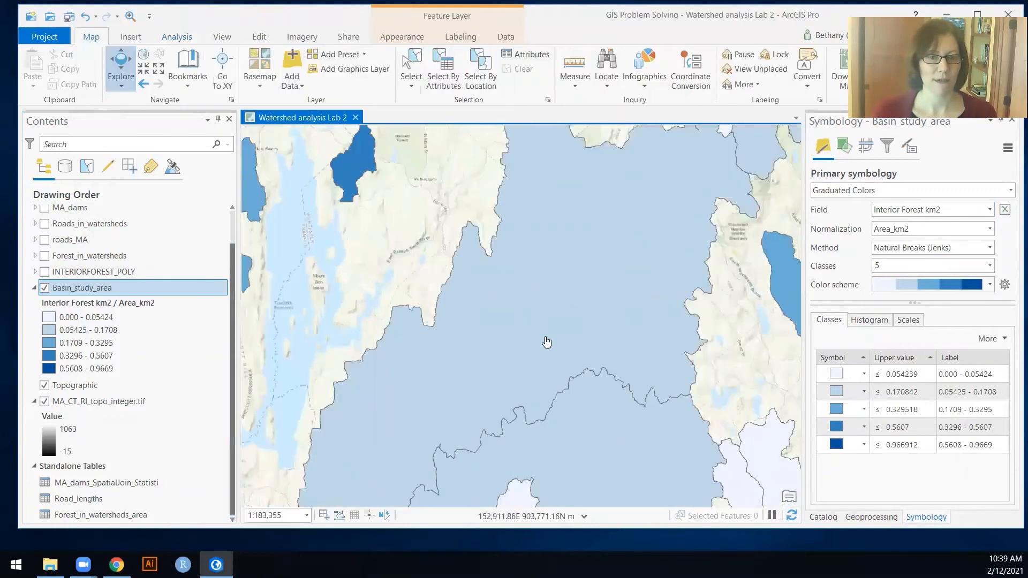
{"action": "scroll", "coordinate": [546, 340], "scroll_direction": "down", "scroll_amount": 3}
{"action": "scroll", "coordinate": [546, 339], "scroll_direction": "down", "scroll_amount": 2}
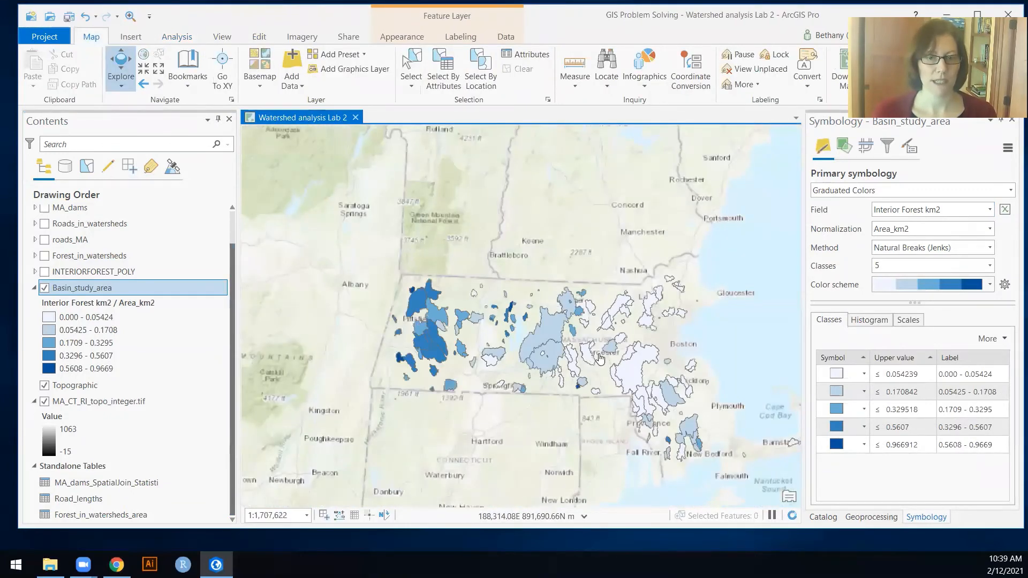
{"action": "left_click_drag", "start_coordinate": [599, 357], "coordinate": [567, 304]}
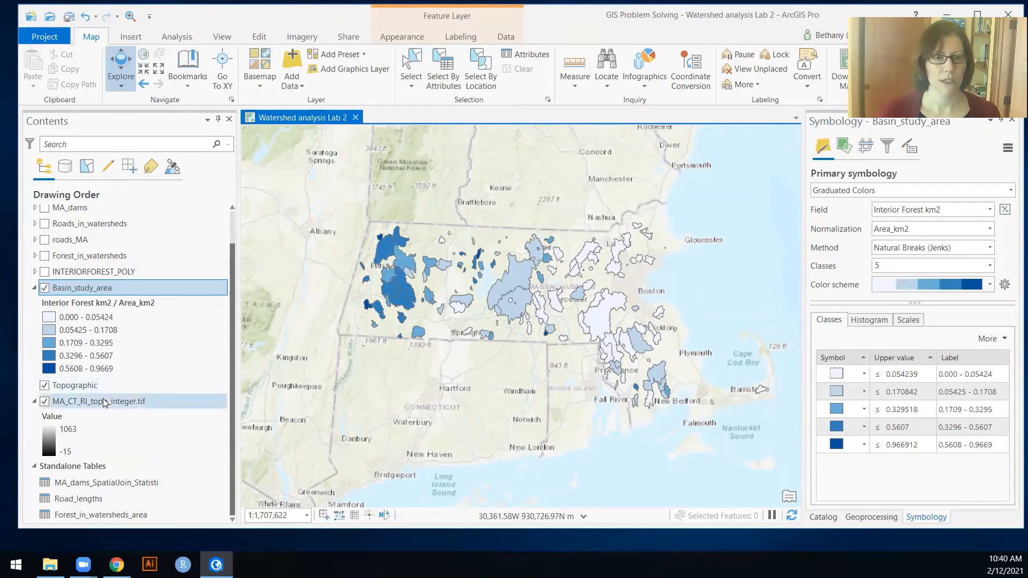
Move the MA_CT_RI_topo_integer.tif elevation raster above the Topographic basemap in the drawing order
{"action": "mouse_move", "coordinate": [105, 403]}
{"action": "left_mouse_down"}
{"action": "mouse_move", "coordinate": [68, 407]}
{"action": "mouse_move", "coordinate": [62, 385]}
{"action": "left_mouse_up"}
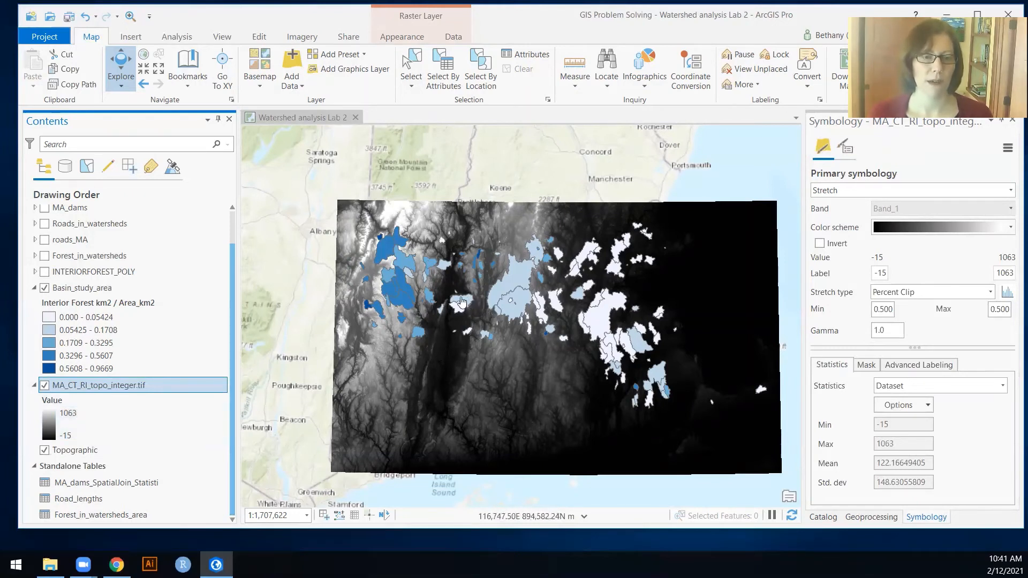
{"action": "scroll", "coordinate": [461, 302], "scroll_direction": "up", "scroll_amount": 2}
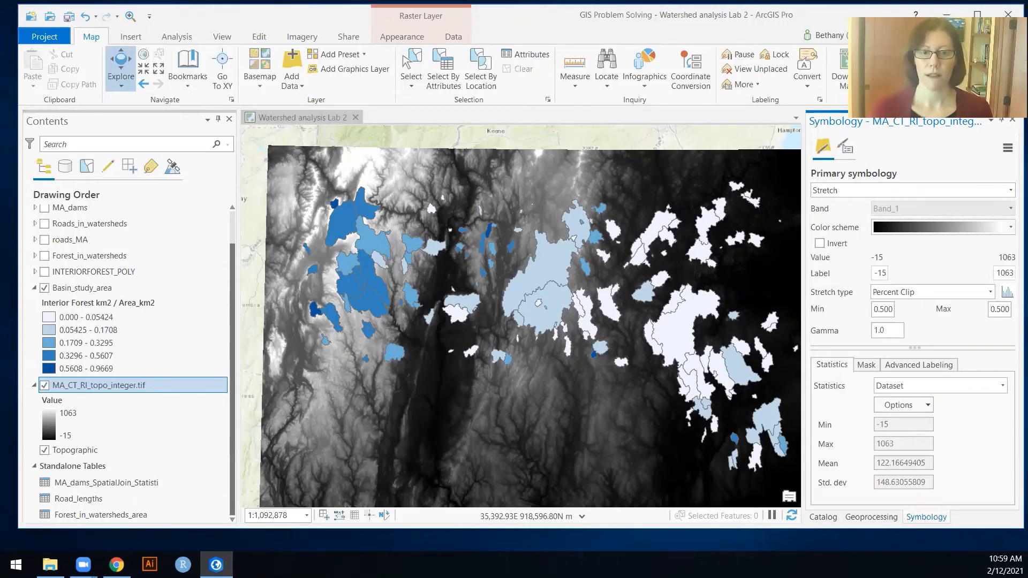
Set up the Spatial Analyst Zonal Statistics as Table tool with Basin_study_area zones by Name and MA_CT_RI_topo_integer.tif as value raster
{"action": "left_click", "coordinate": [871, 517]}
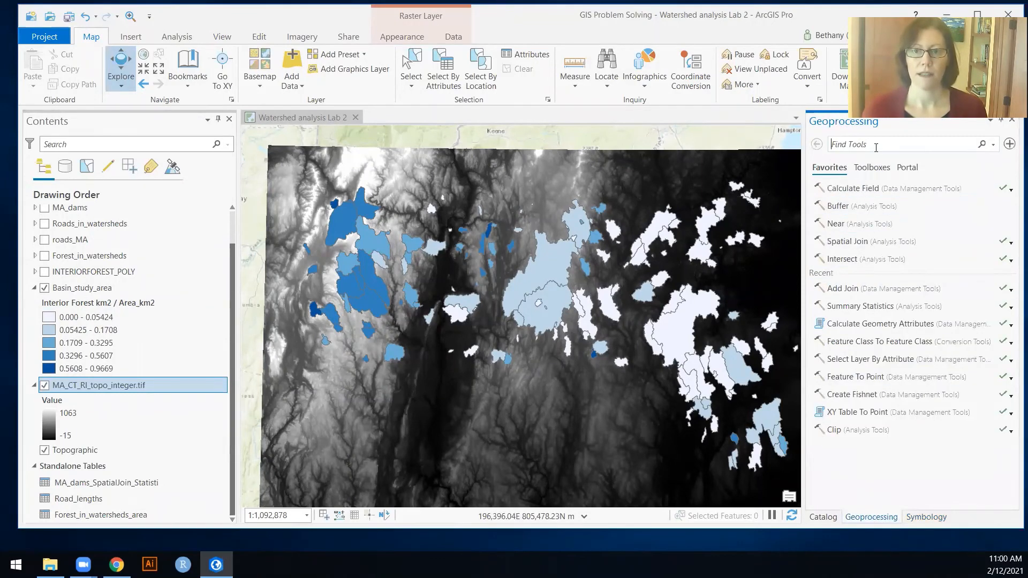
{"action": "type", "text": "zonal stat"}
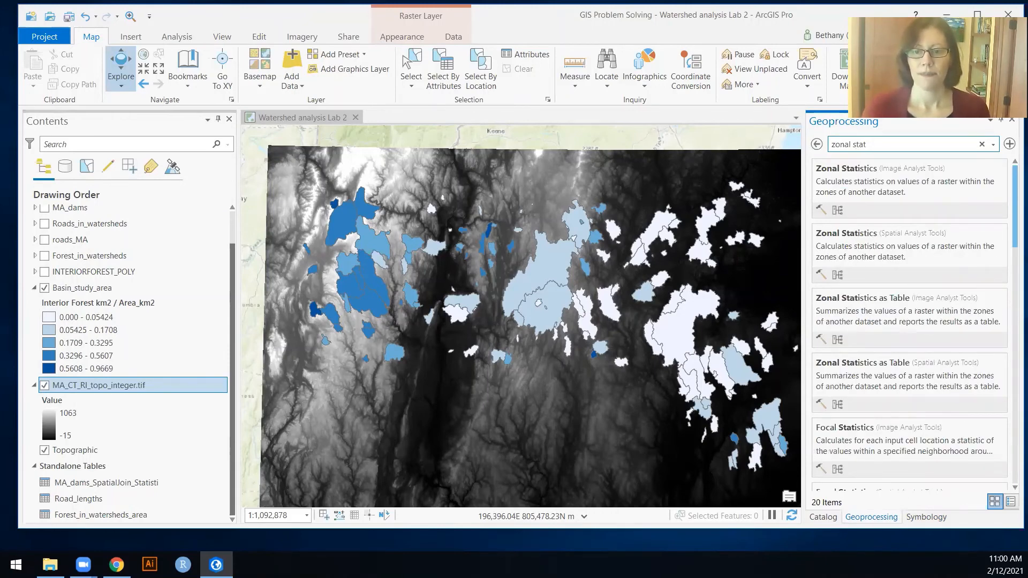
{"action": "left_click", "coordinate": [877, 375]}
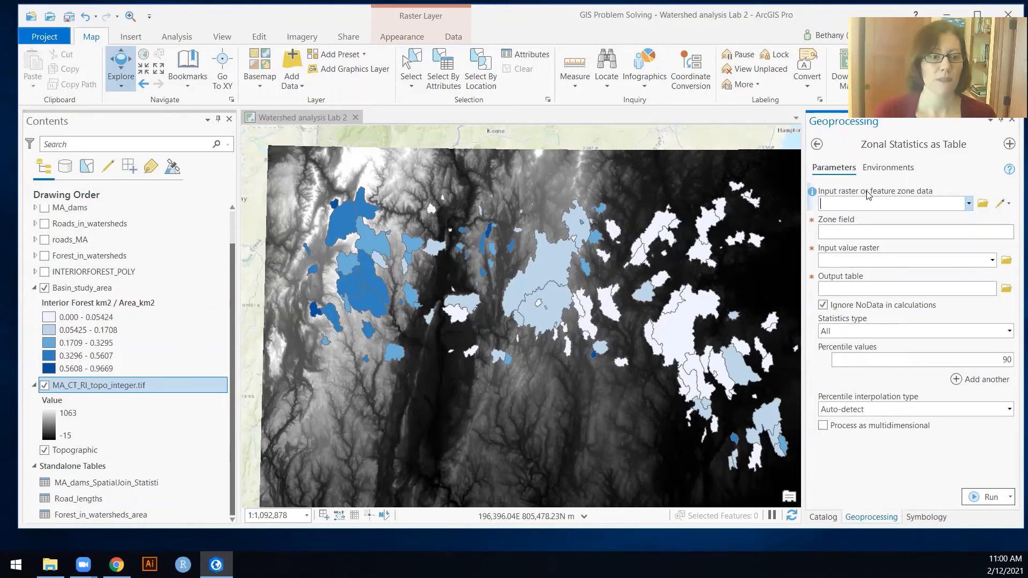
{"action": "left_click", "coordinate": [970, 203]}
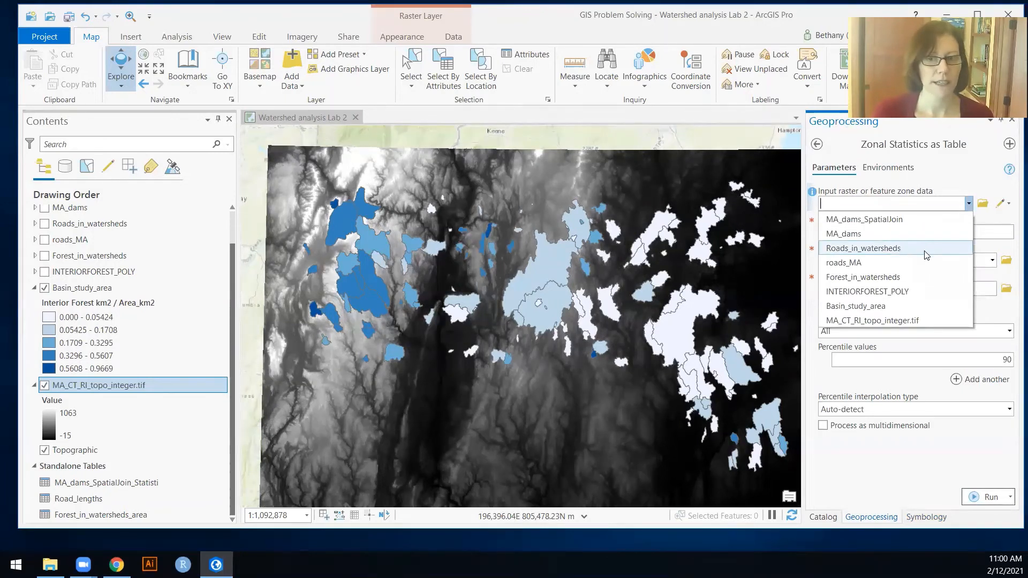
{"action": "left_click", "coordinate": [921, 306]}
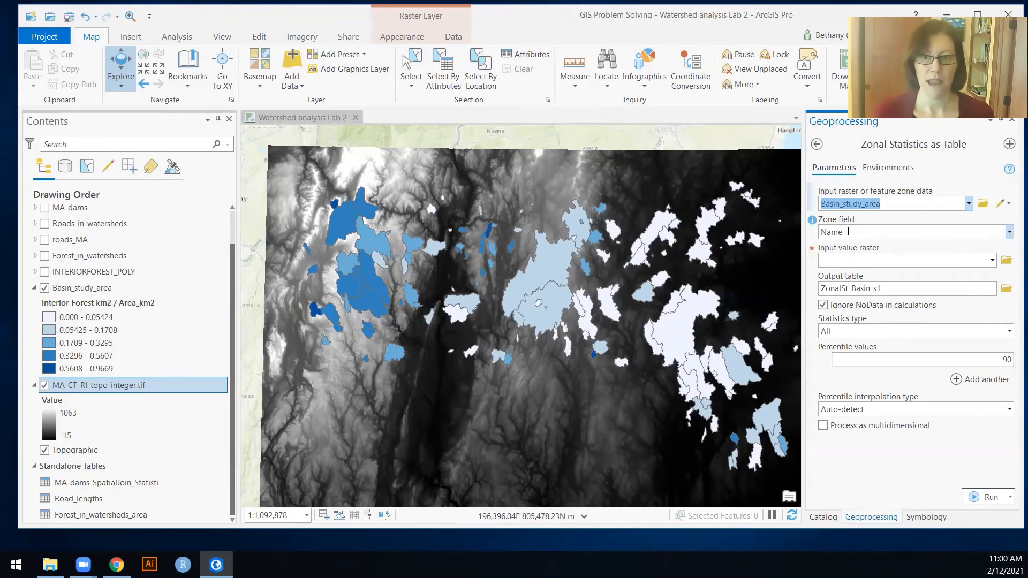
{"action": "left_click", "coordinate": [992, 261]}
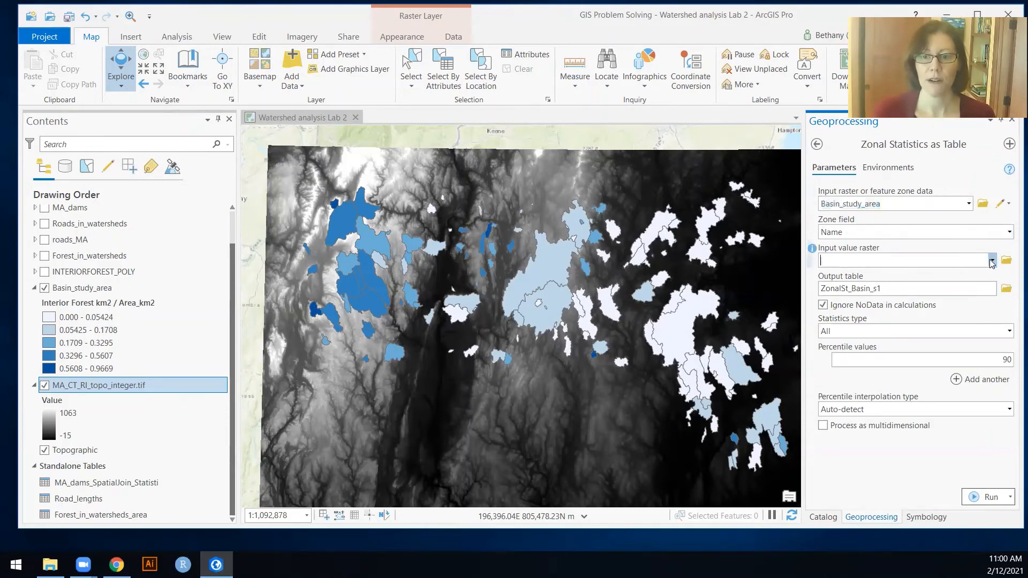
{"action": "left_click", "coordinate": [924, 277]}
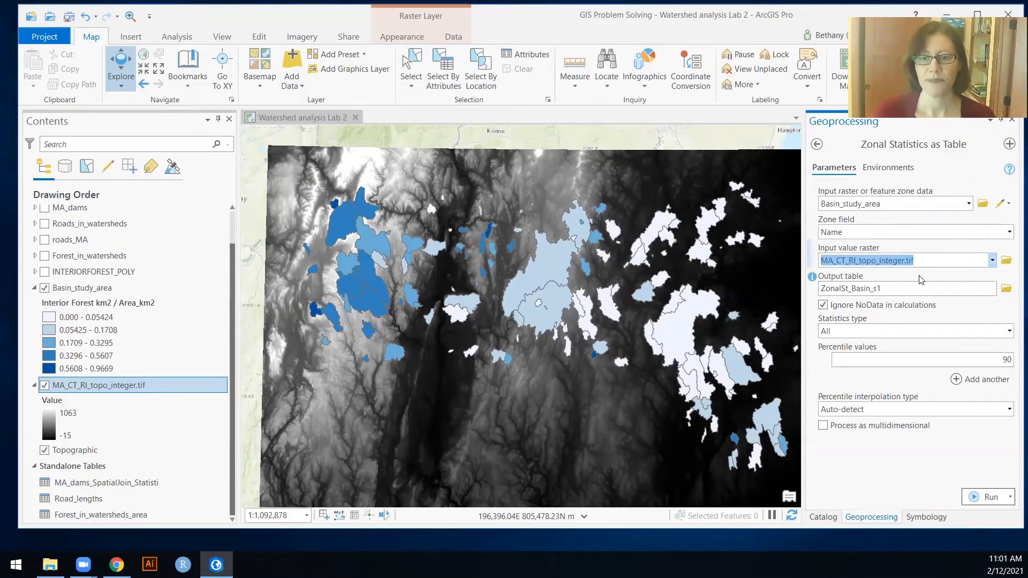
Name the output table Topo_in_watersheds, run the zonal statistics with all statistics types, and open the resulting table
{"action": "left_click", "coordinate": [905, 289]}
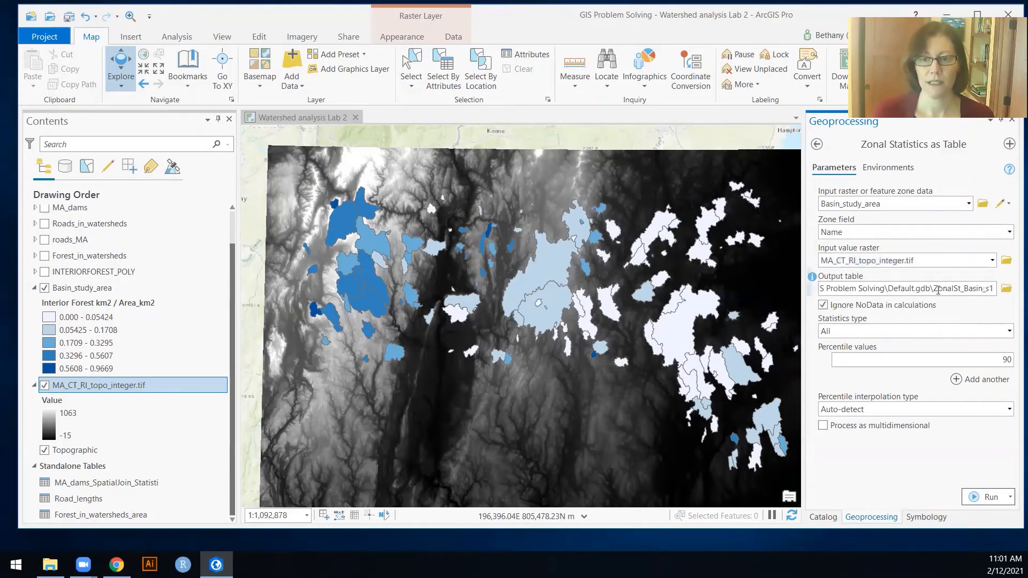
{"action": "left_click_drag", "start_coordinate": [934, 289], "coordinate": [1000, 289]}
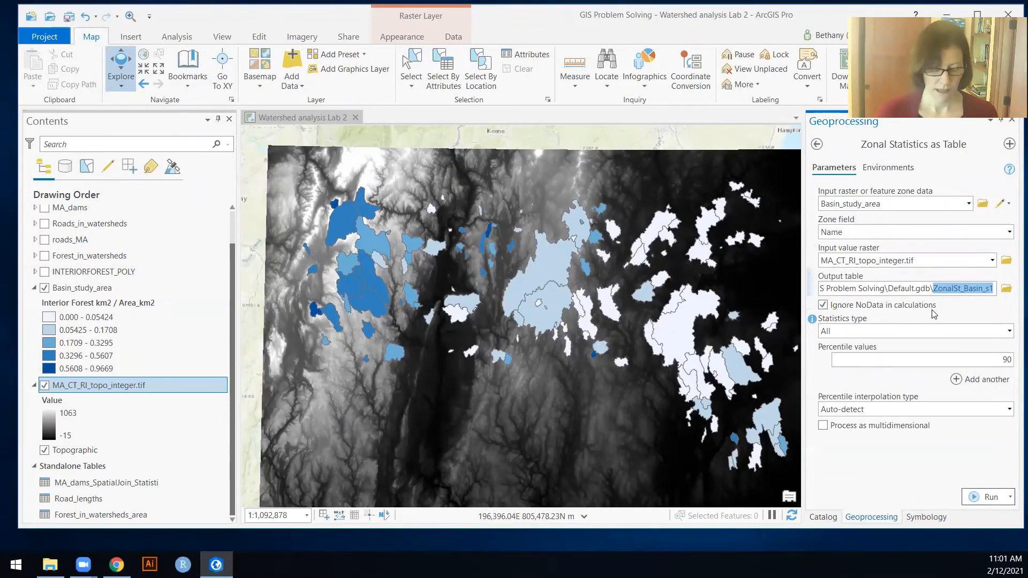
{"action": "type", "text": "Topo"}
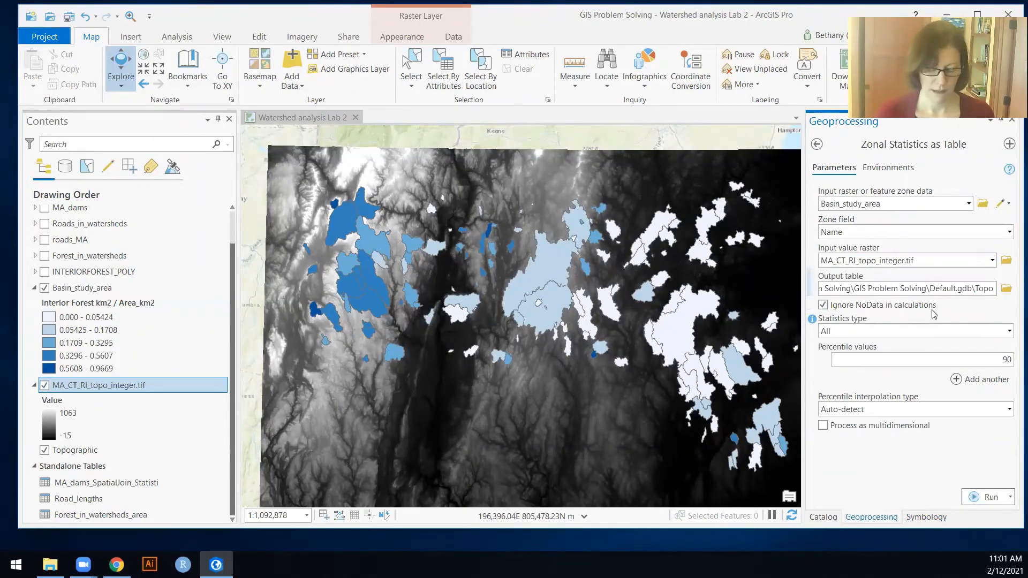
{"action": "type", "text": "_in_watersh"}
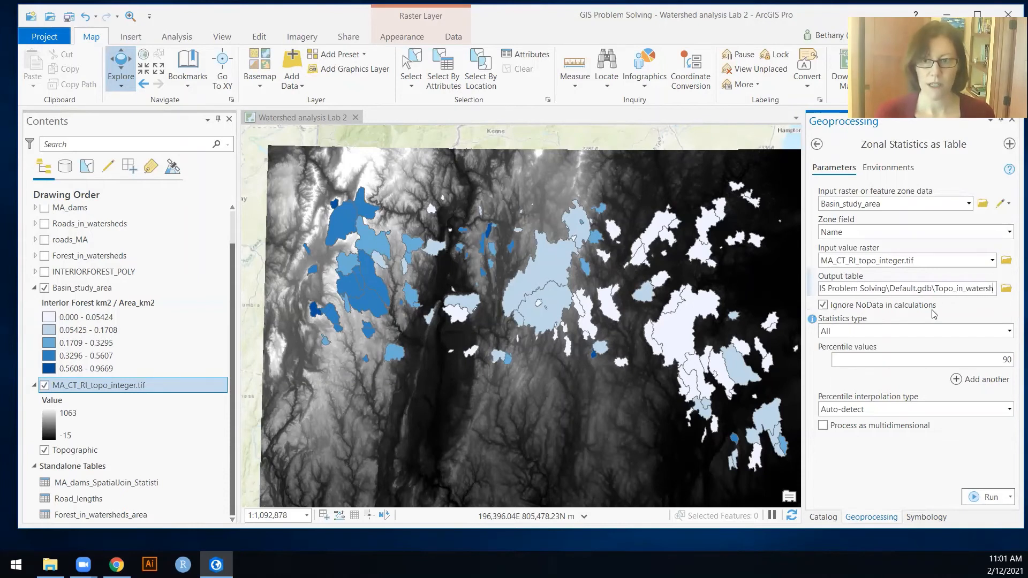
{"action": "type", "text": "eds"}
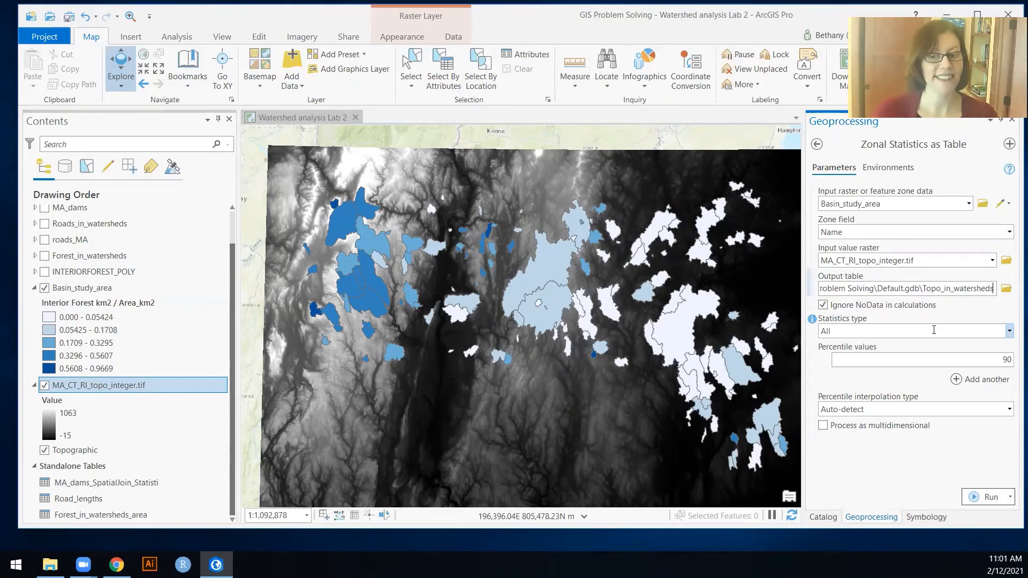
{"action": "left_click", "coordinate": [1009, 331]}
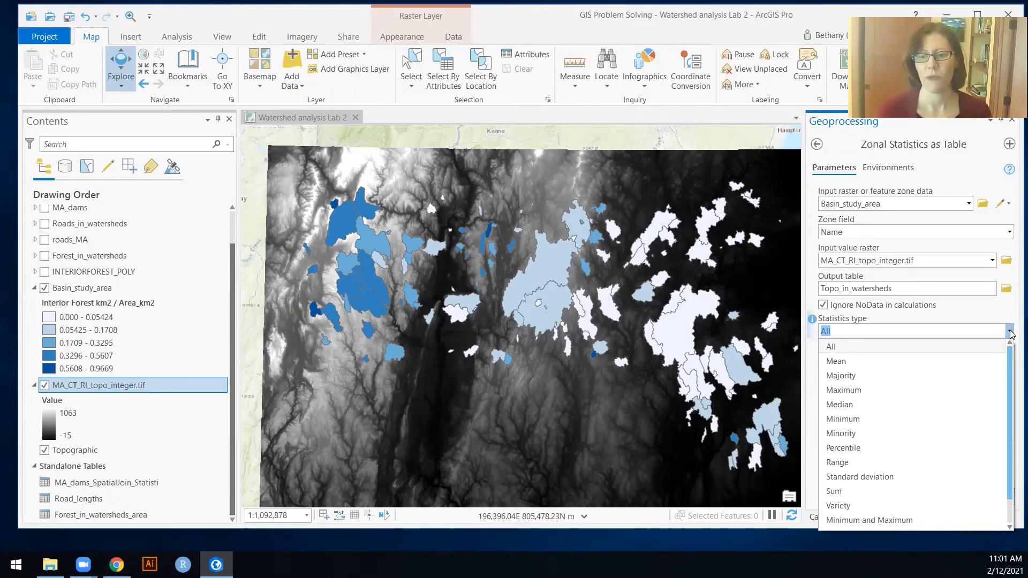
{"action": "left_click", "coordinate": [1011, 334]}
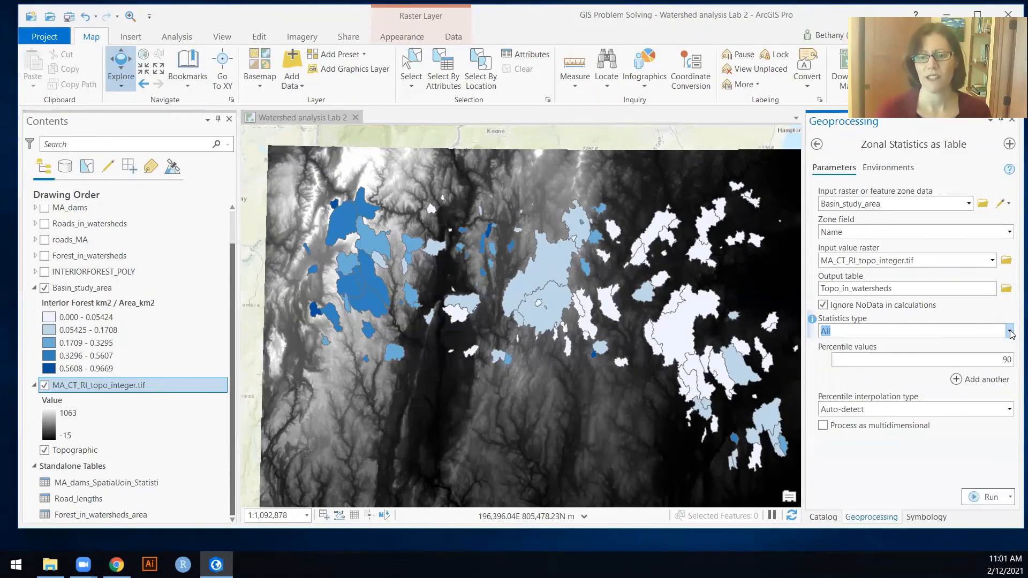
{"action": "left_click", "coordinate": [987, 498]}
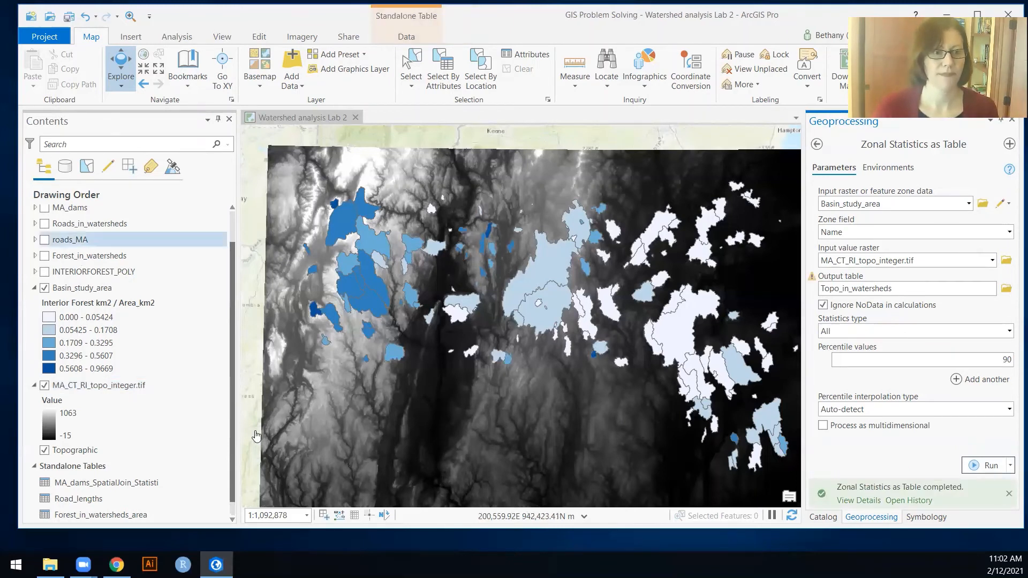
{"action": "right_click", "coordinate": [121, 515]}
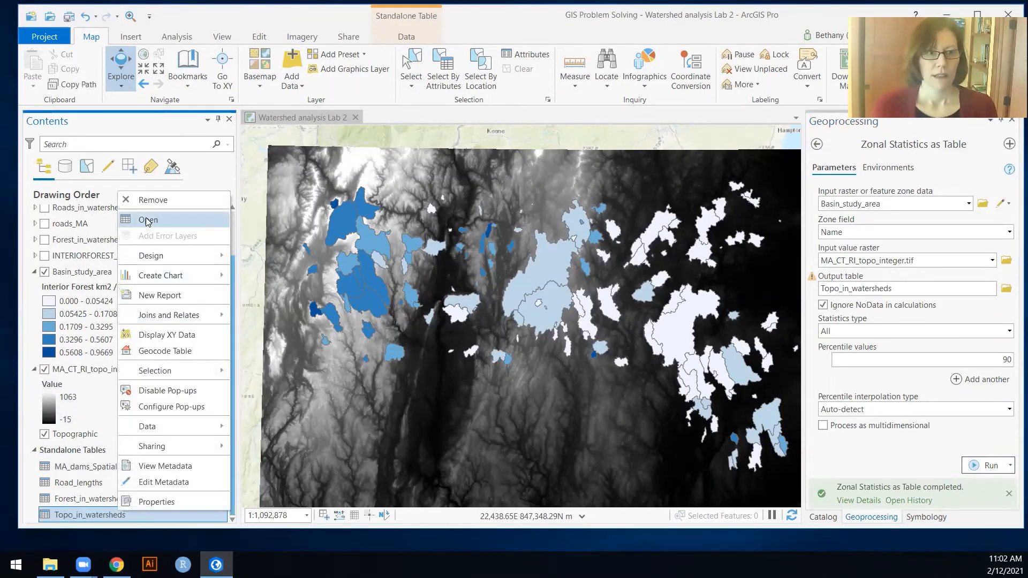
{"action": "left_click", "coordinate": [147, 221]}
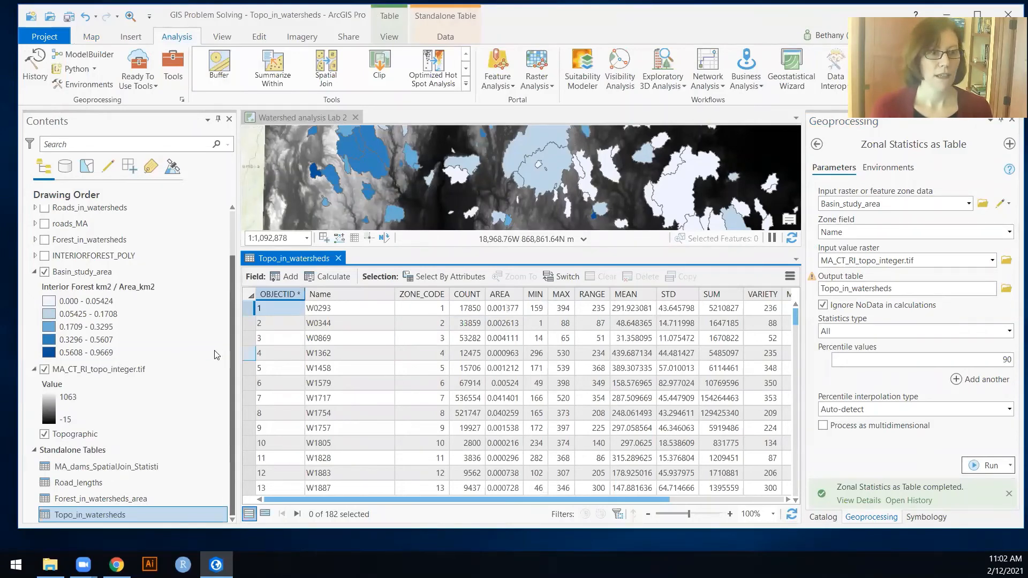
Examine the spatial reference of MA_CT_RI_topo_integer.tif, and look through the statistics columns of Topo_in_watersheds
{"action": "right_click", "coordinate": [100, 378]}
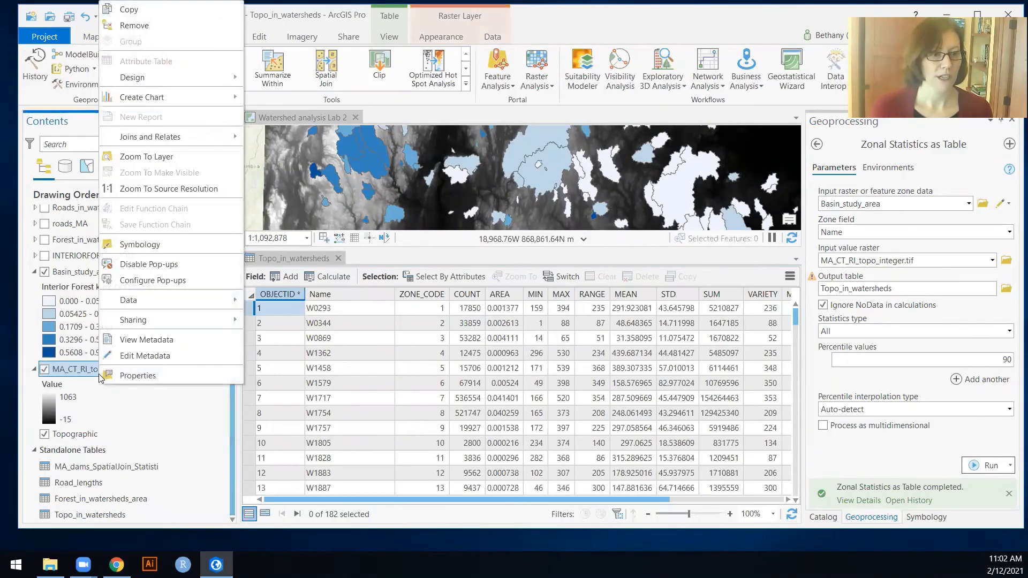
{"action": "left_click", "coordinate": [130, 376]}
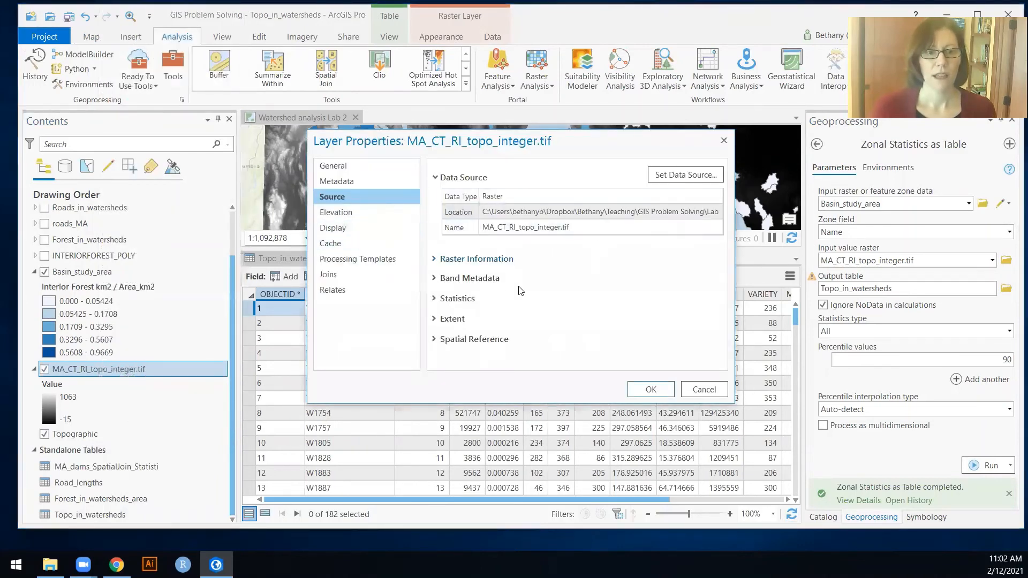
{"action": "left_click", "coordinate": [454, 339]}
{"action": "scroll", "coordinate": [617, 320], "scroll_direction": "down", "scroll_amount": 1}
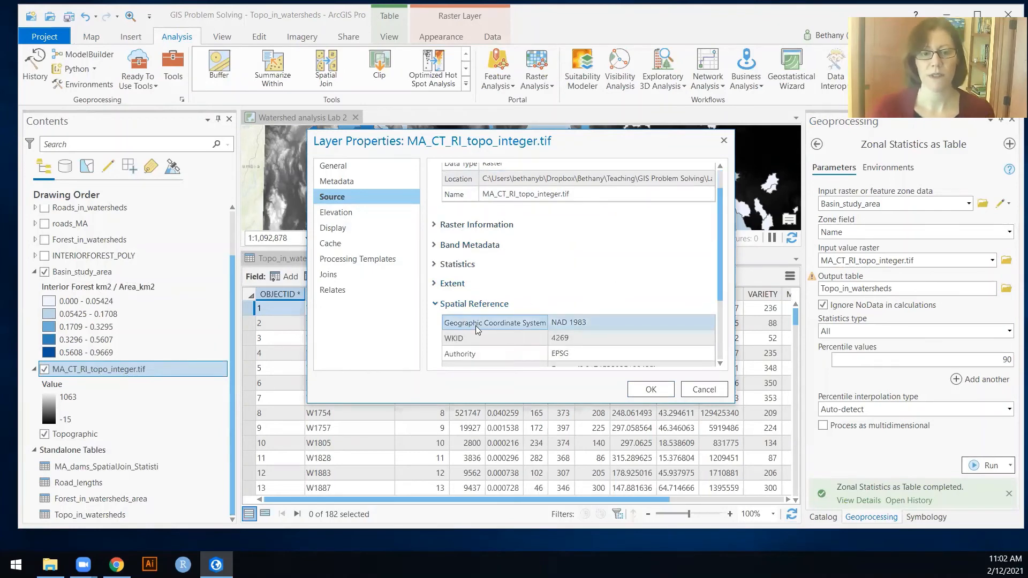
{"action": "scroll", "coordinate": [476, 325], "scroll_direction": "down", "scroll_amount": 3}
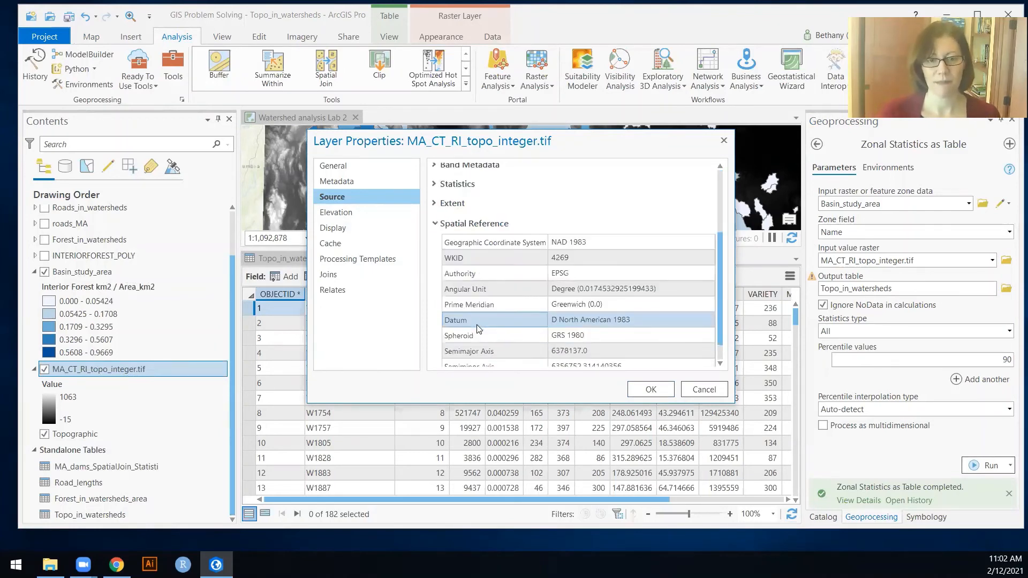
{"action": "left_click", "coordinate": [723, 142]}
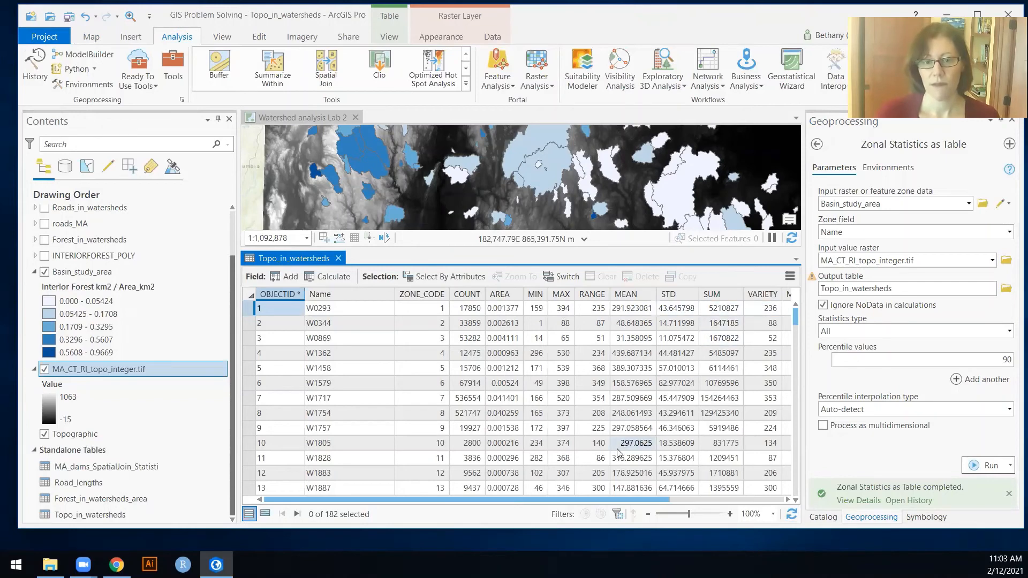
{"action": "left_click_drag", "start_coordinate": [694, 496], "coordinate": [749, 492]}
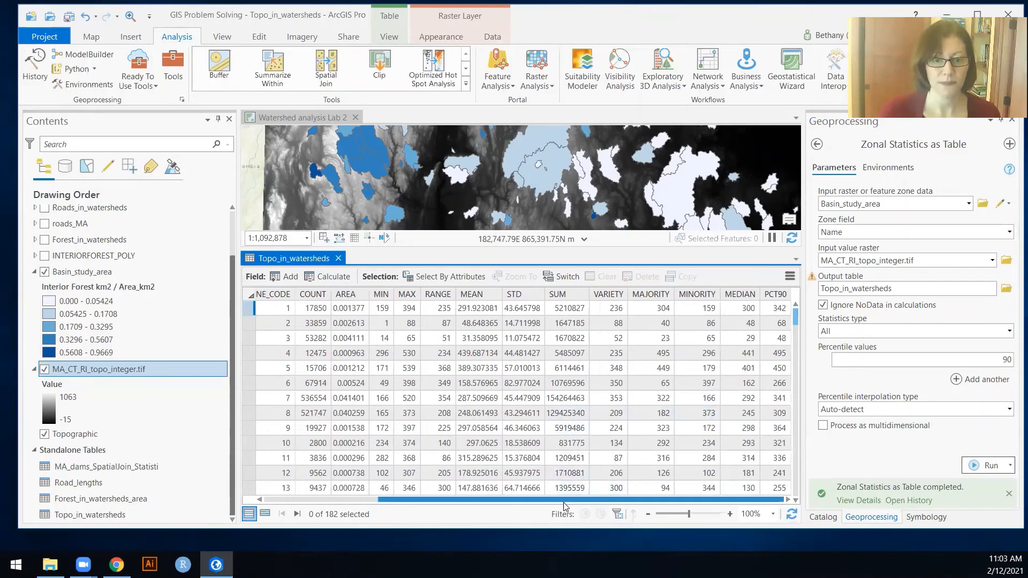
{"action": "left_click_drag", "start_coordinate": [564, 502], "coordinate": [447, 504]}
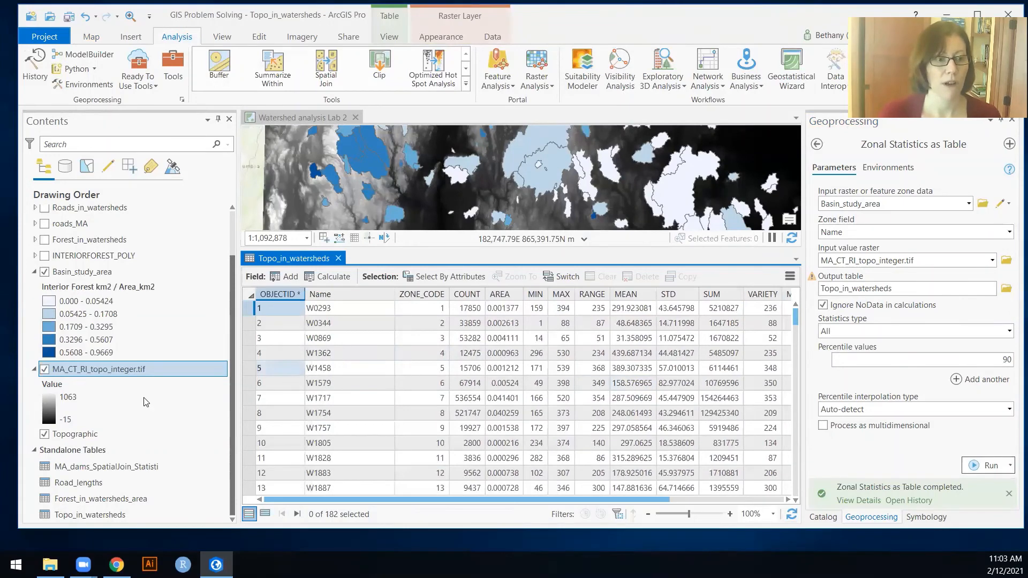
Join the Topo_in_watersheds table to Basin_study_area using the Name field in both tables
{"action": "right_click", "coordinate": [90, 270]}
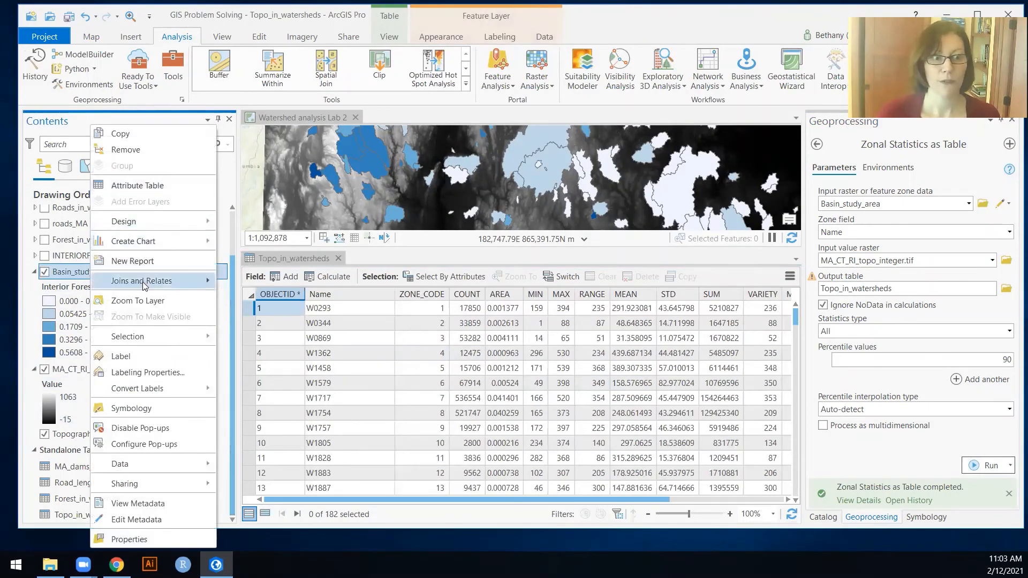
{"action": "mouse_move", "coordinate": [155, 281]}
{"action": "left_click", "coordinate": [259, 284]}
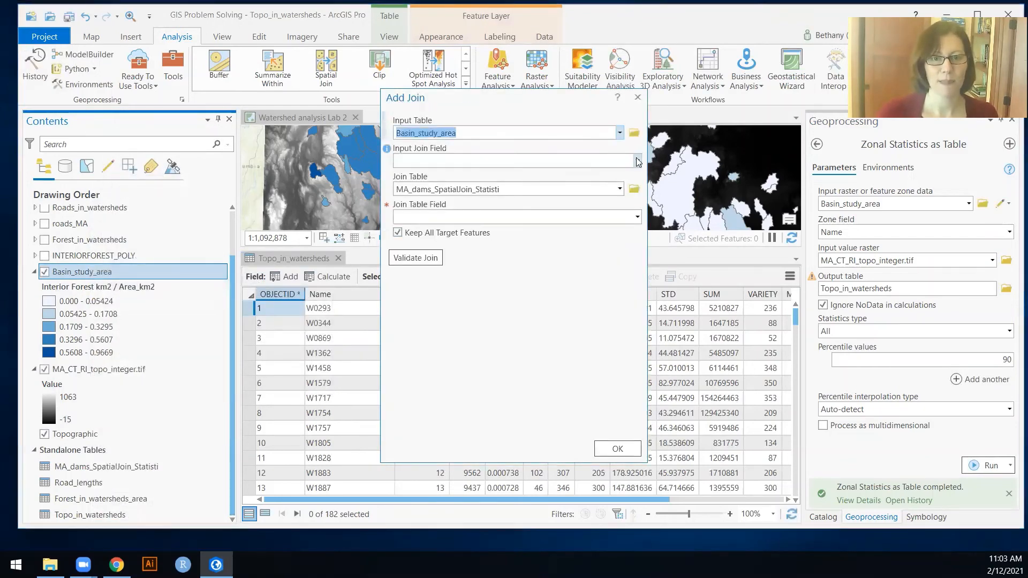
{"action": "left_click", "coordinate": [637, 160]}
{"action": "left_click", "coordinate": [436, 194]}
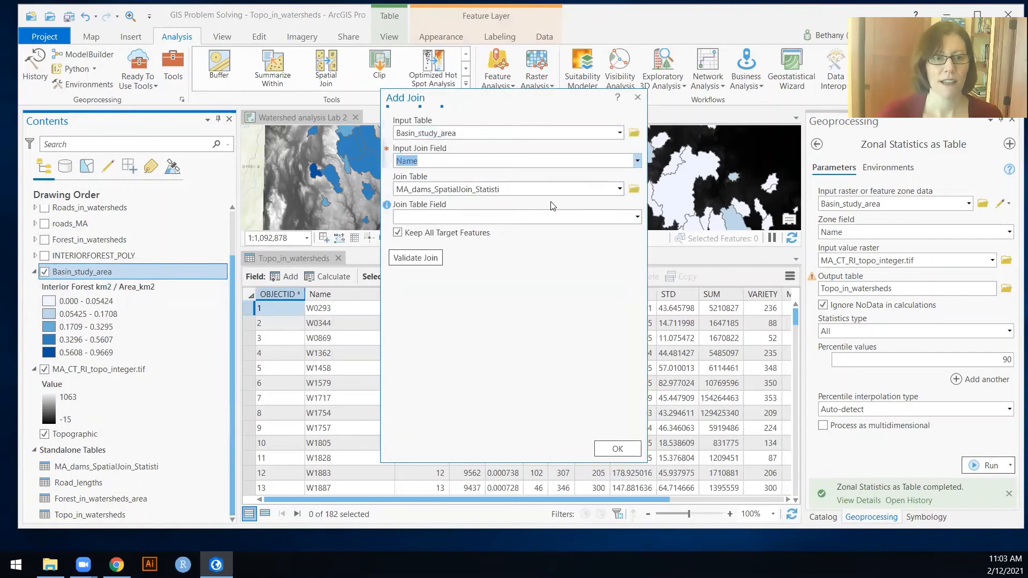
{"action": "left_click", "coordinate": [620, 193]}
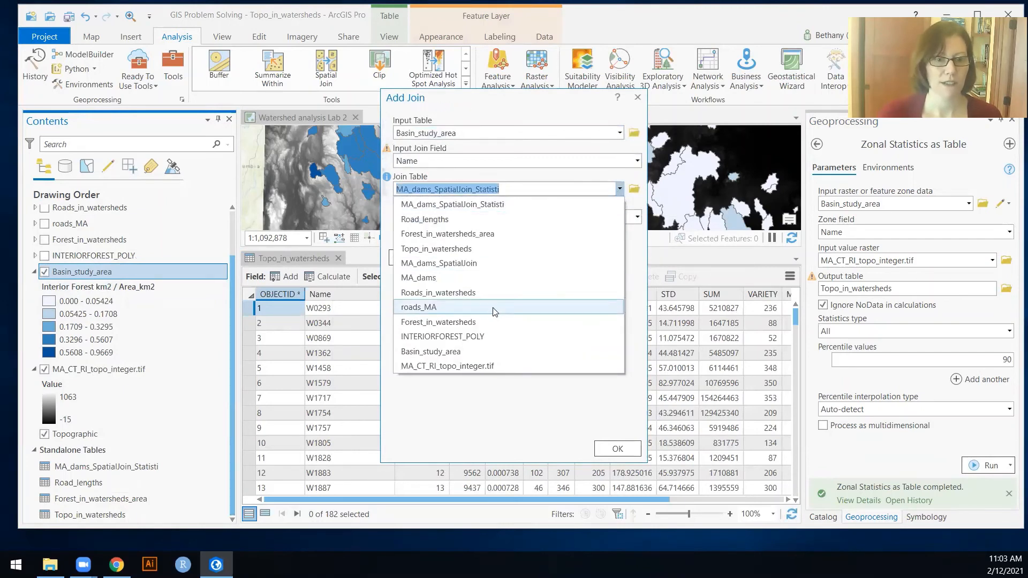
{"action": "left_click", "coordinate": [467, 249]}
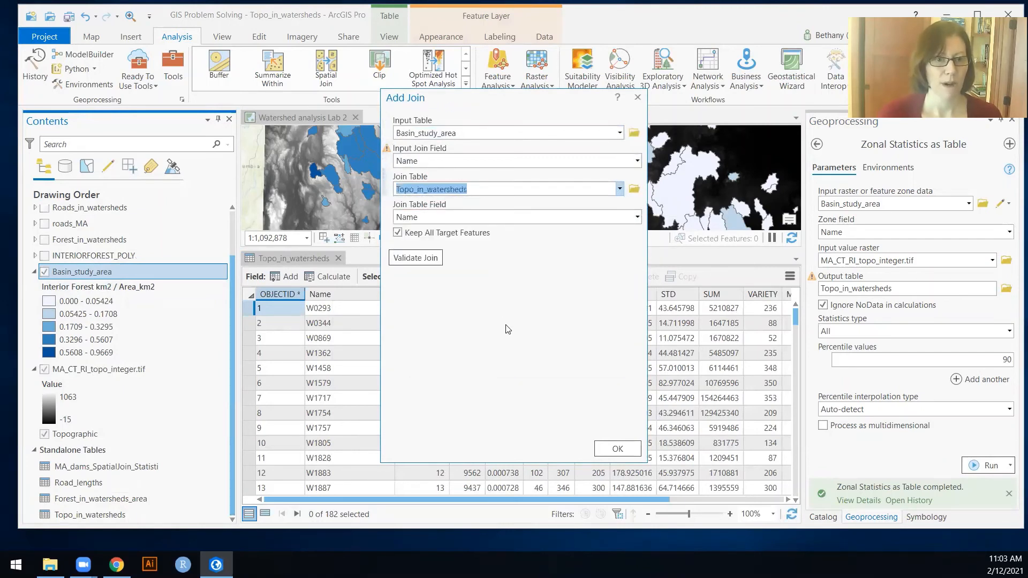
{"action": "left_click", "coordinate": [615, 449]}
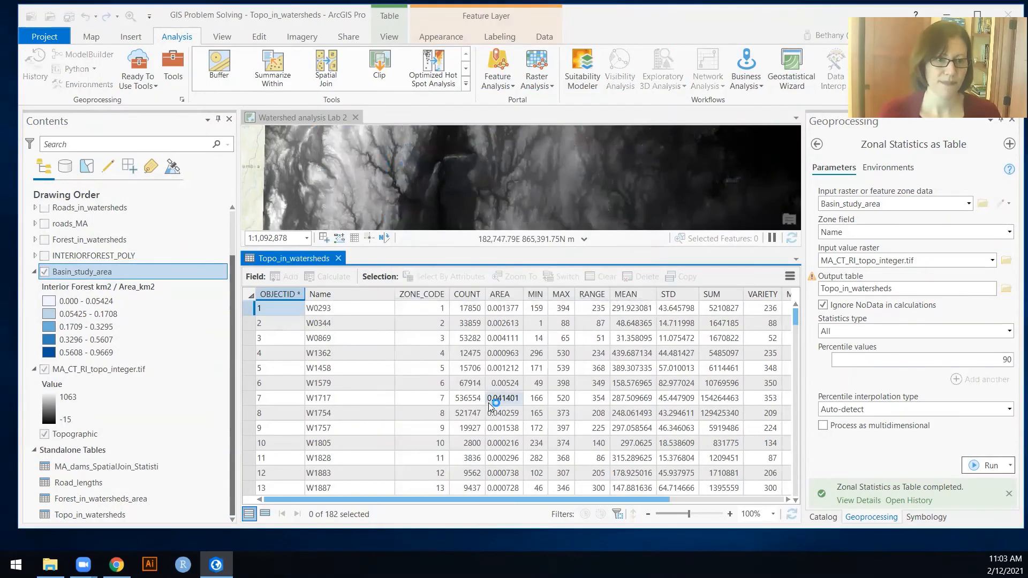
Hide and collapse the elevation raster layer, and replace the open Topo_in_watersheds table with Basin_study_area's attribute table showing the joined elevation statistics
{"action": "left_click", "coordinate": [45, 369]}
{"action": "left_click", "coordinate": [34, 369]}
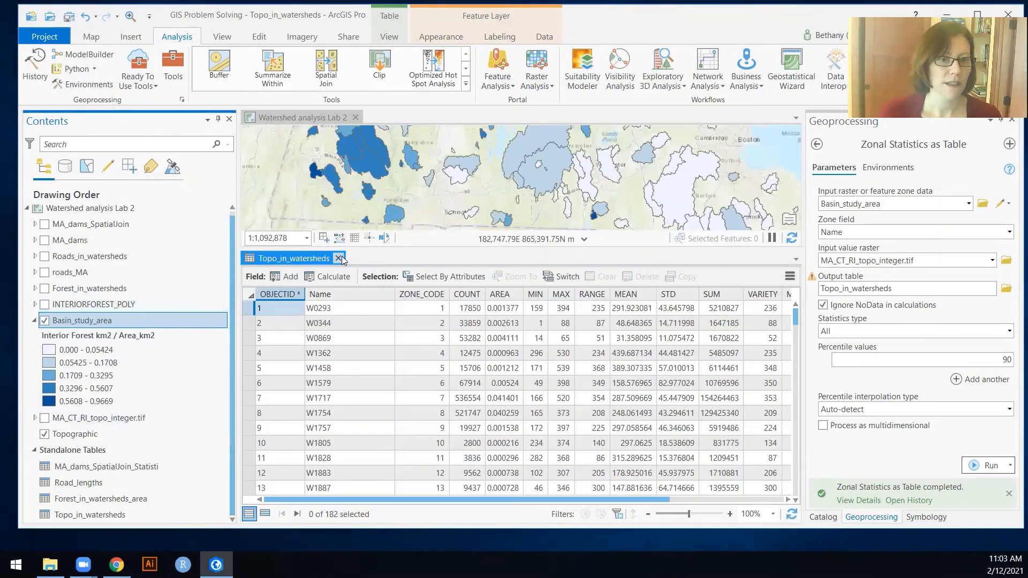
{"action": "left_click", "coordinate": [338, 258]}
{"action": "right_click", "coordinate": [73, 322]}
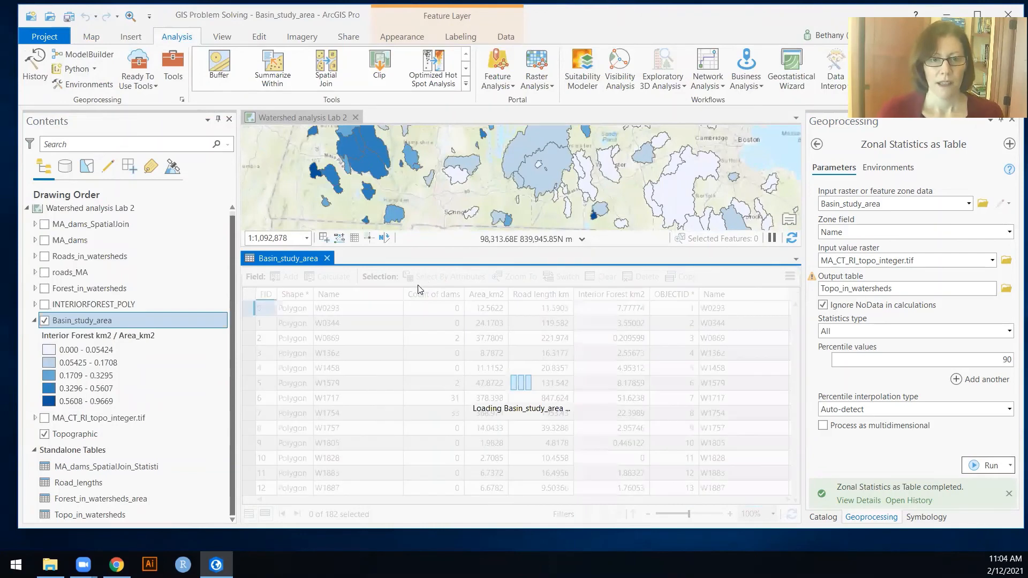
{"action": "left_click_drag", "start_coordinate": [459, 503], "coordinate": [758, 492]}
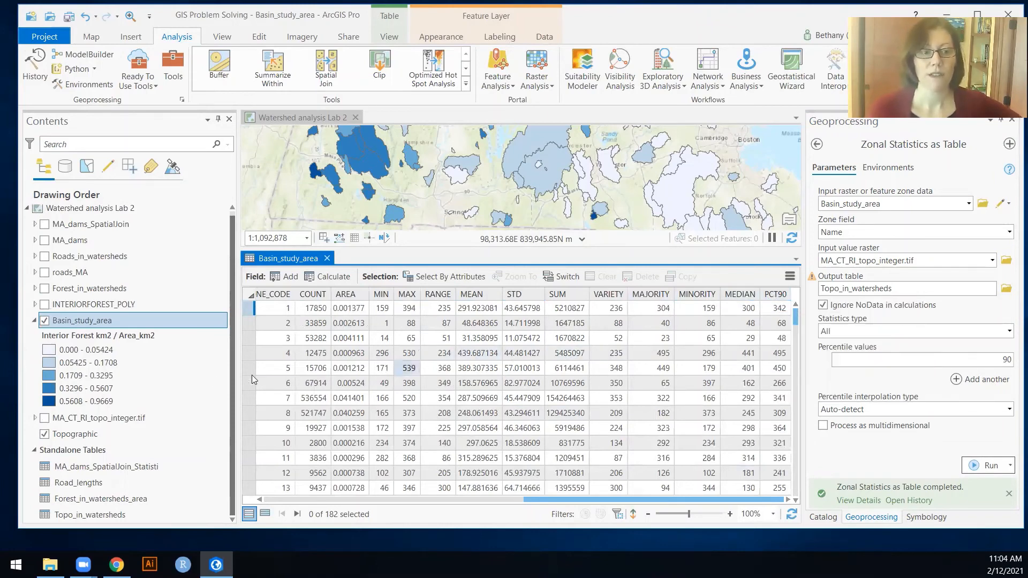
Set up a feature export of Basin_study_area to Default.gdb with the output name Basin_study_area_v2
{"action": "right_click", "coordinate": [68, 326]}
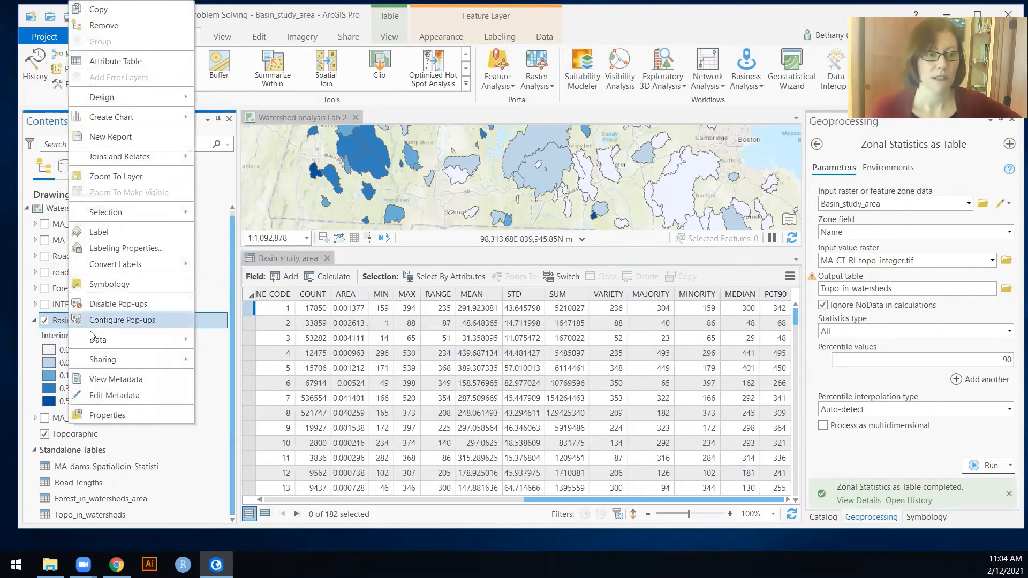
{"action": "mouse_move", "coordinate": [96, 338]}
{"action": "left_click", "coordinate": [227, 344]}
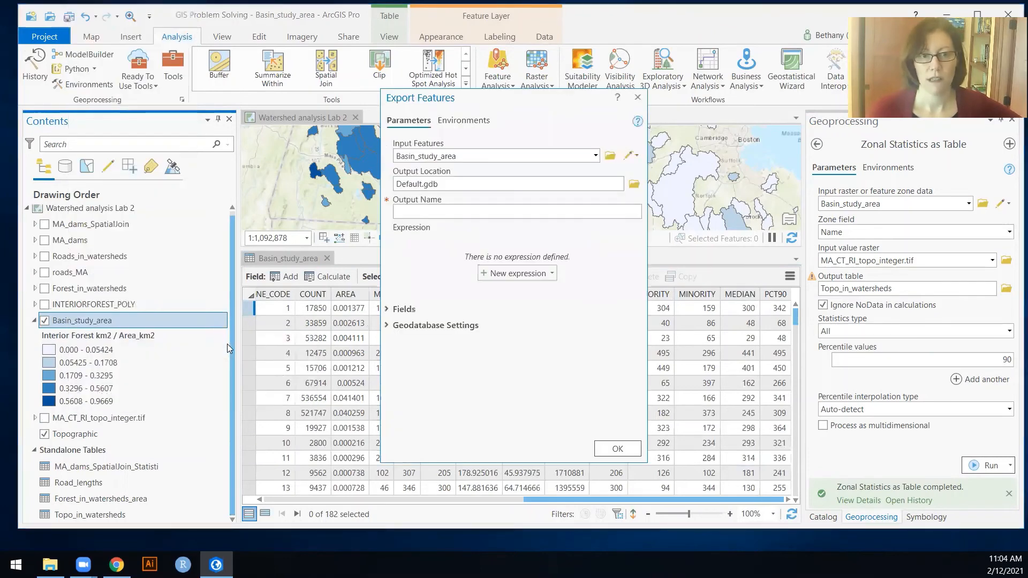
{"action": "left_click", "coordinate": [469, 155]}
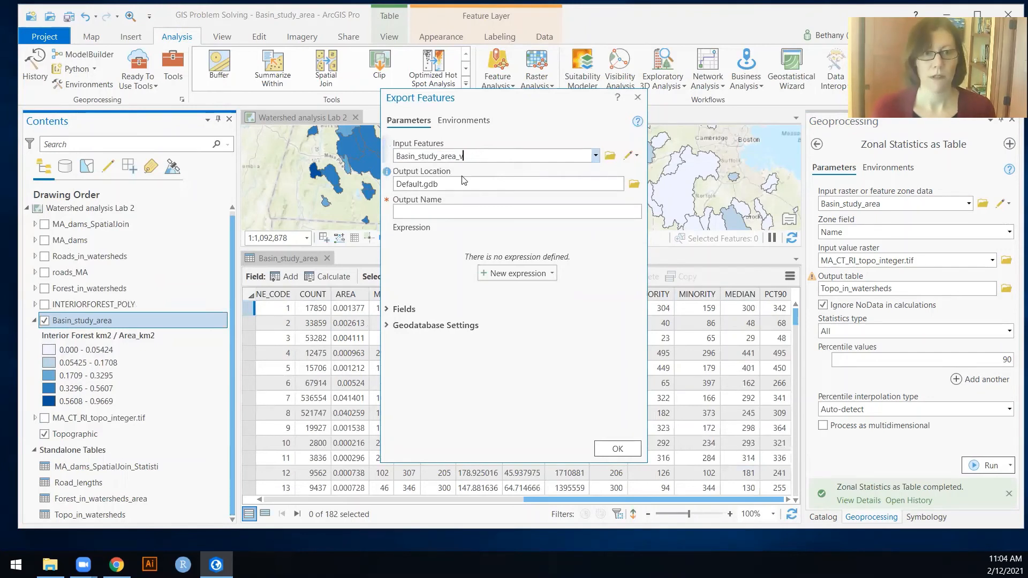
{"action": "left_click", "coordinate": [451, 213]}
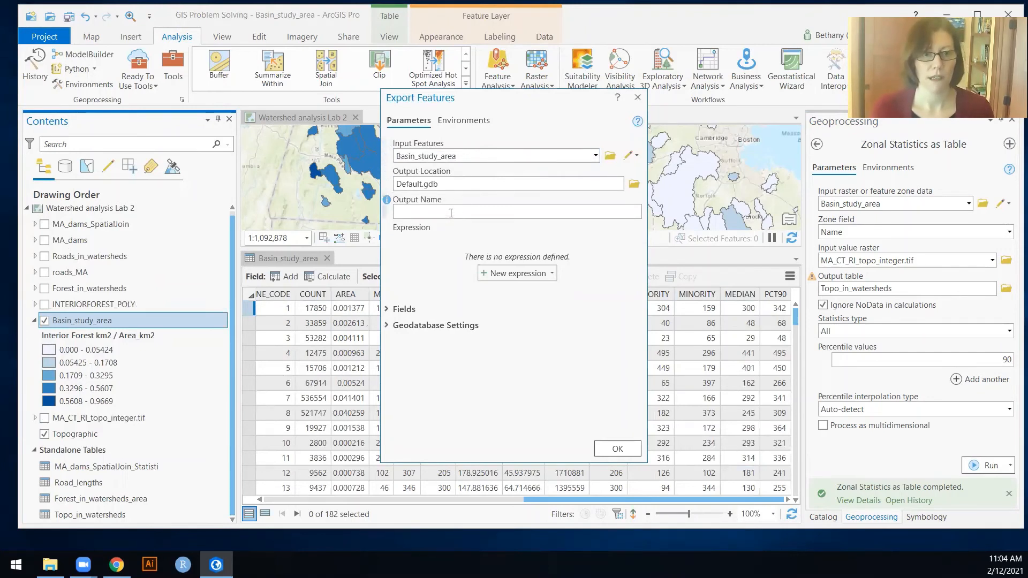
{"action": "type", "text": "Basin"}
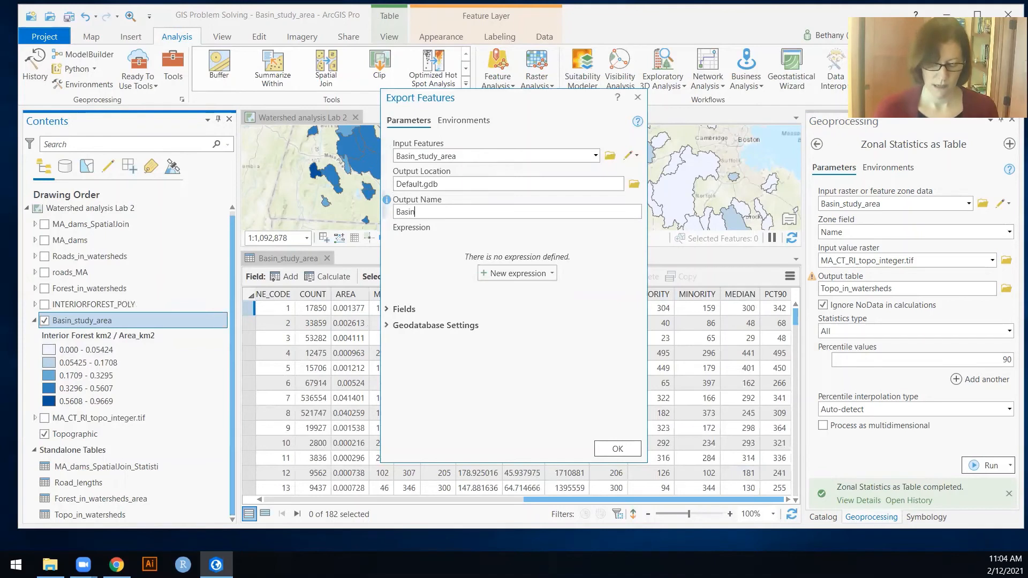
{"action": "type", "text": "_study_area_v2"}
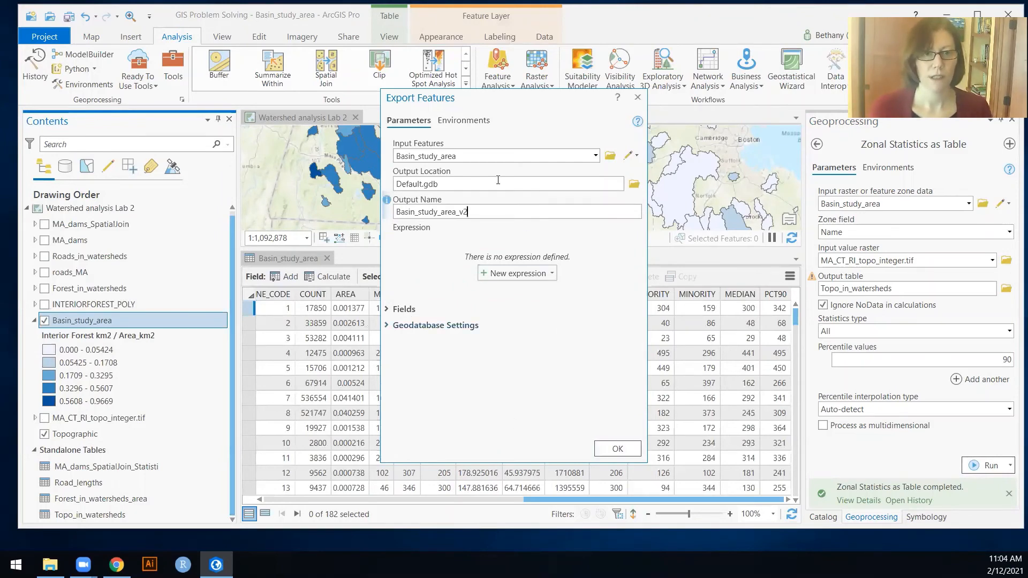
Use Basin_study_area's coordinate system as the output coordinate system and run the feature export
{"action": "left_click", "coordinate": [474, 121]}
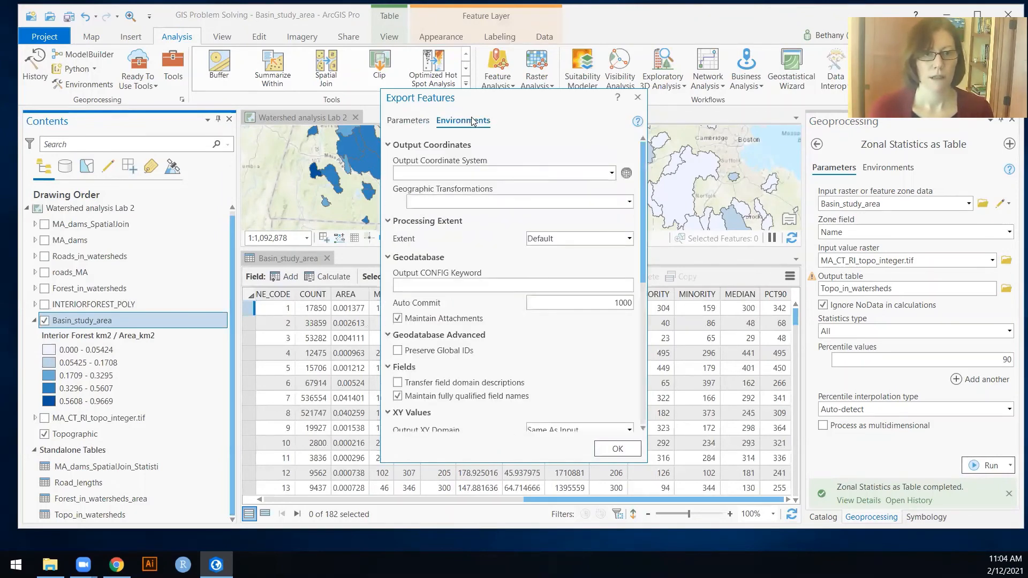
{"action": "left_click", "coordinate": [611, 174]}
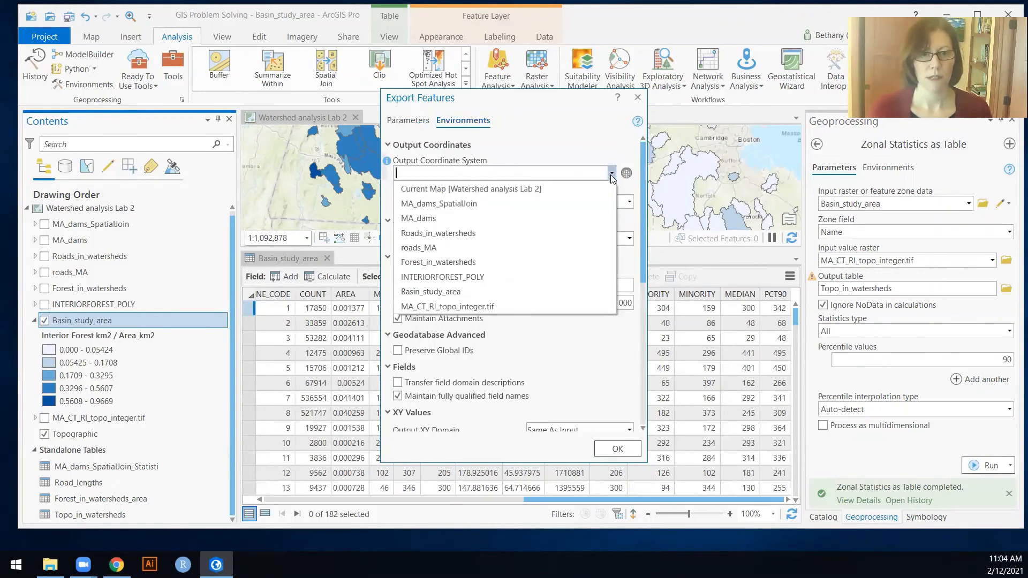
{"action": "left_click", "coordinate": [470, 292]}
{"action": "left_click", "coordinate": [403, 122]}
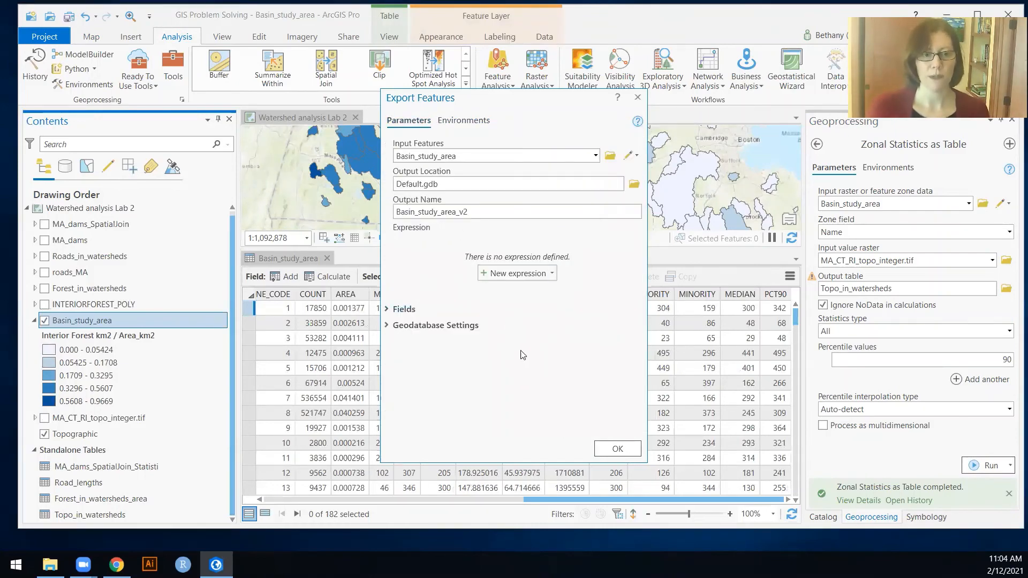
{"action": "left_click", "coordinate": [616, 448]}
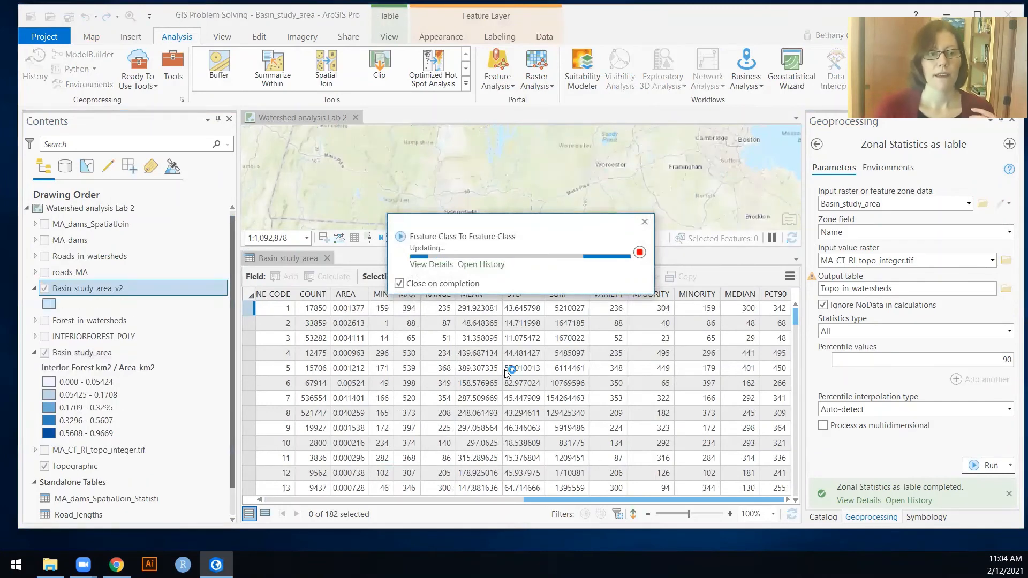
Hide the Basin_study_area layer, open the attribute table of Basin_study_area_v2, and look through its joined elevation columns
{"action": "left_click", "coordinate": [45, 352]}
{"action": "right_click", "coordinate": [89, 289]}
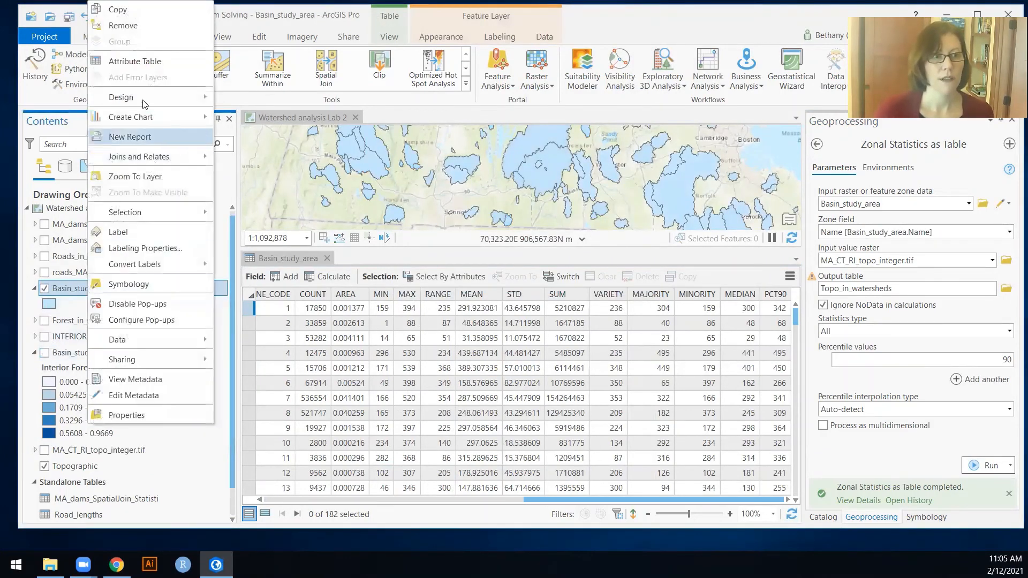
{"action": "left_click", "coordinate": [146, 61]}
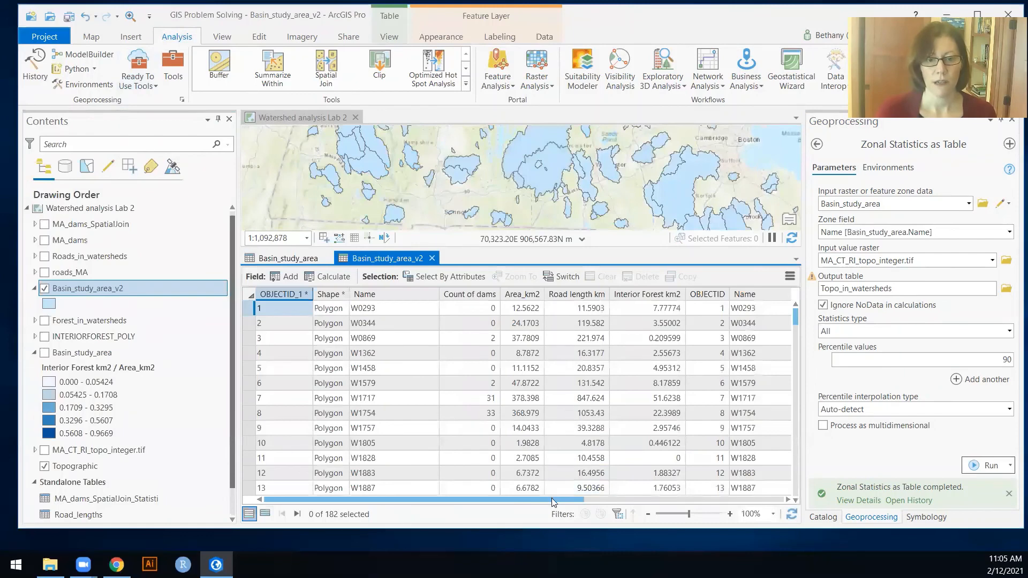
{"action": "left_click_drag", "start_coordinate": [553, 502], "coordinate": [708, 491]}
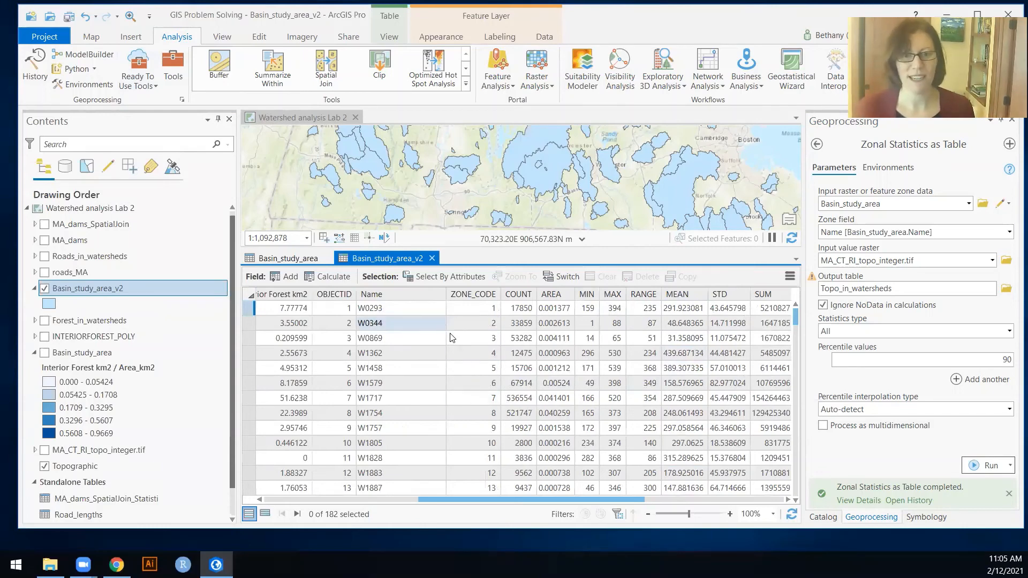
Set the MIN field's alias to MIN Elevation in Basin_study_area_v2, save the field changes, and widen that column in the table
{"action": "left_click", "coordinate": [611, 296]}
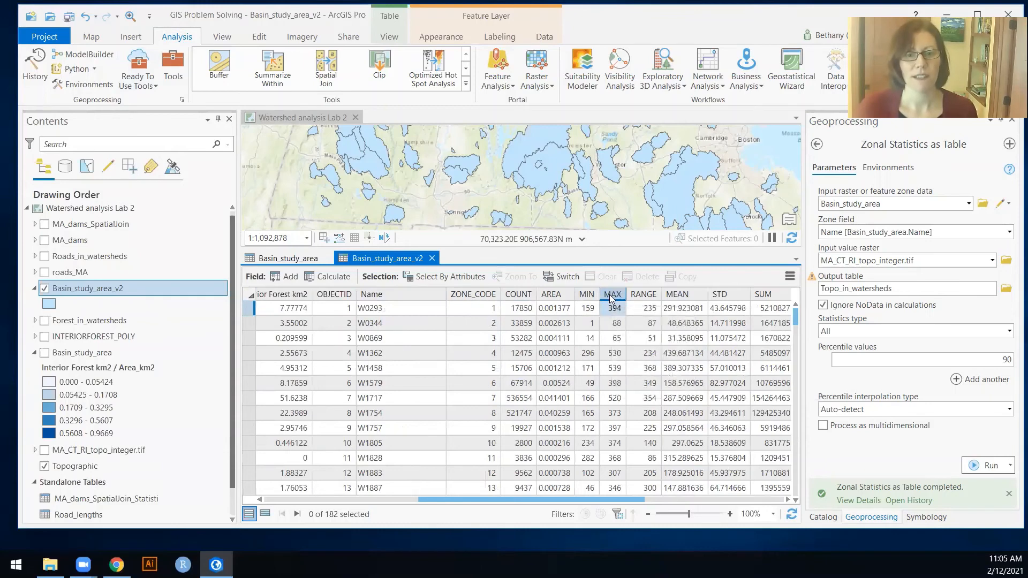
{"action": "double_click", "coordinate": [610, 296]}
{"action": "right_click", "coordinate": [611, 296]}
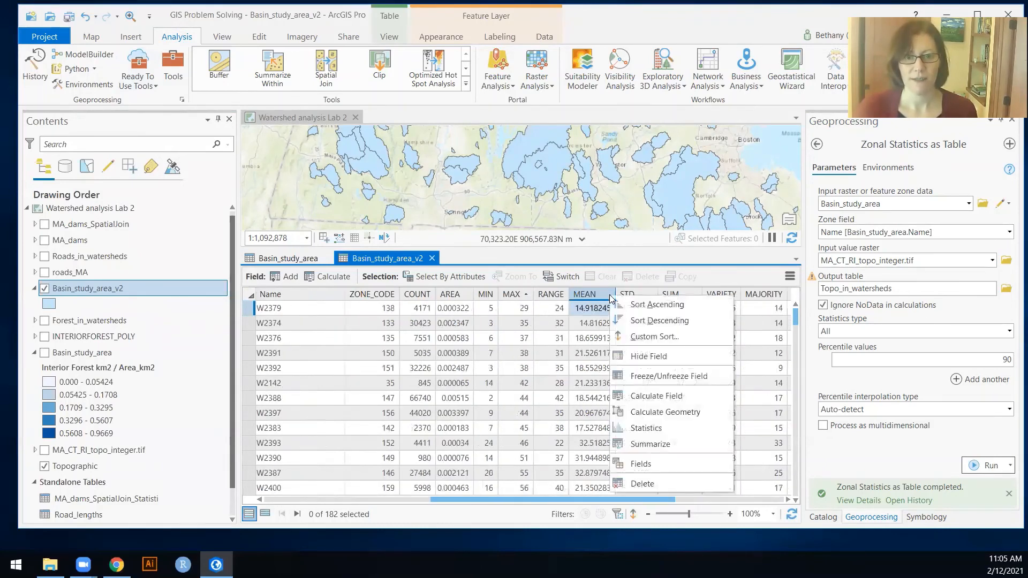
{"action": "left_click", "coordinate": [646, 470]}
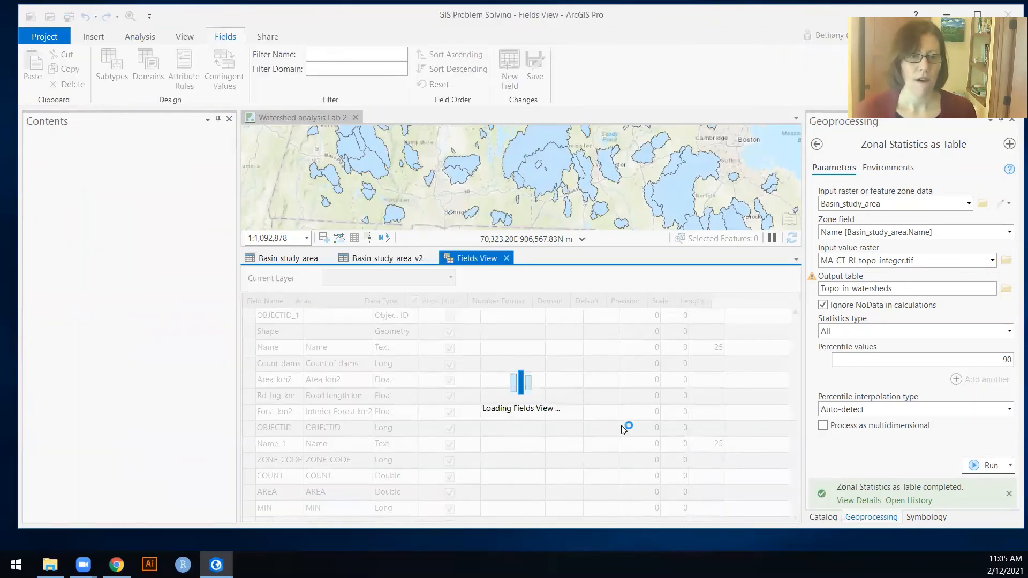
{"action": "scroll", "coordinate": [491, 432], "scroll_direction": "down", "scroll_amount": 1}
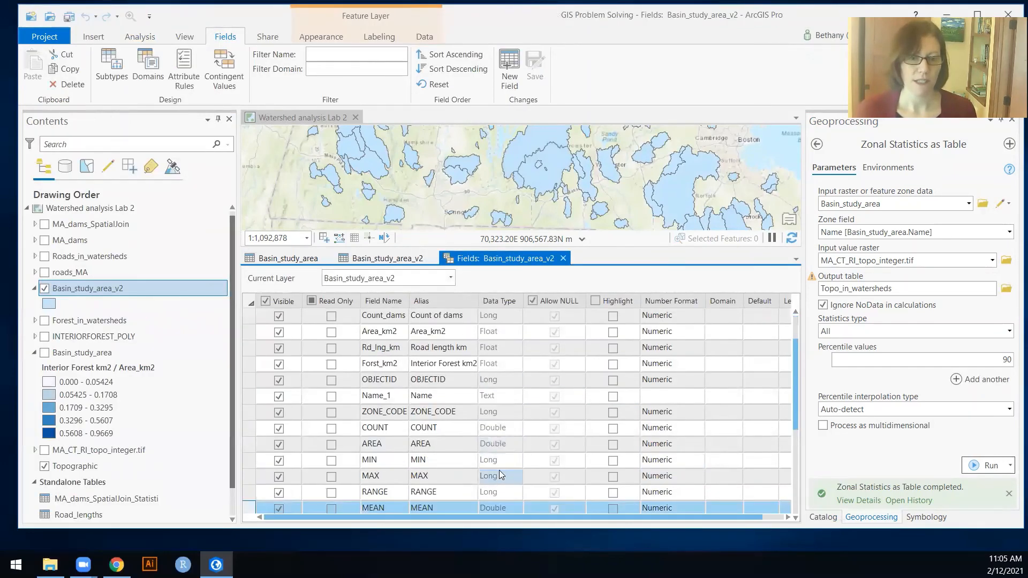
{"action": "left_click", "coordinate": [431, 455]}
{"action": "left_click", "coordinate": [440, 459]}
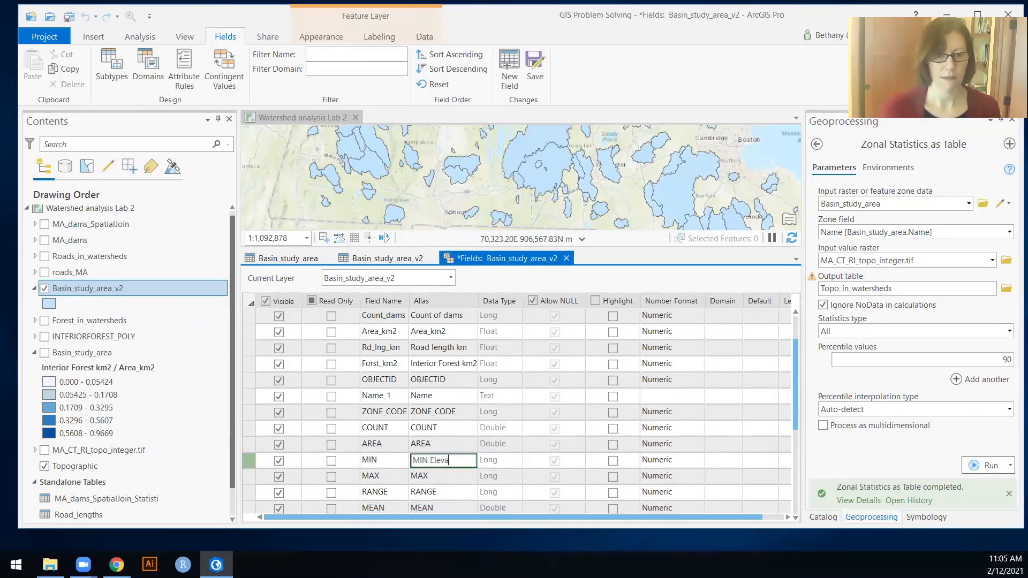
{"action": "left_click", "coordinate": [438, 476]}
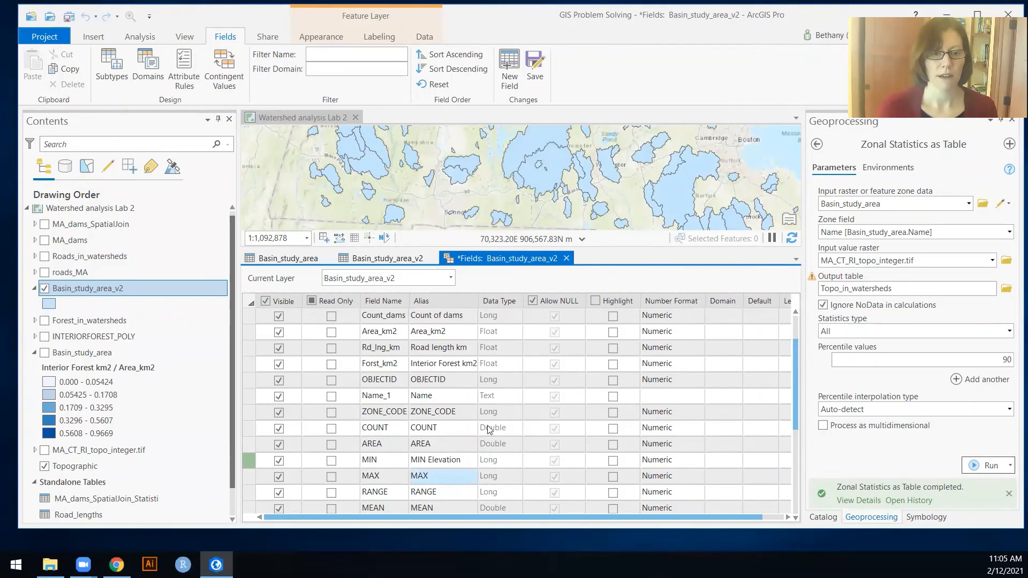
{"action": "left_click", "coordinate": [568, 257]}
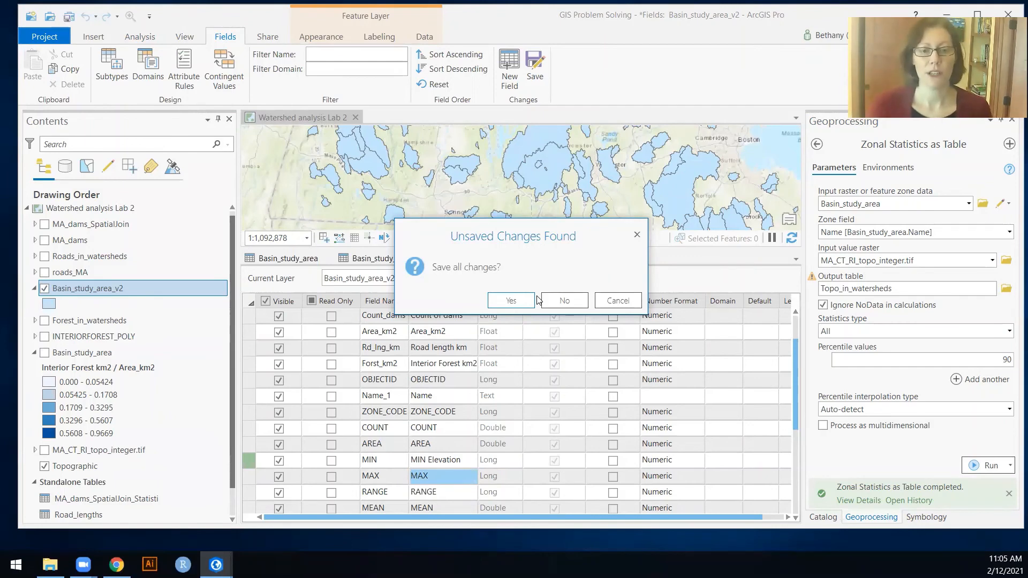
{"action": "left_click", "coordinate": [503, 301]}
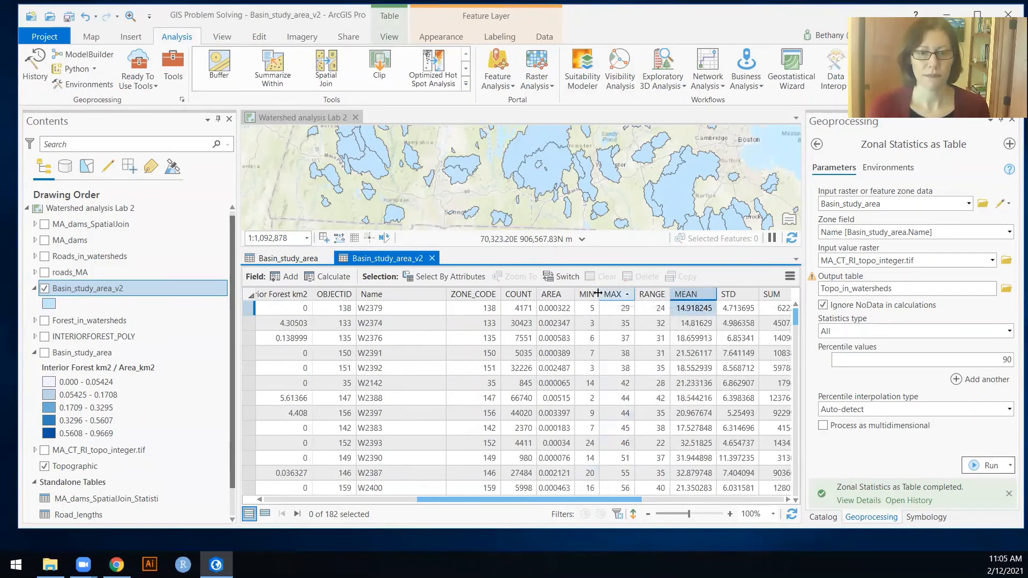
{"action": "left_click_drag", "start_coordinate": [597, 293], "coordinate": [642, 299]}
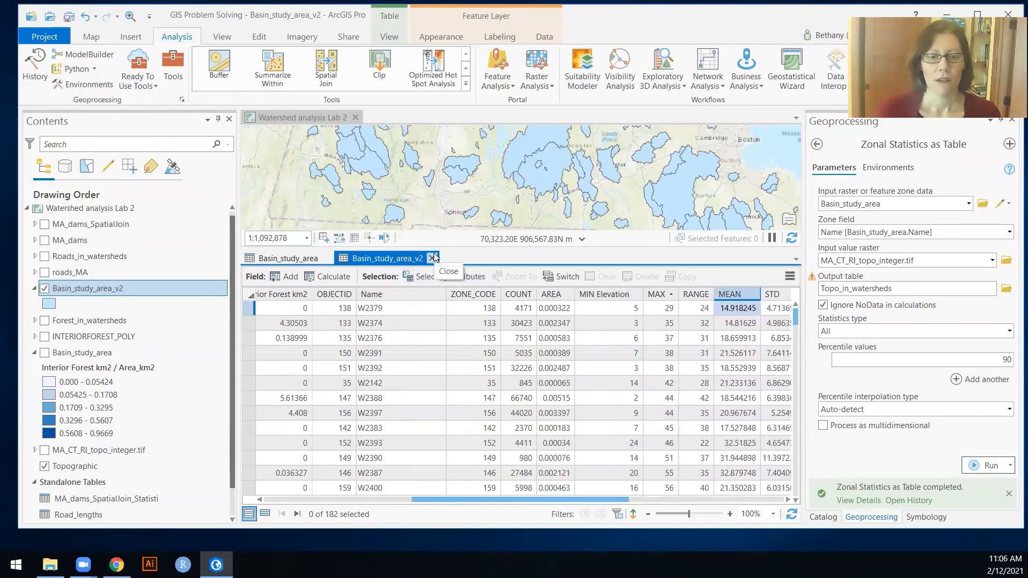
Delete the COUNT field from the Basin_study_area_v2 table
{"action": "left_click", "coordinate": [524, 296]}
{"action": "right_click", "coordinate": [524, 298]}
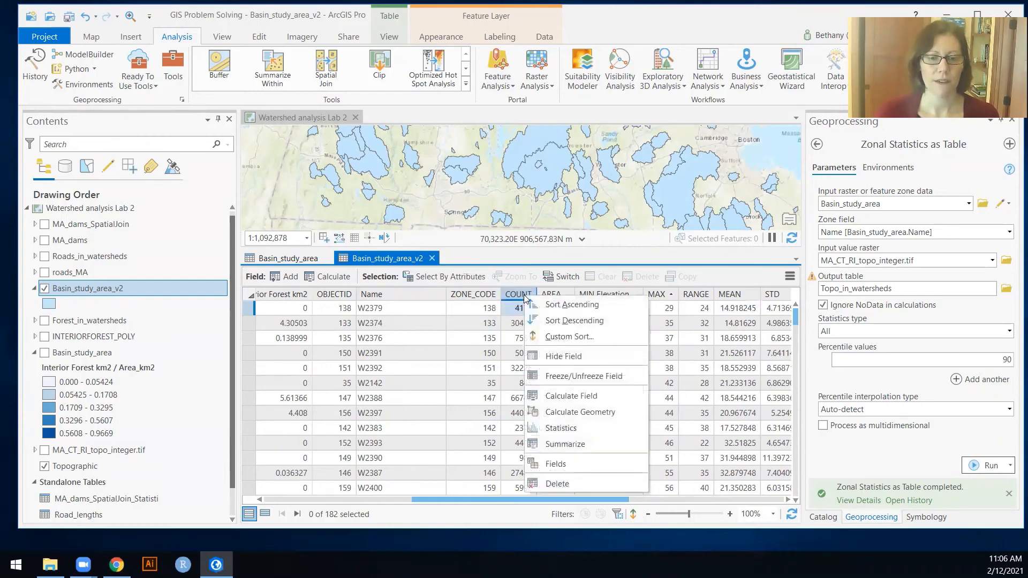
{"action": "left_click", "coordinate": [557, 483]}
{"action": "left_click", "coordinate": [563, 302]}
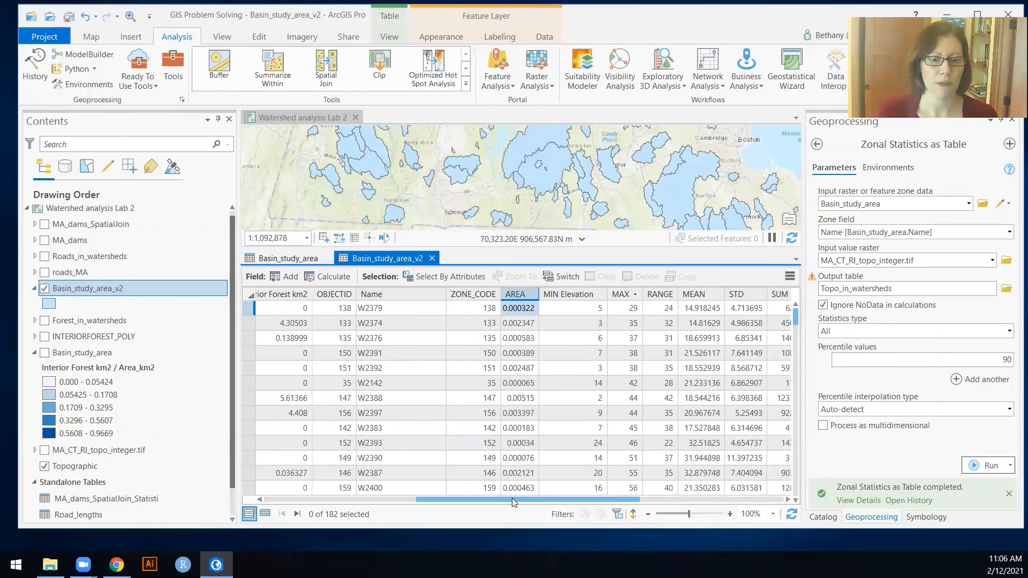
Look across the remaining columns of Basin_study_area_v2, and search the geoprocessing tools for "delete field"
{"action": "left_click_drag", "start_coordinate": [512, 498], "coordinate": [322, 501]}
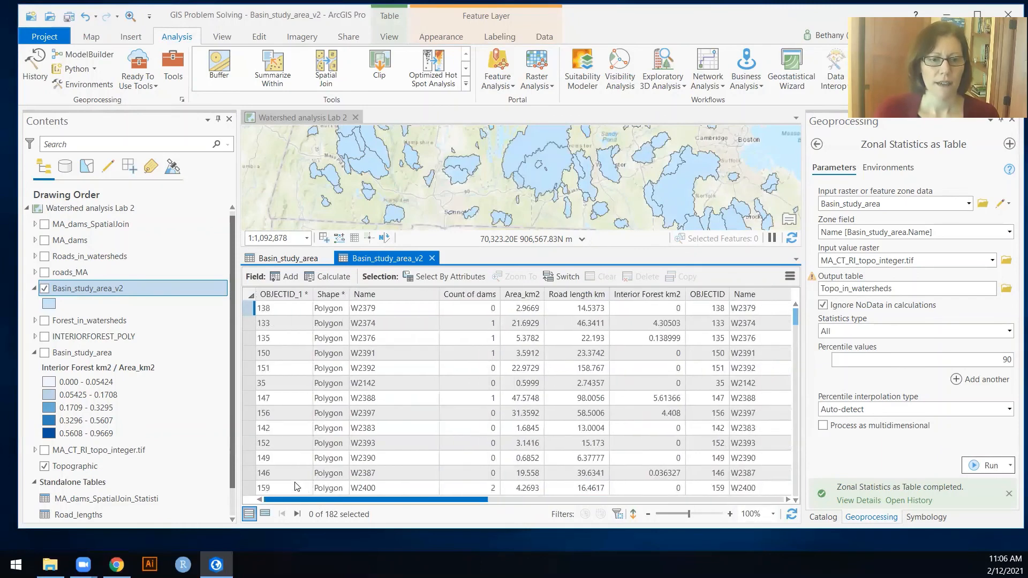
{"action": "left_click_drag", "start_coordinate": [383, 500], "coordinate": [455, 505]}
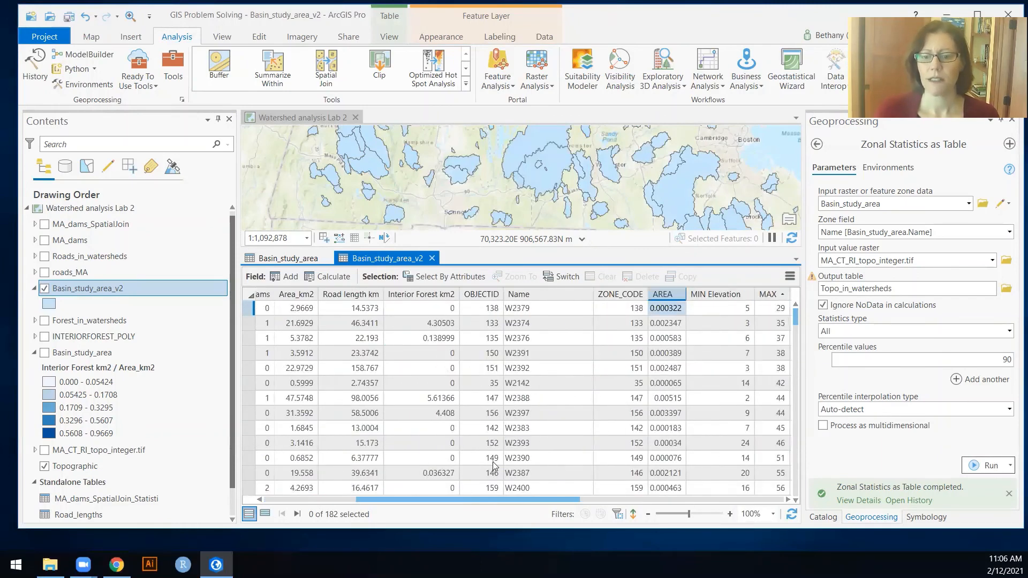
{"action": "left_click", "coordinate": [934, 518]}
{"action": "left_click", "coordinate": [867, 519]}
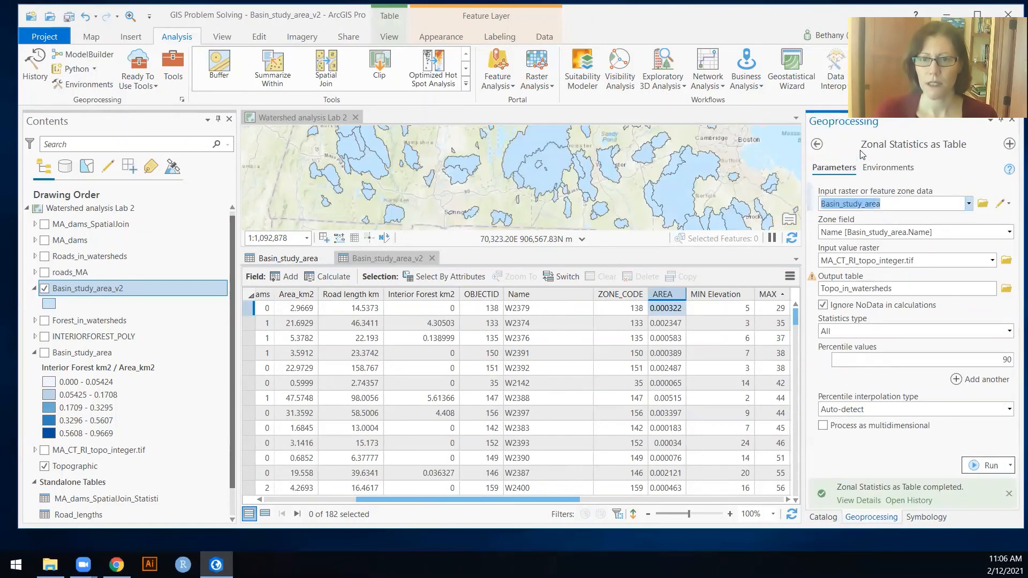
{"action": "left_click", "coordinate": [816, 144]}
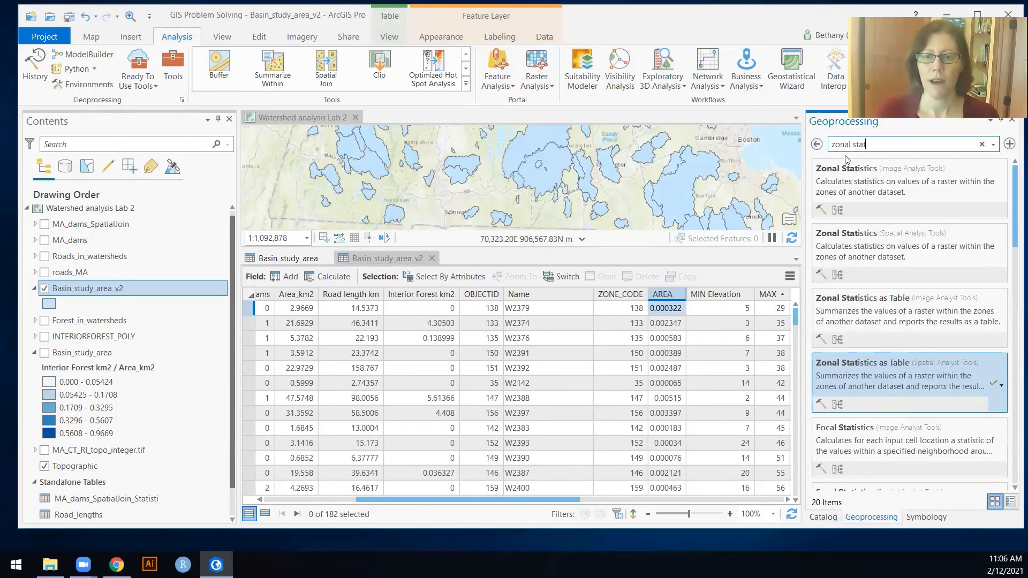
{"action": "left_click_drag", "start_coordinate": [870, 143], "coordinate": [833, 145]}
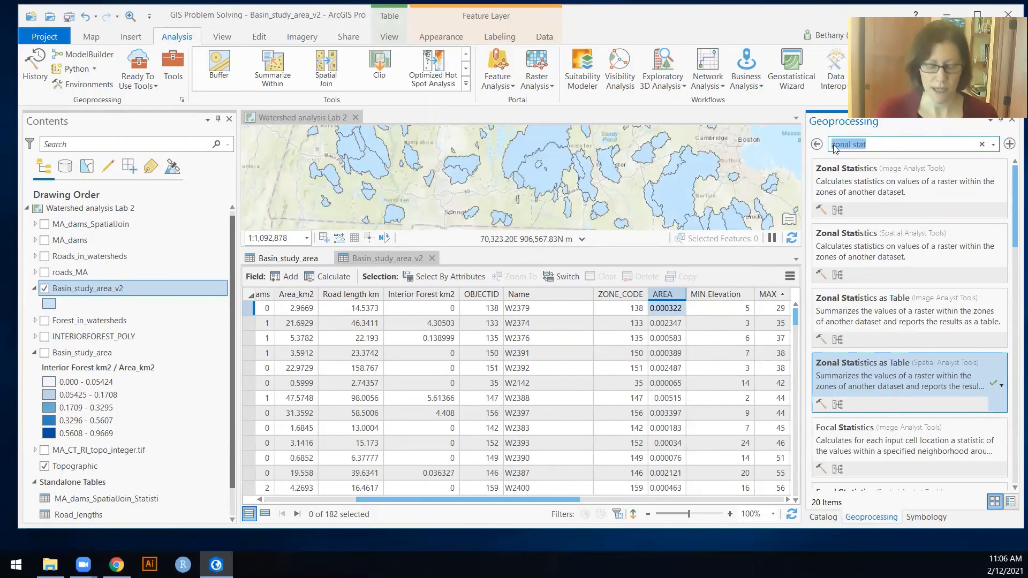
{"action": "type", "text": "delete field"}
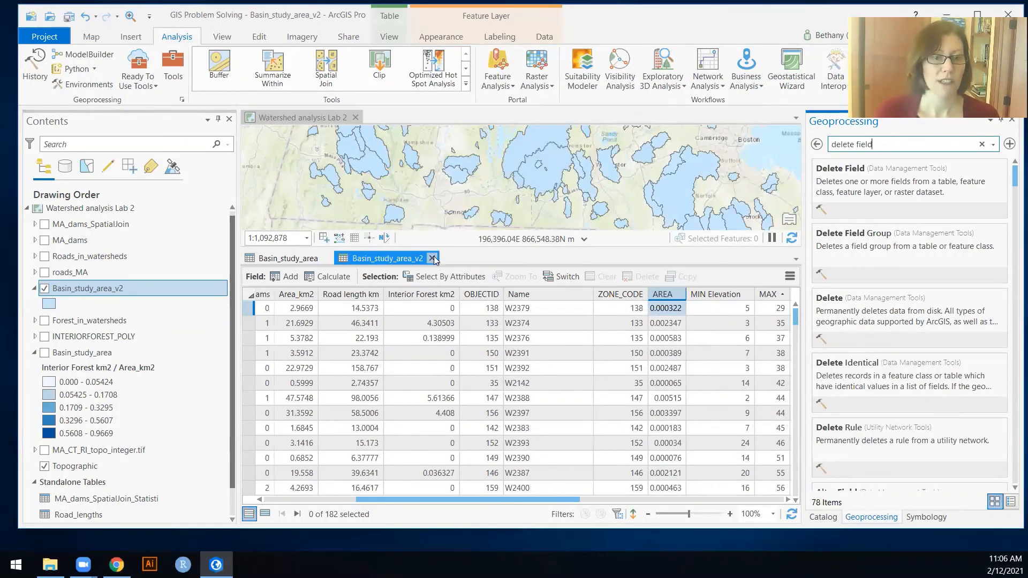
Close the Basin_study_area_v2 attribute table and remove that layer from the map
{"action": "left_click", "coordinate": [432, 259]}
{"action": "right_click", "coordinate": [77, 290]}
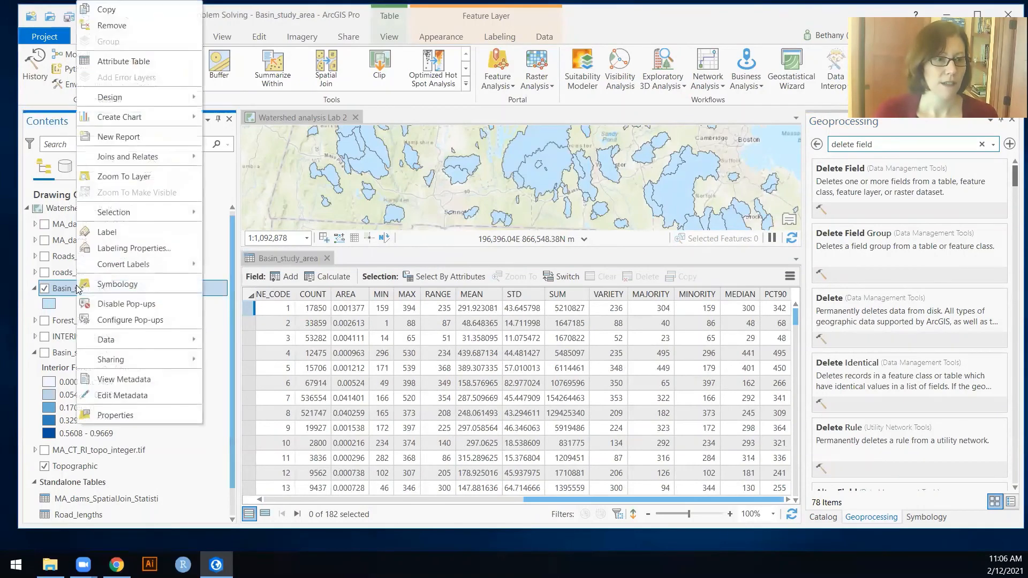
{"action": "left_click", "coordinate": [102, 26]}
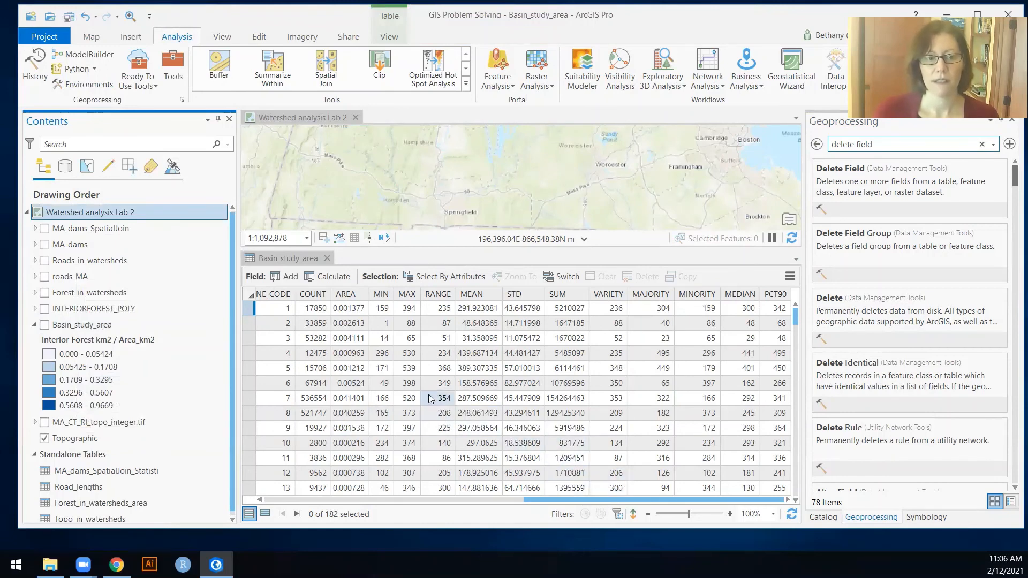
Add a Long field named Avg_elev_m with the alias Average elevation m to Basin_study_area and save the field changes
{"action": "left_click", "coordinate": [288, 279]}
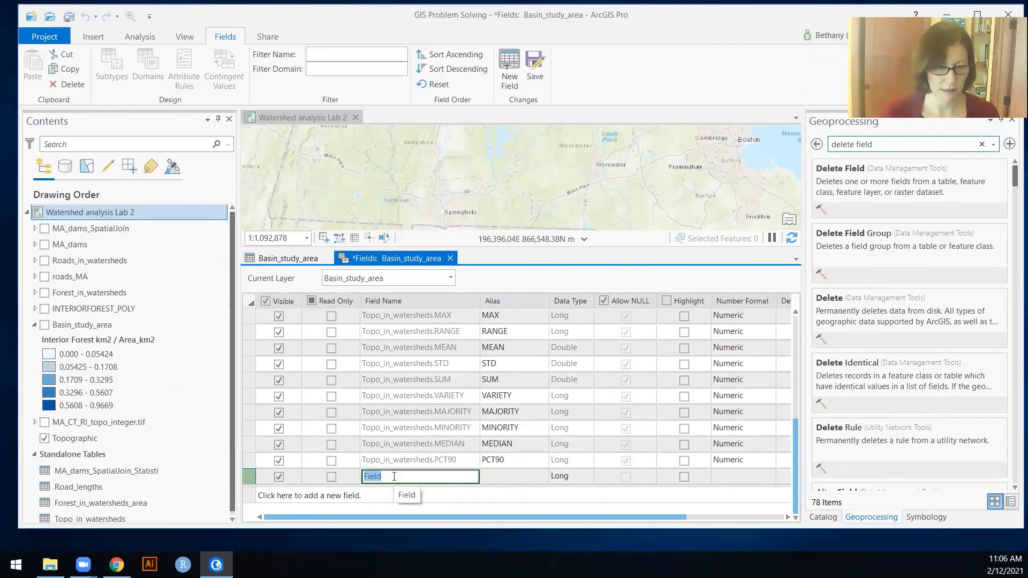
{"action": "type", "text": "Avg"}
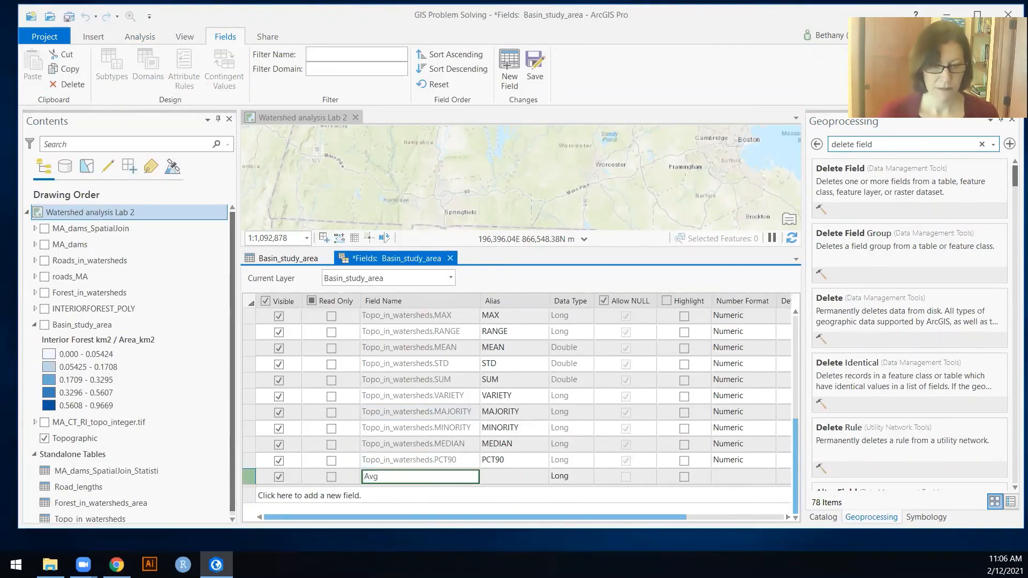
{"action": "type", "text": "el"}
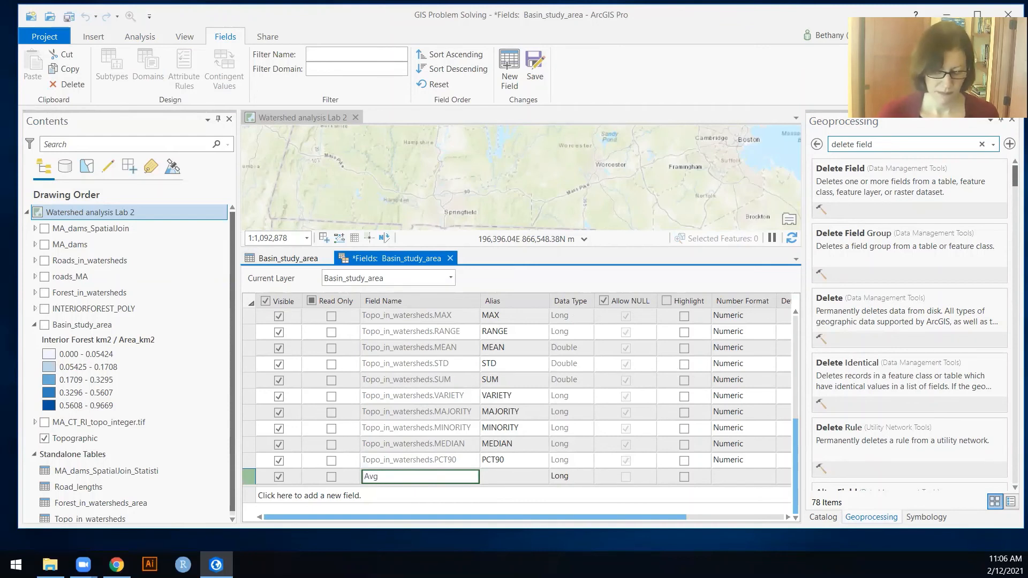
{"action": "type", "text": "_elev_m"}
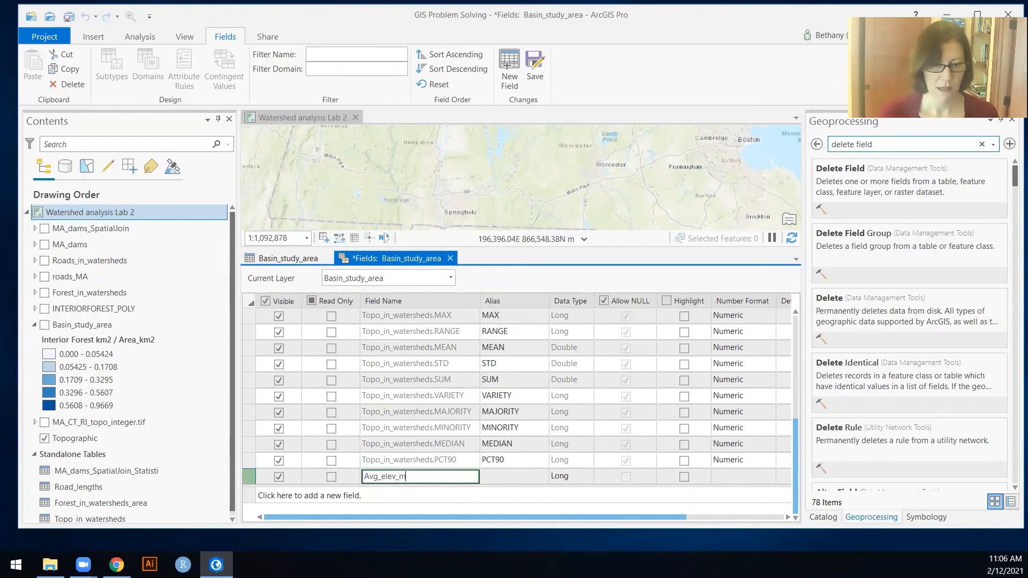
{"action": "left_click", "coordinate": [507, 481]}
{"action": "type", "text": "Average el"}
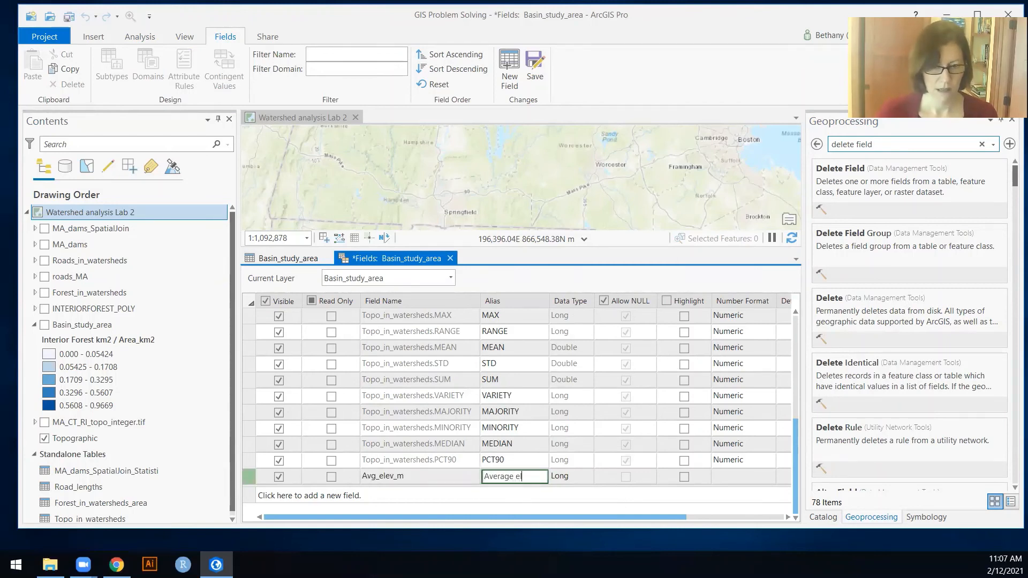
{"action": "type", "text": "ecation m"}
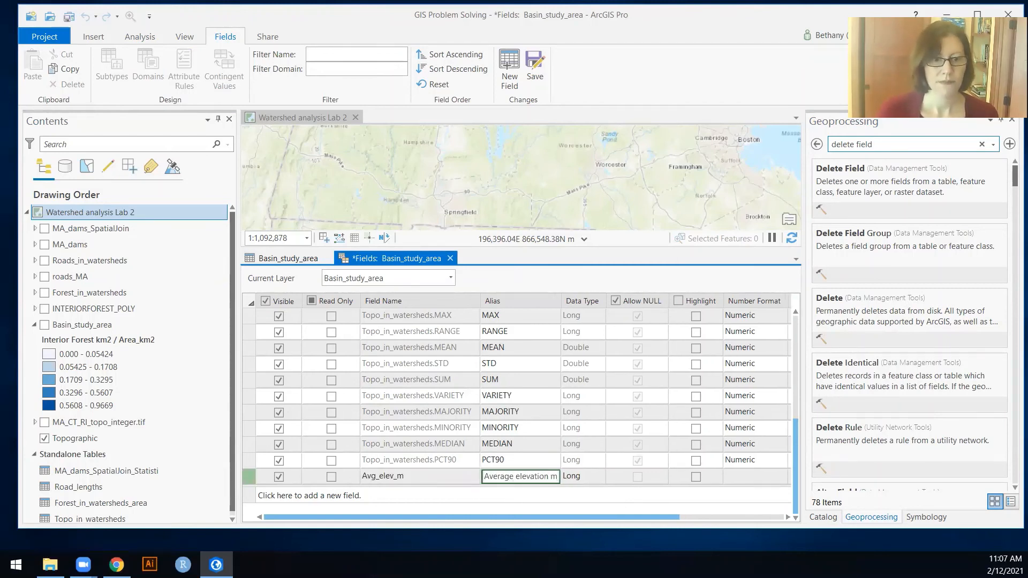
{"action": "left_click", "coordinate": [450, 258]}
{"action": "left_click", "coordinate": [502, 299]}
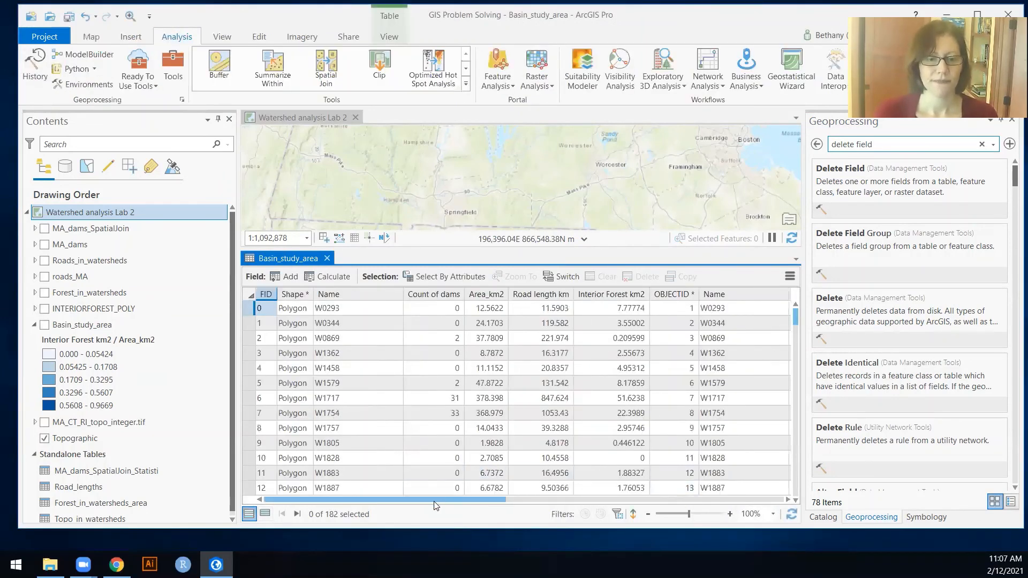
Calculate the Average elevation m field in Basin_study_area with the expression !Topo_in_watersheds.MEAN!
{"action": "left_click_drag", "start_coordinate": [438, 498], "coordinate": [552, 498]}
{"action": "left_click_drag", "start_coordinate": [801, 507], "coordinate": [792, 497]}
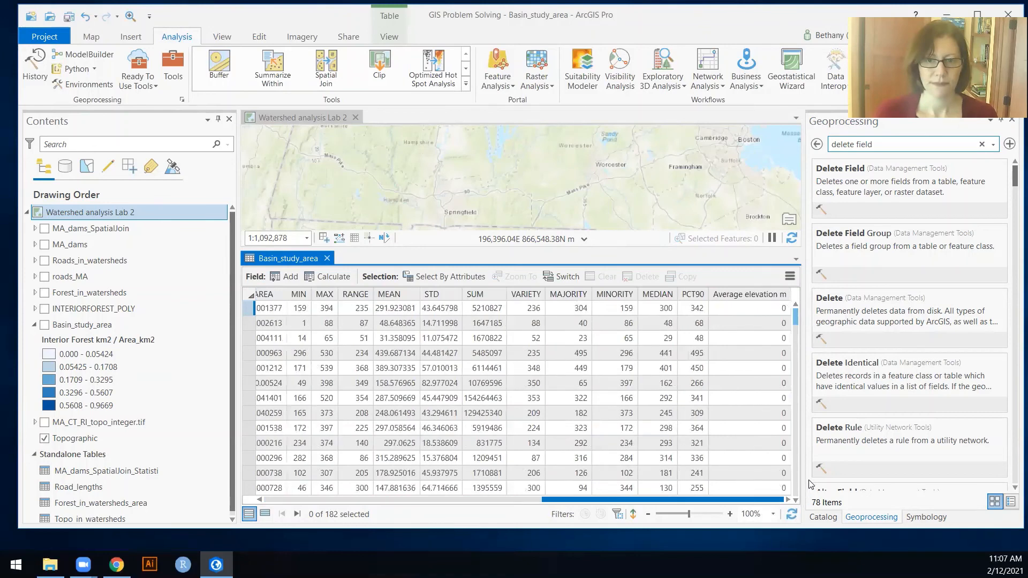
{"action": "right_click", "coordinate": [761, 295]}
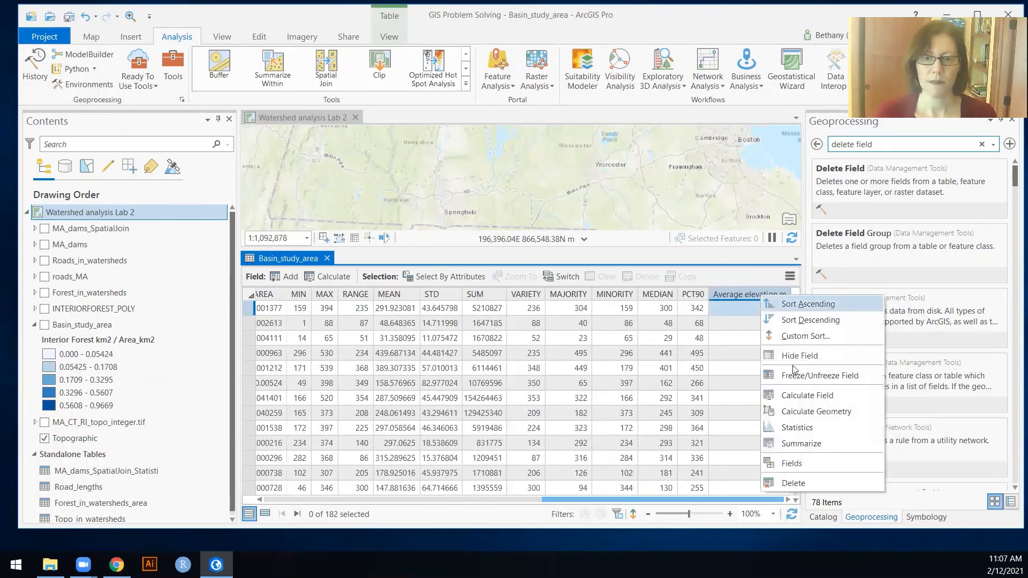
{"action": "left_click", "coordinate": [806, 395]}
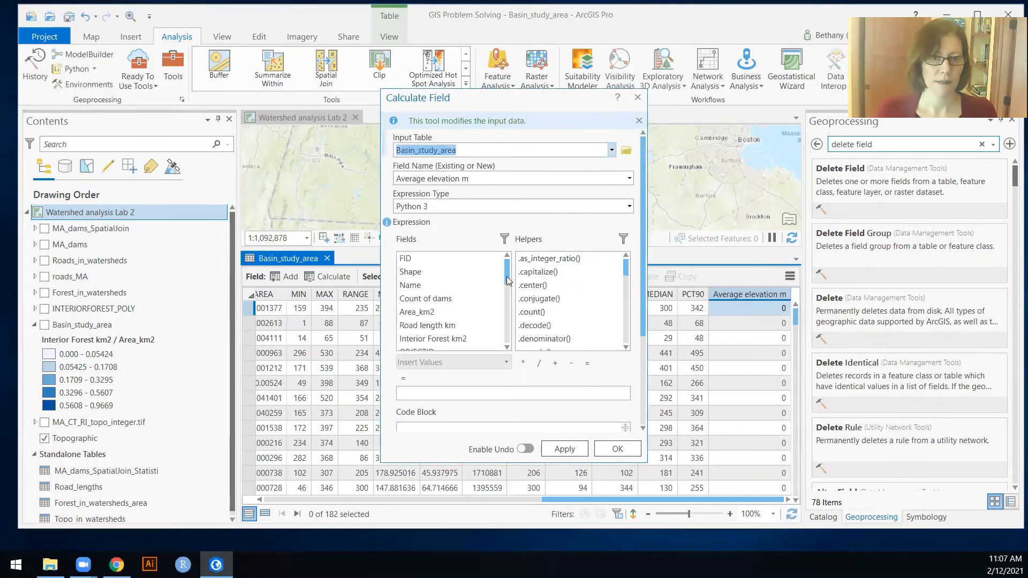
{"action": "scroll", "coordinate": [505, 281], "scroll_direction": "down", "scroll_amount": 4}
{"action": "double_click", "coordinate": [438, 284]}
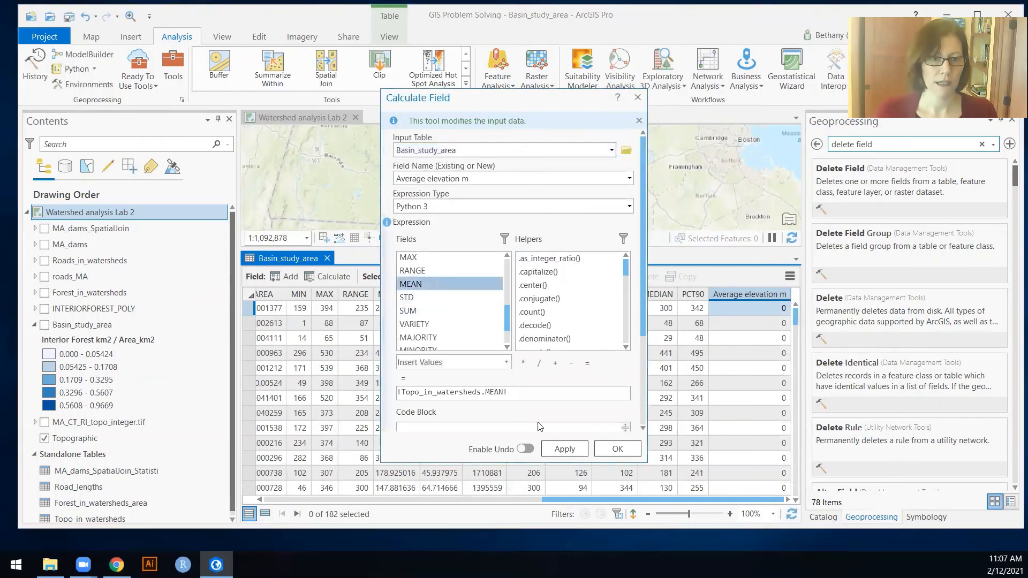
{"action": "left_click", "coordinate": [617, 448]}
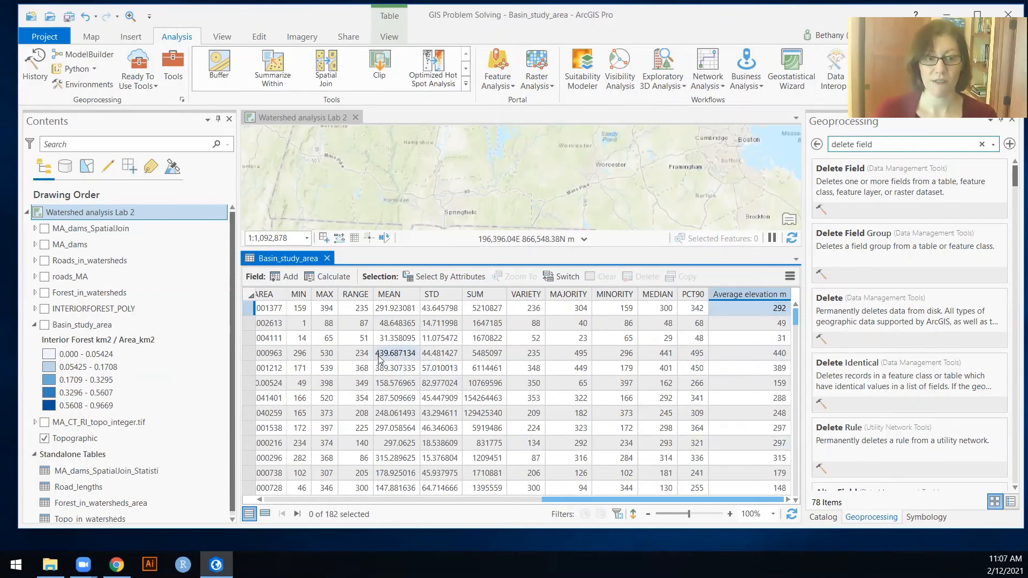
Delete the Average elevation m field from the Basin_study_area table
{"action": "right_click", "coordinate": [745, 295]}
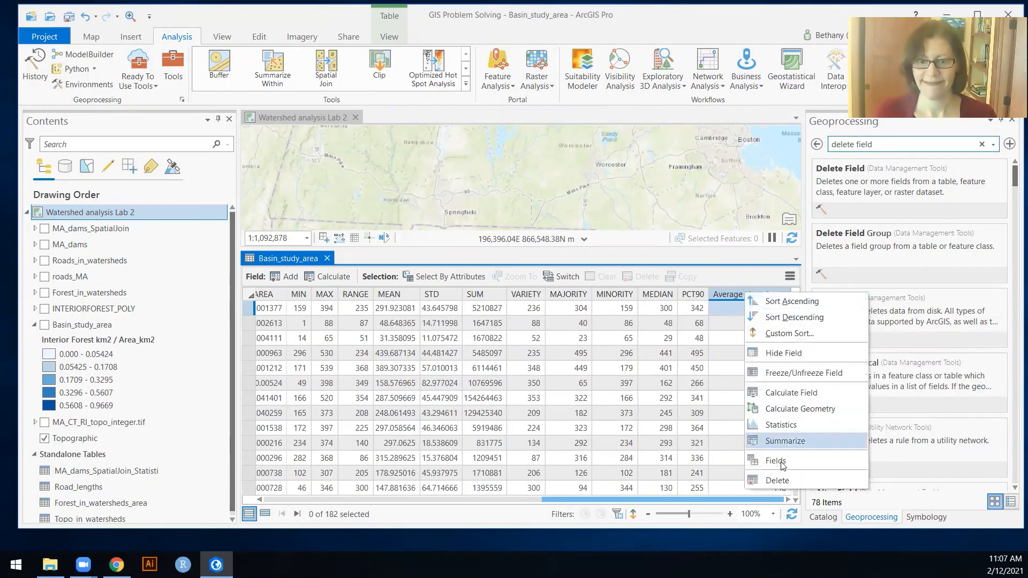
{"action": "left_click", "coordinate": [785, 480]}
{"action": "left_click", "coordinate": [572, 303]}
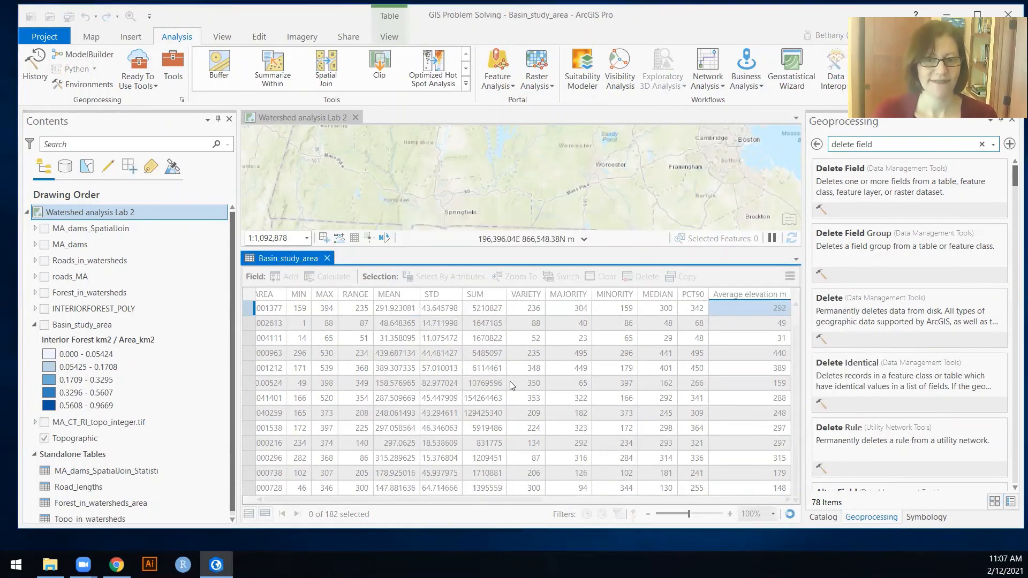
Add an Avg_elev_m field with alias Average elevation m and data type Float to Basin_study_area, and save the field changes
{"action": "left_click", "coordinate": [289, 276]}
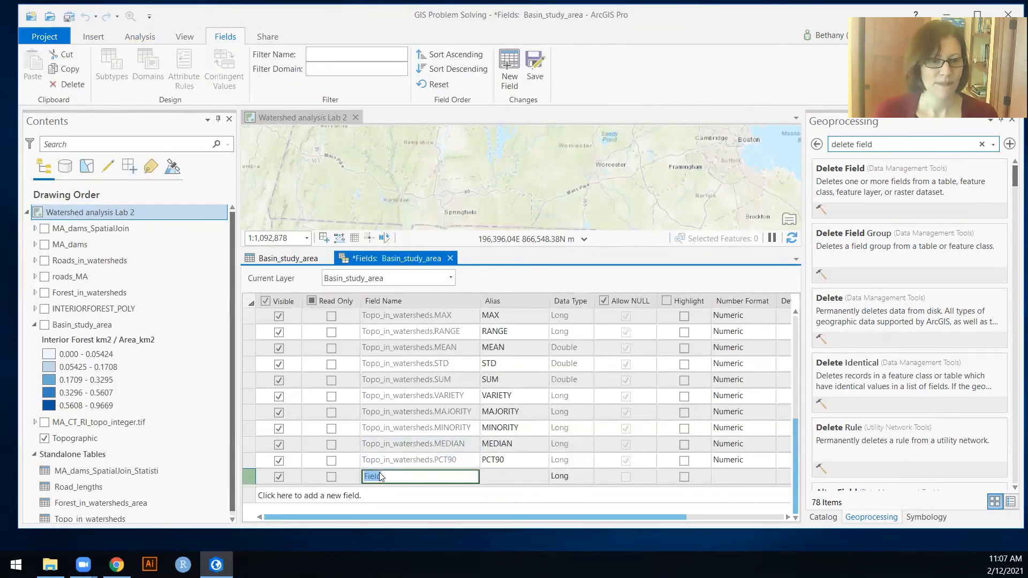
{"action": "type", "text": "Avg"}
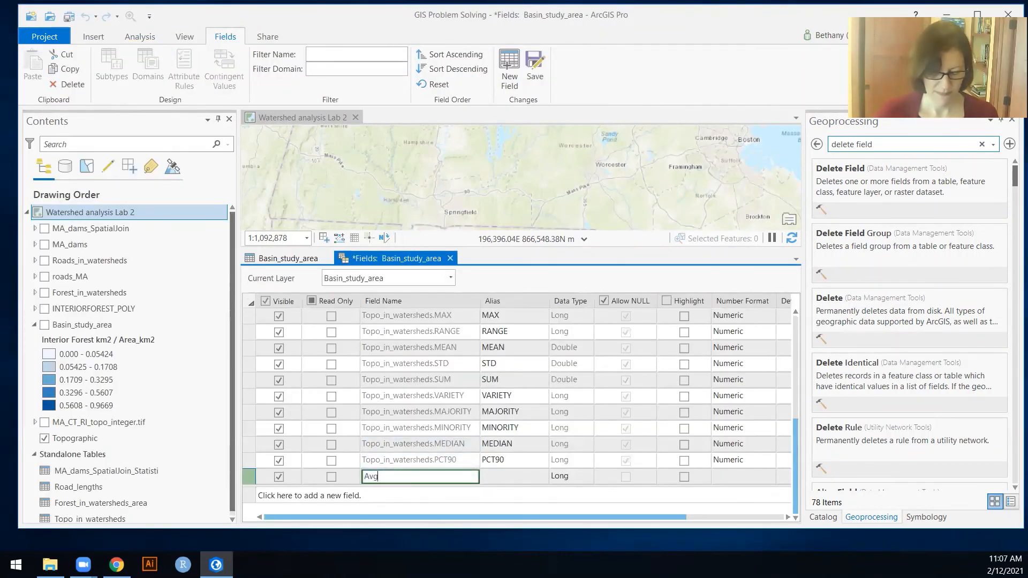
{"action": "type", "text": "_elev_m"}
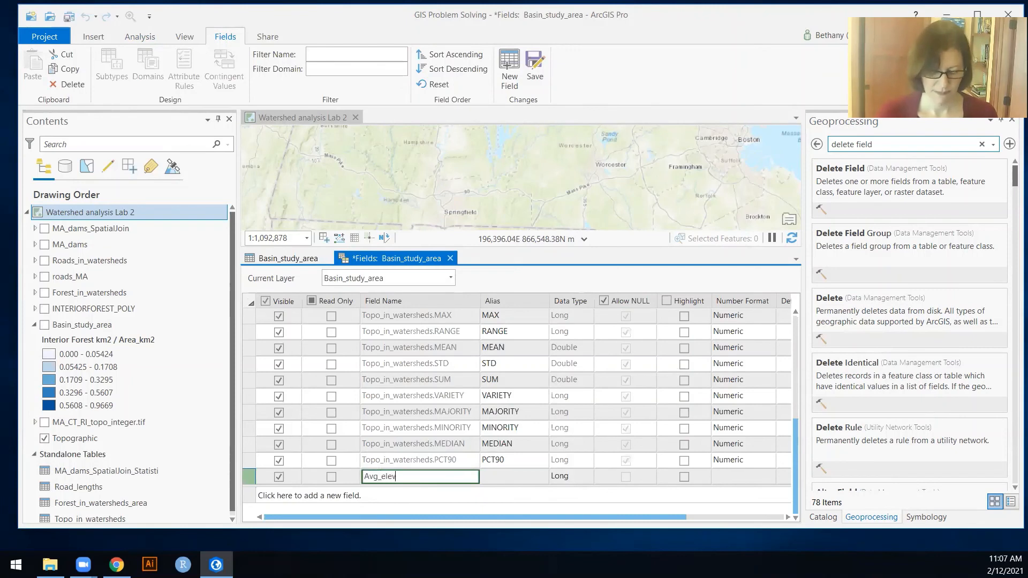
{"action": "left_click", "coordinate": [514, 476]}
{"action": "type", "text": "Average elevation m"}
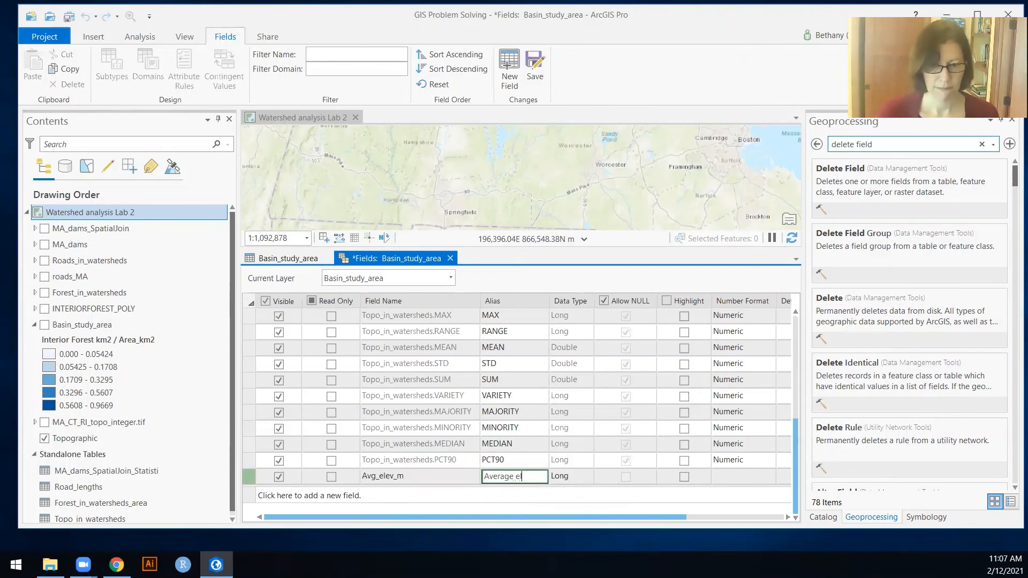
{"action": "left_click", "coordinate": [591, 474]}
{"action": "left_click", "coordinate": [592, 477]}
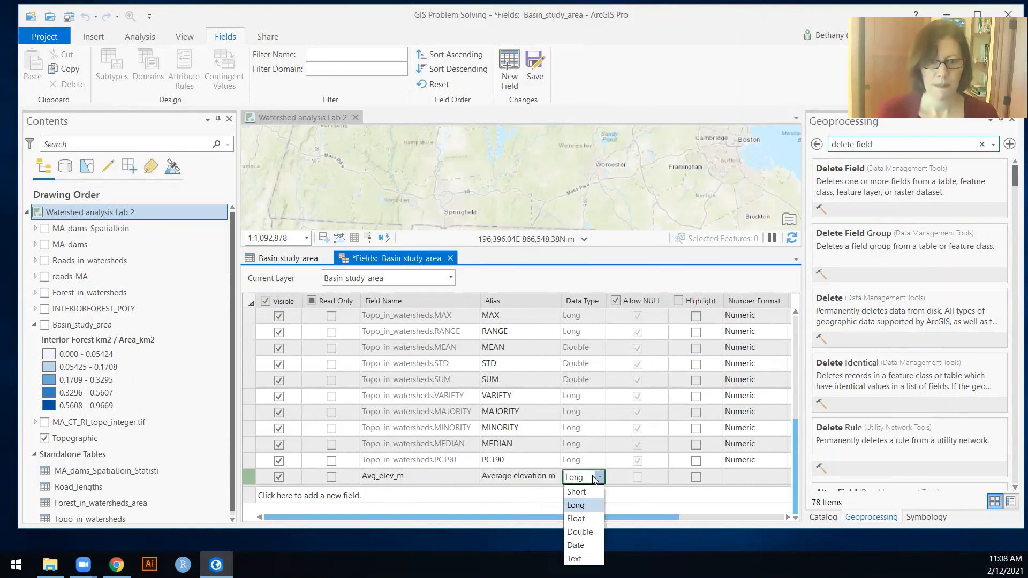
{"action": "left_click", "coordinate": [577, 518]}
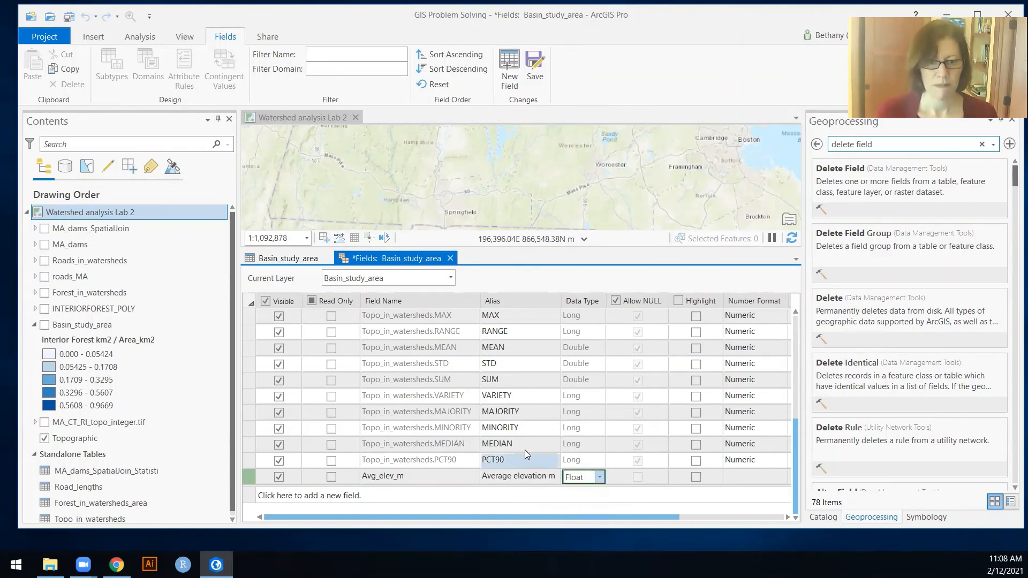
{"action": "left_click", "coordinate": [451, 258]}
{"action": "left_click", "coordinate": [523, 303]}
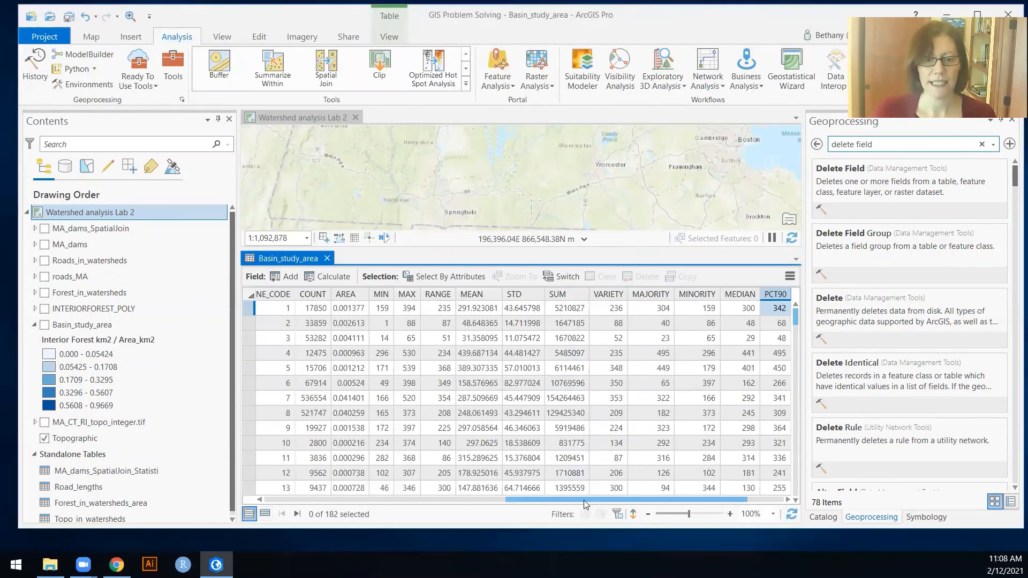
Fill the Float field Average elevation m with the joined elevation means, using the expression !Topo_in_watersheds.MEAN!
{"action": "left_click_drag", "start_coordinate": [583, 500], "coordinate": [620, 500]}
{"action": "left_click", "coordinate": [747, 295]}
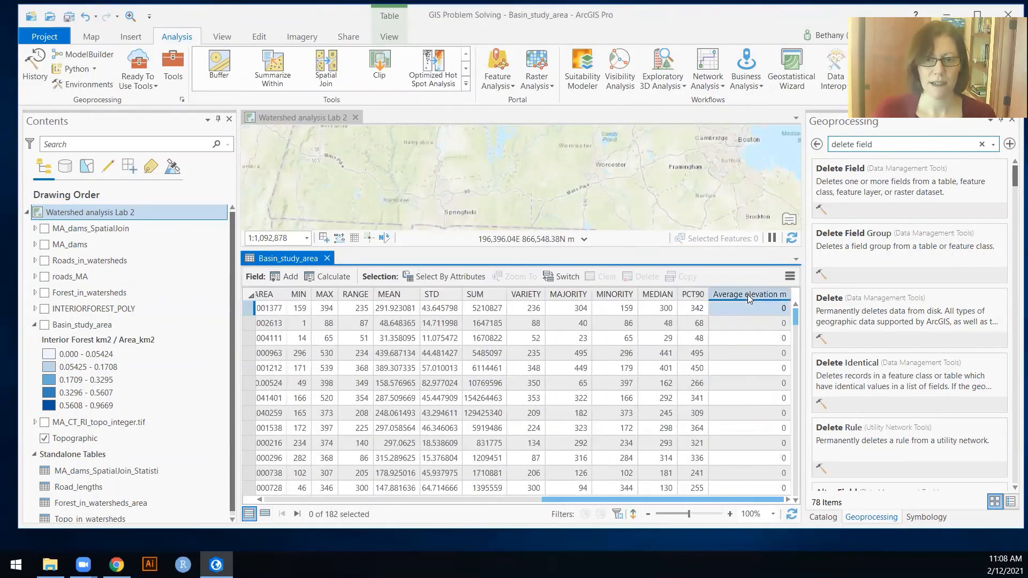
{"action": "right_click", "coordinate": [748, 294]}
{"action": "left_click", "coordinate": [777, 395]}
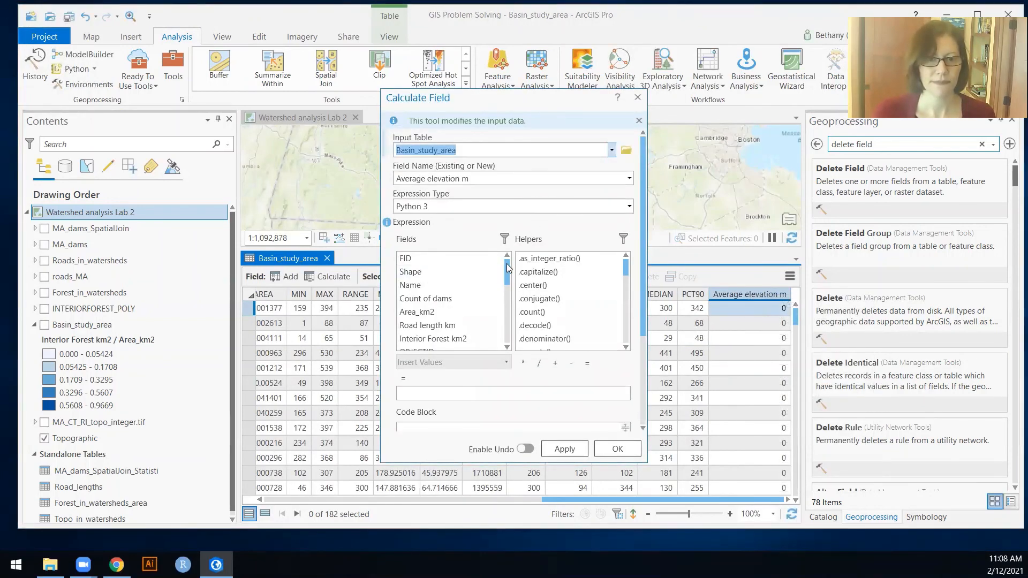
{"action": "scroll", "coordinate": [424, 316], "scroll_direction": "down", "scroll_amount": 6}
{"action": "scroll", "coordinate": [424, 316], "scroll_direction": "up", "scroll_amount": 3}
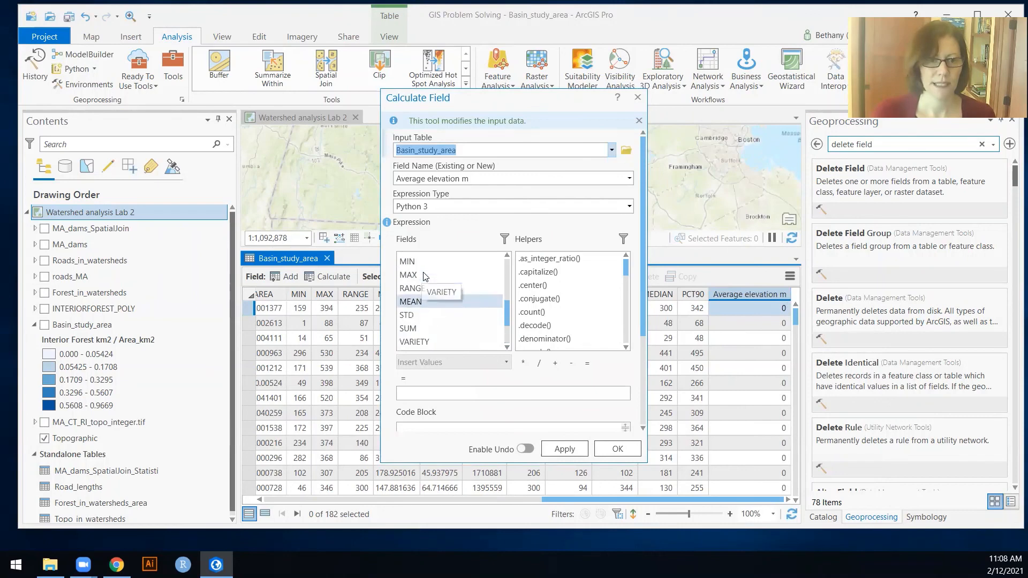
{"action": "double_click", "coordinate": [412, 302]}
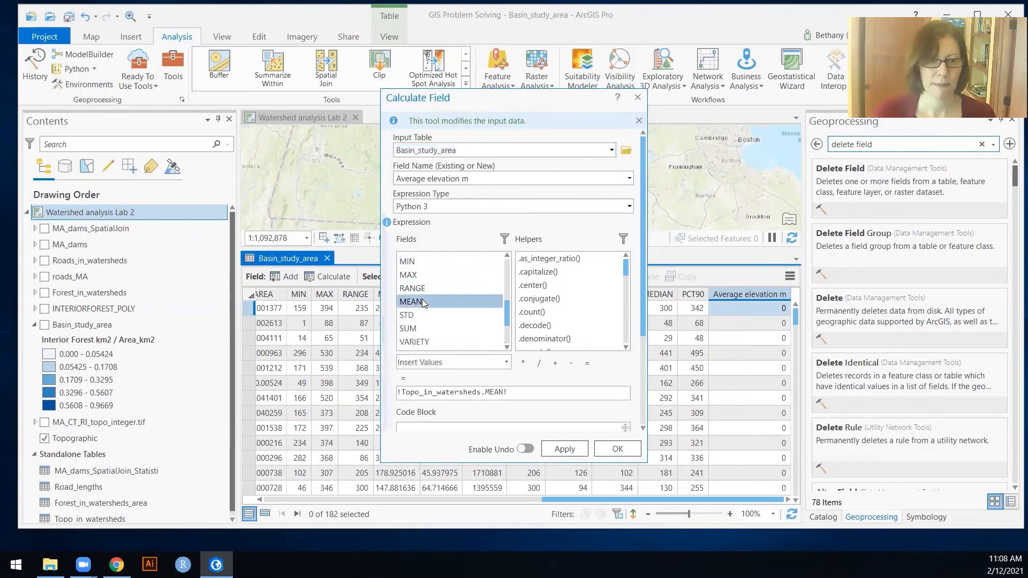
{"action": "left_click", "coordinate": [618, 448]}
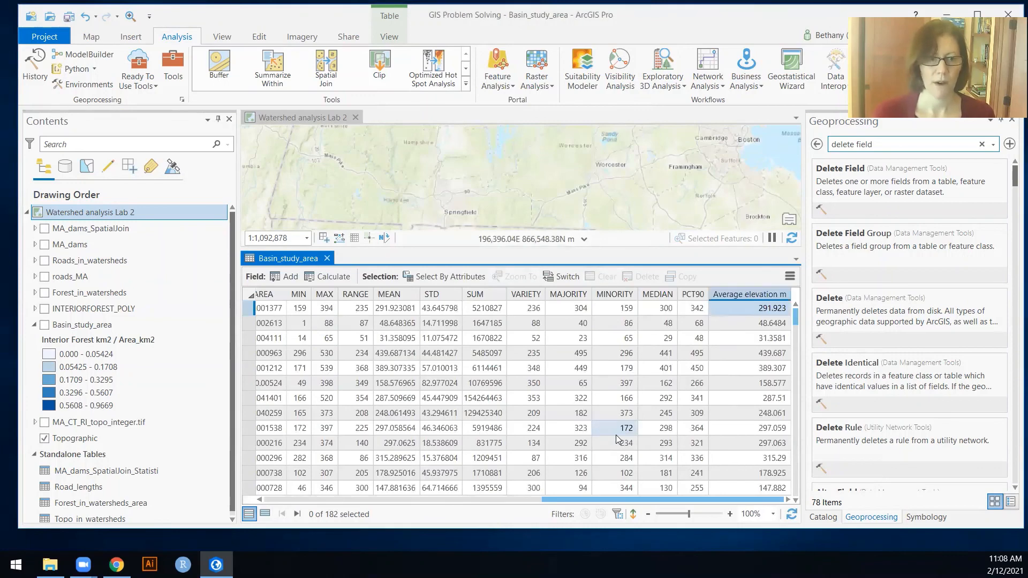
Remove all joins from the Basin_study_area layer
{"action": "left_click", "coordinate": [91, 326]}
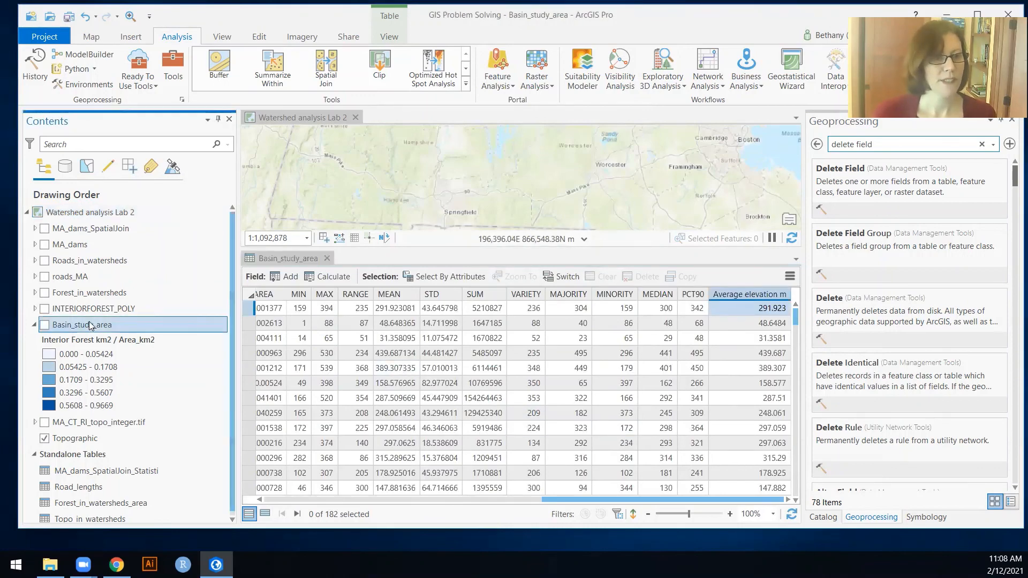
{"action": "right_click", "coordinate": [91, 326]}
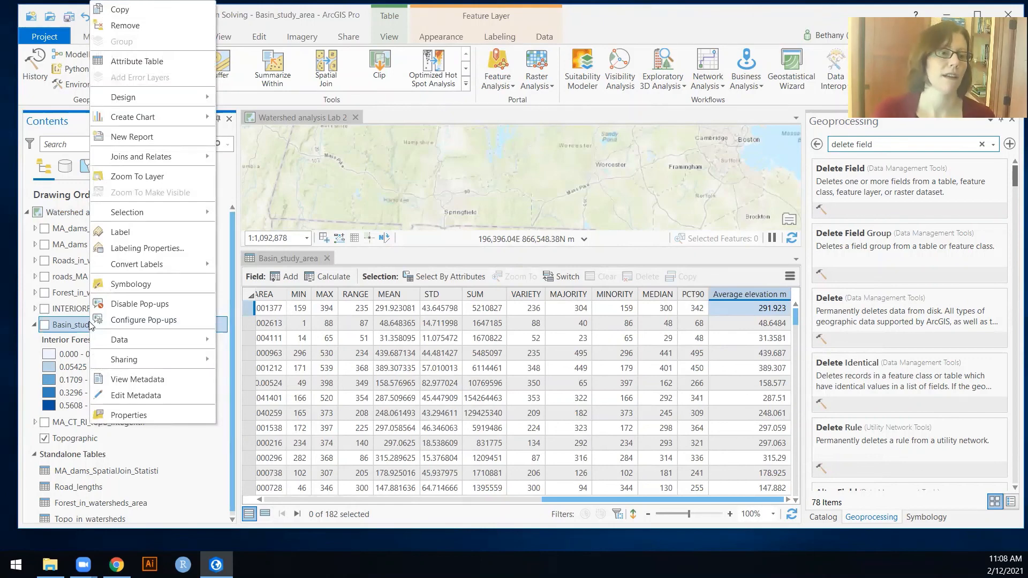
{"action": "mouse_move", "coordinate": [152, 159]}
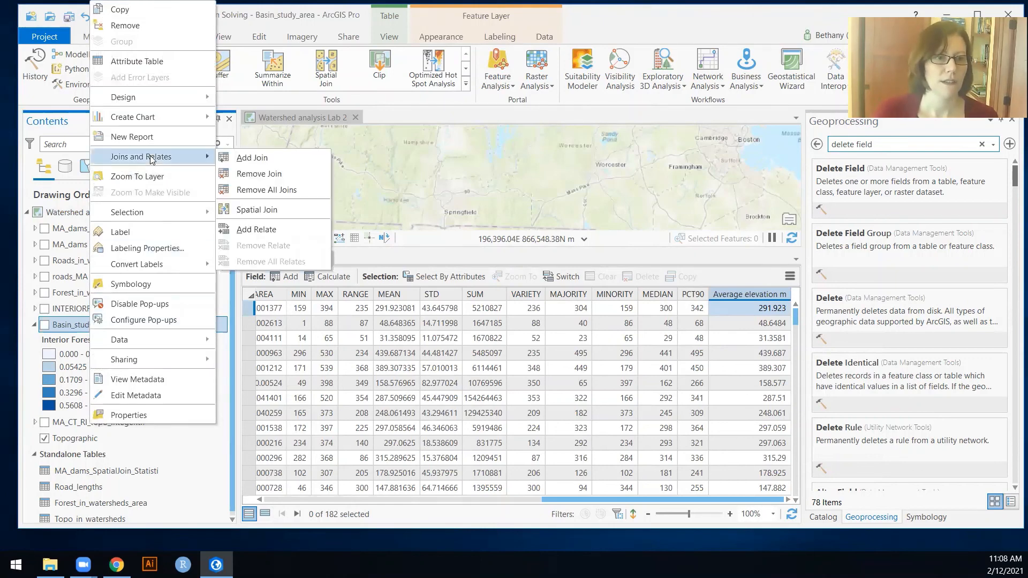
{"action": "left_click", "coordinate": [268, 191]}
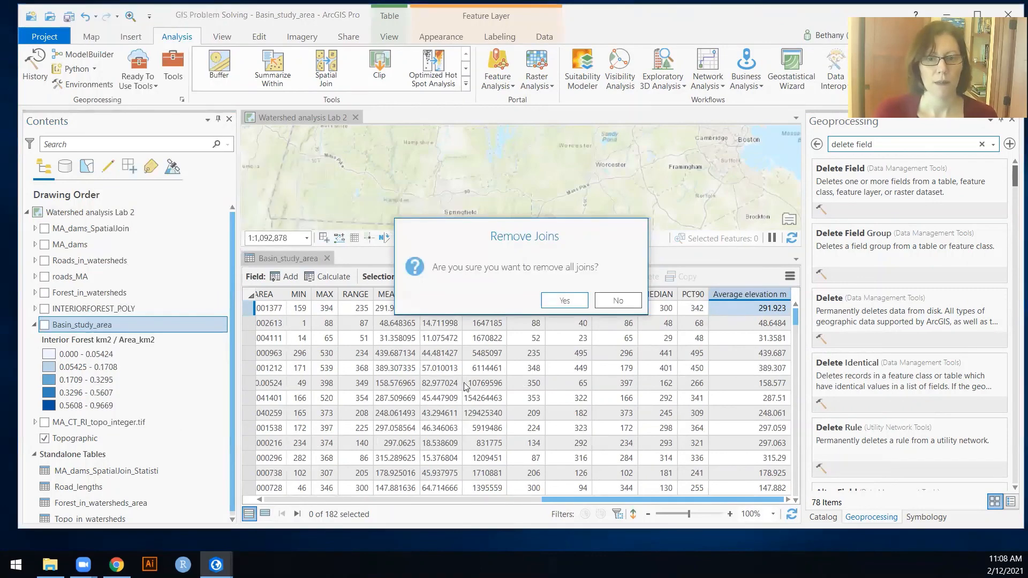
{"action": "left_click", "coordinate": [554, 301]}
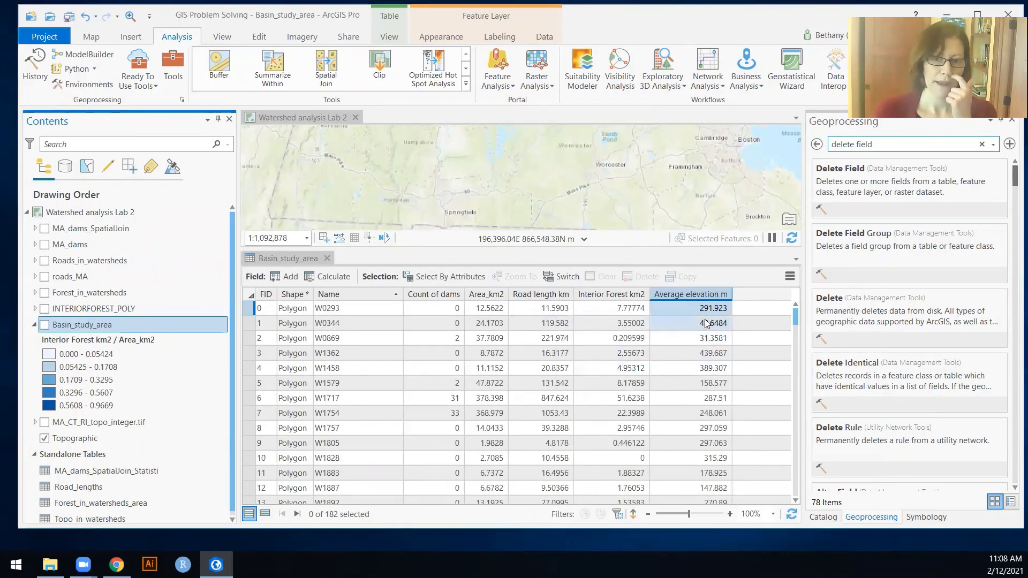
Show the Basin_study_area layer and symbolize its graduated colors by Average elevation m with normalization set to <None>
{"action": "left_click", "coordinate": [816, 144]}
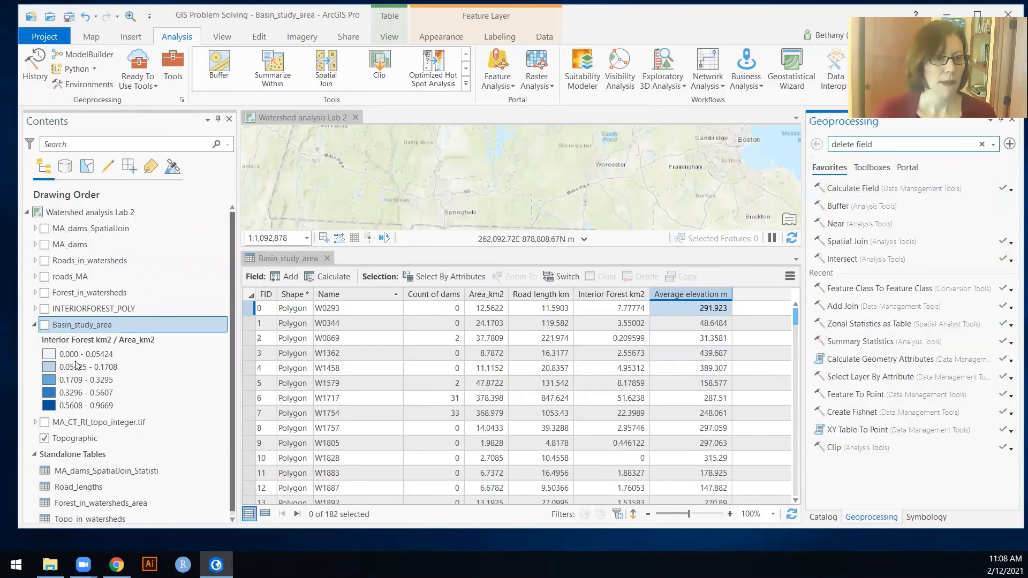
{"action": "left_click", "coordinate": [45, 325]}
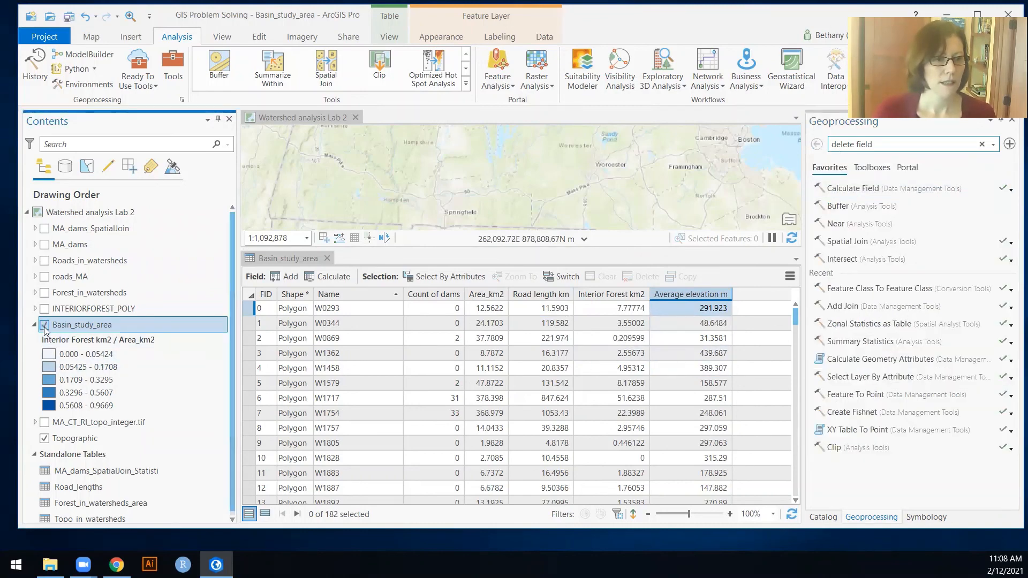
{"action": "left_click", "coordinate": [926, 516]}
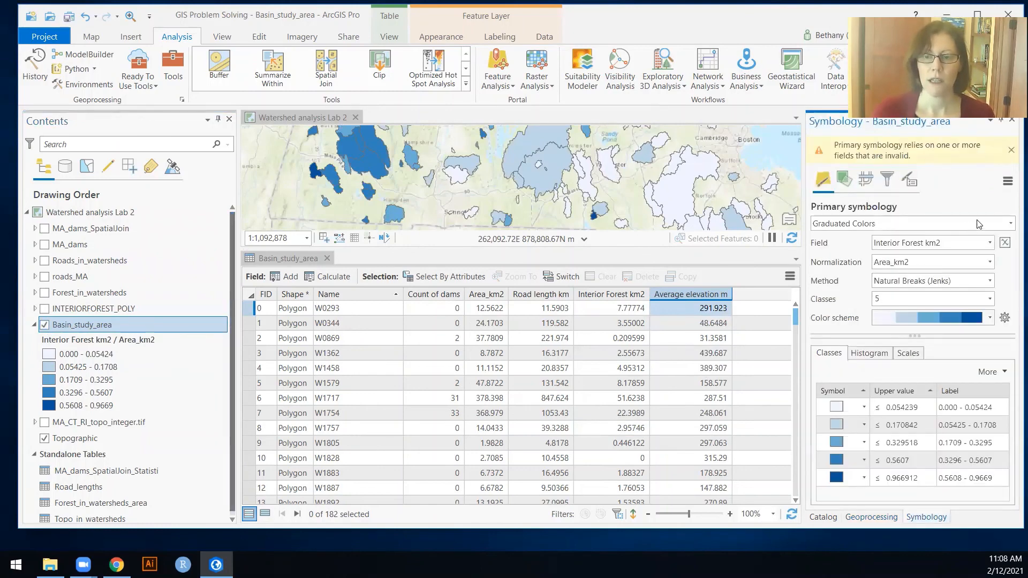
{"action": "left_click", "coordinate": [990, 244]}
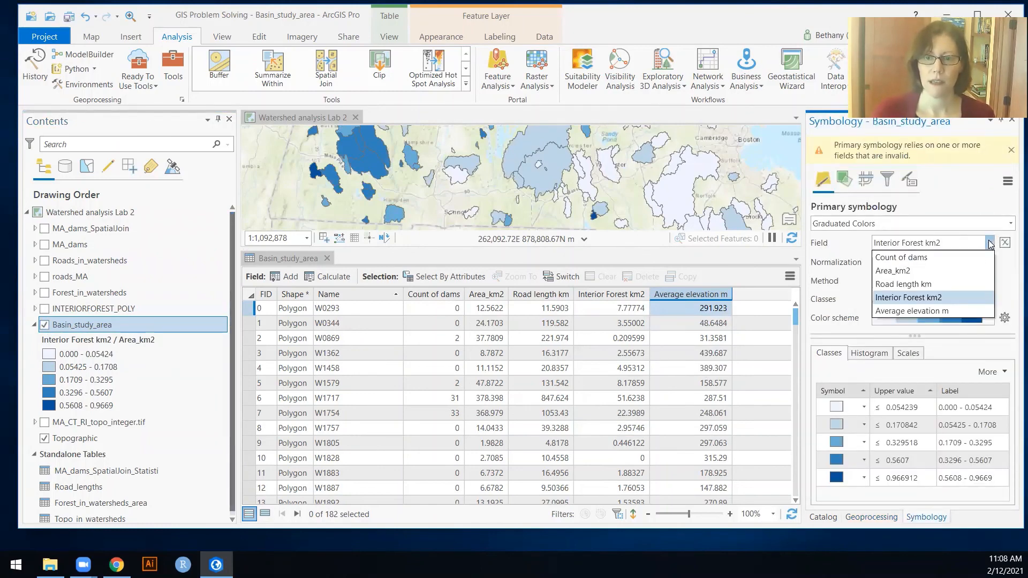
{"action": "left_click", "coordinate": [947, 310]}
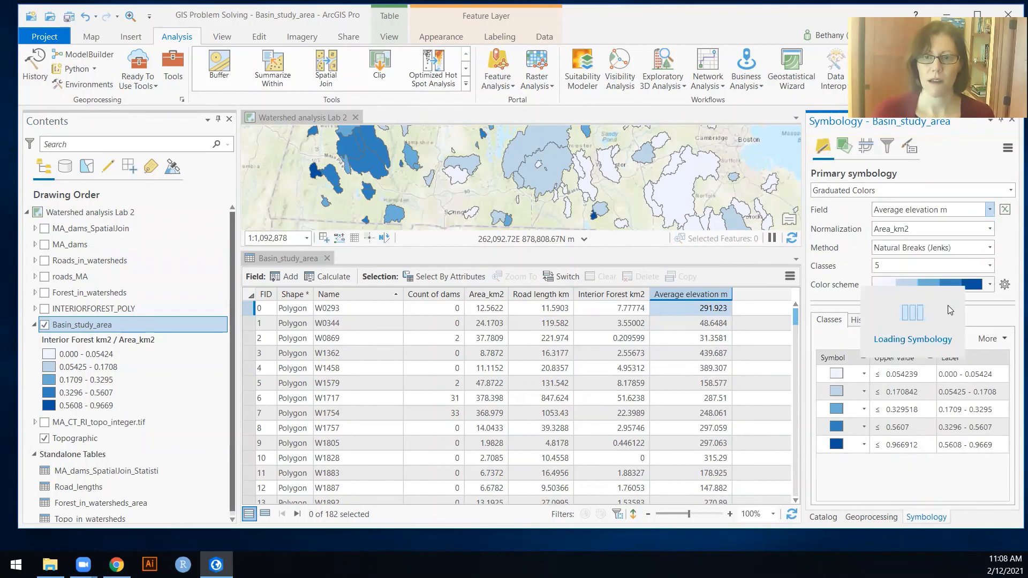
{"action": "left_click", "coordinate": [990, 230]}
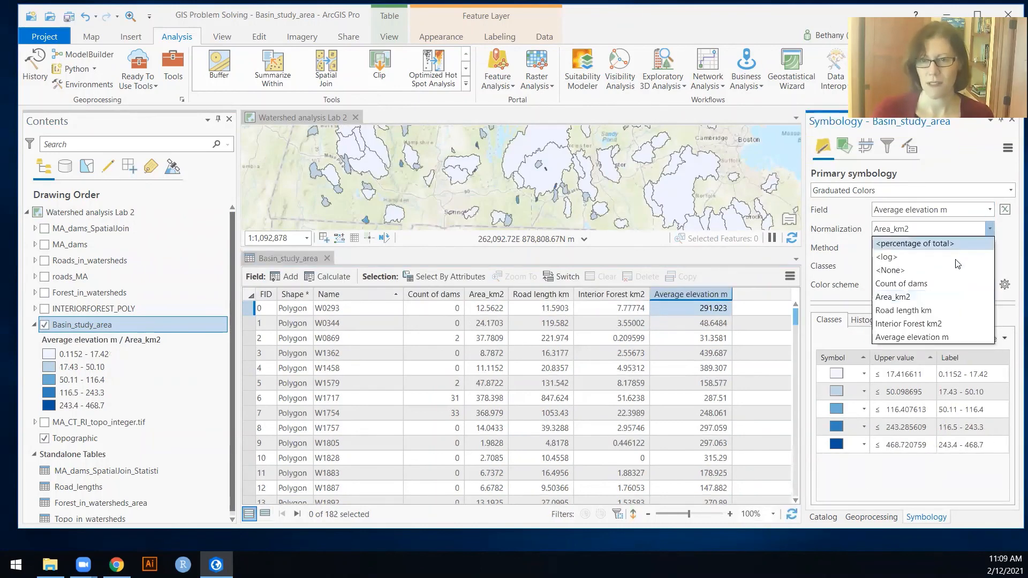
{"action": "left_click", "coordinate": [940, 270]}
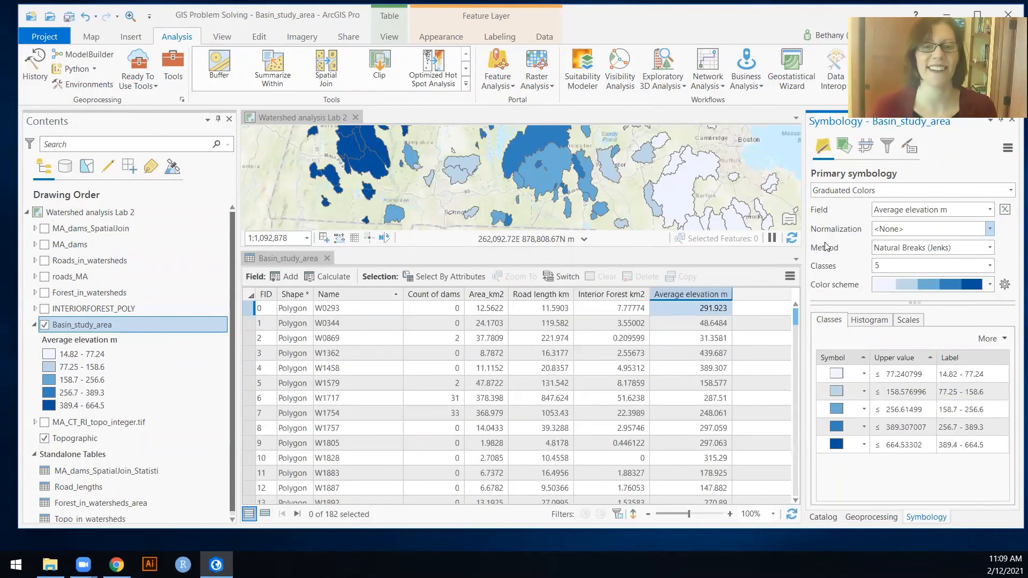
Close the Basin_study_area attribute table to view the watersheds across the full map
{"action": "left_click", "coordinate": [330, 256]}
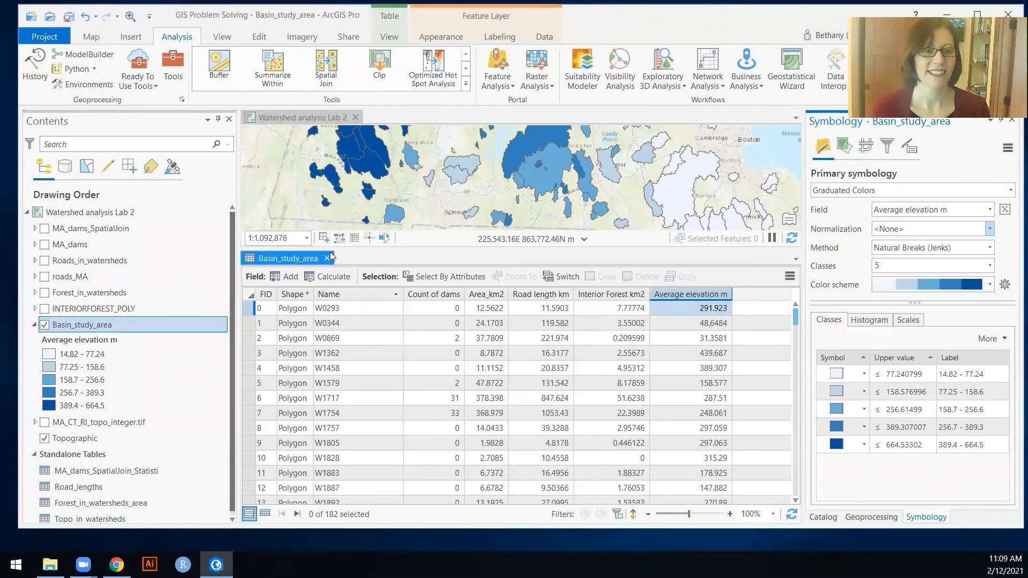
{"action": "left_click", "coordinate": [327, 258]}
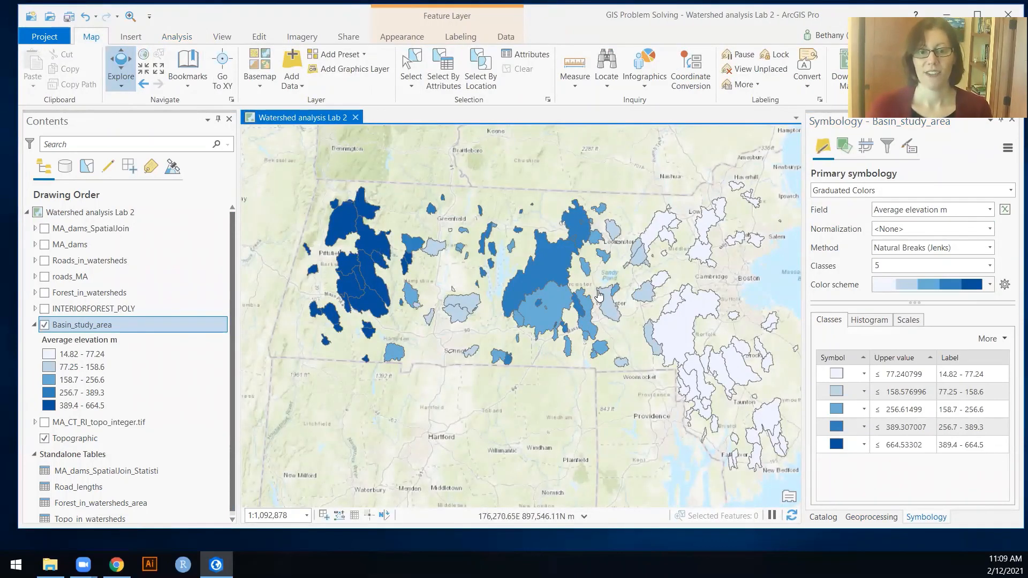
{"action": "left_click_drag", "start_coordinate": [598, 296], "coordinate": [558, 278]}
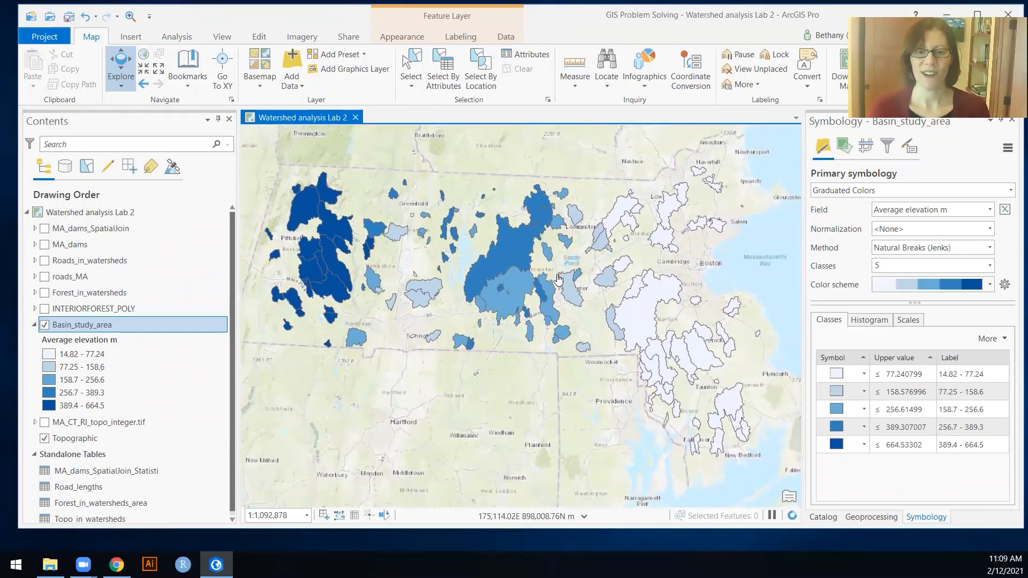